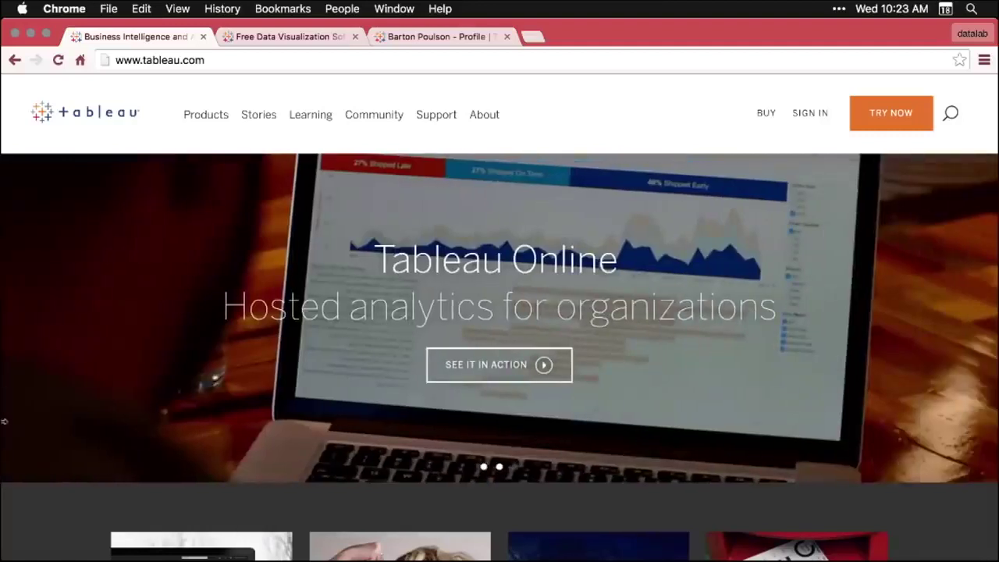
# - Open the Tableau Public product page from the Tableau website and look through its contents
pyautogui.moveTo(211, 118)
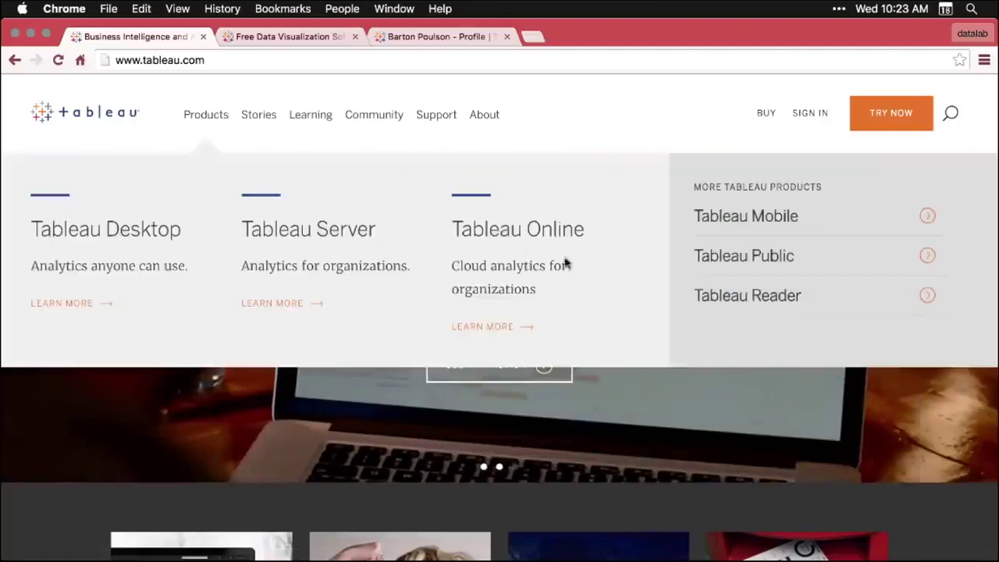
pyautogui.click(786, 261)
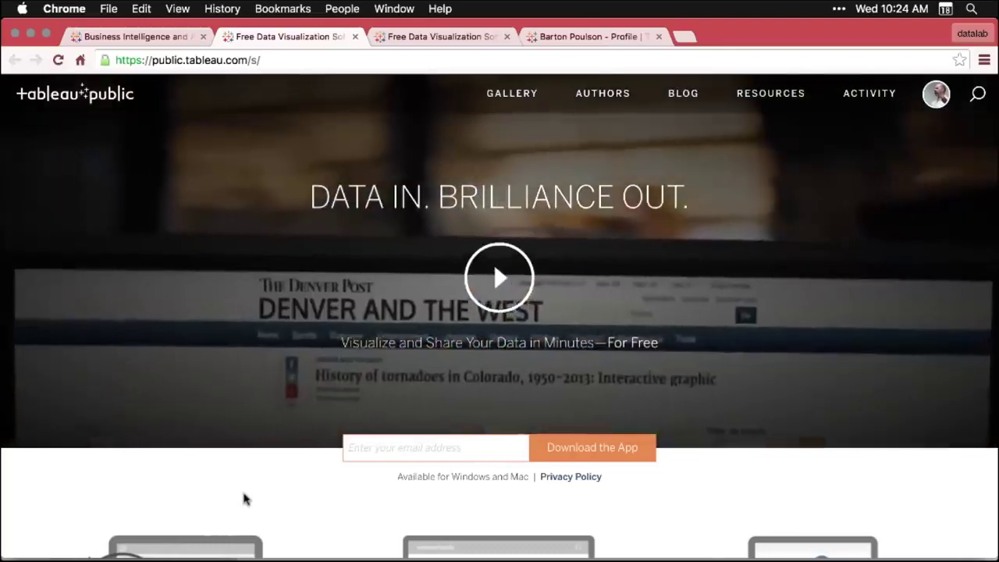
pyautogui.scroll(-5, 244, 499)
pyautogui.scroll(-2, 244, 500)
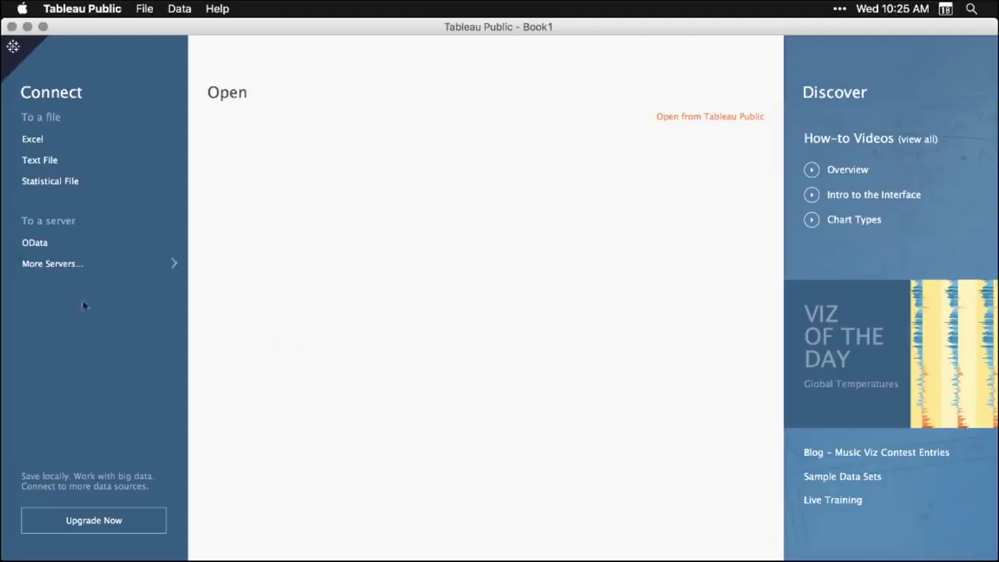
# - In Tableau Public, connect to the Excel workbook DS03_2_2_TableauPublic.xlsx on the Desktop
pyautogui.click(37, 147)
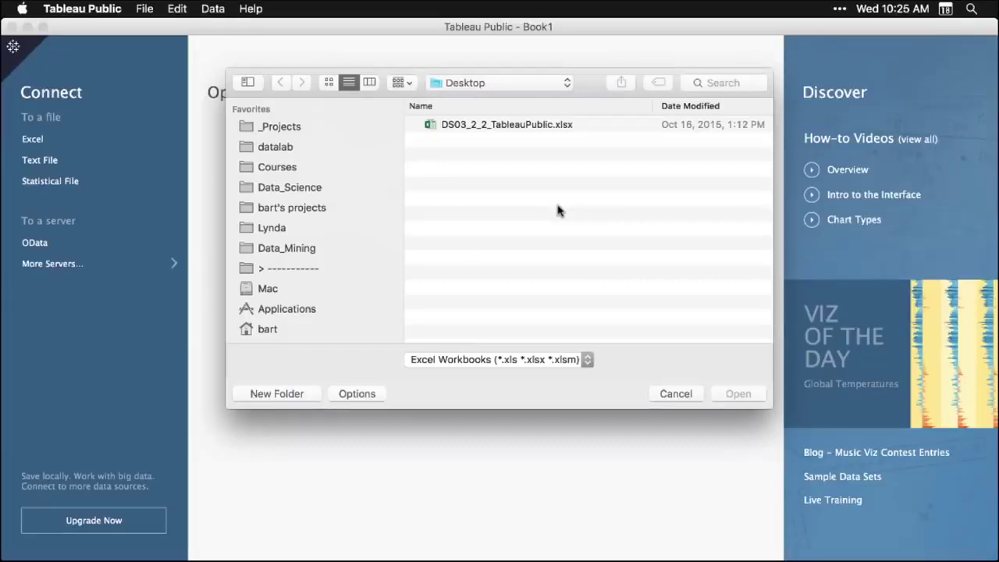
pyautogui.click(528, 127)
pyautogui.click(739, 394)
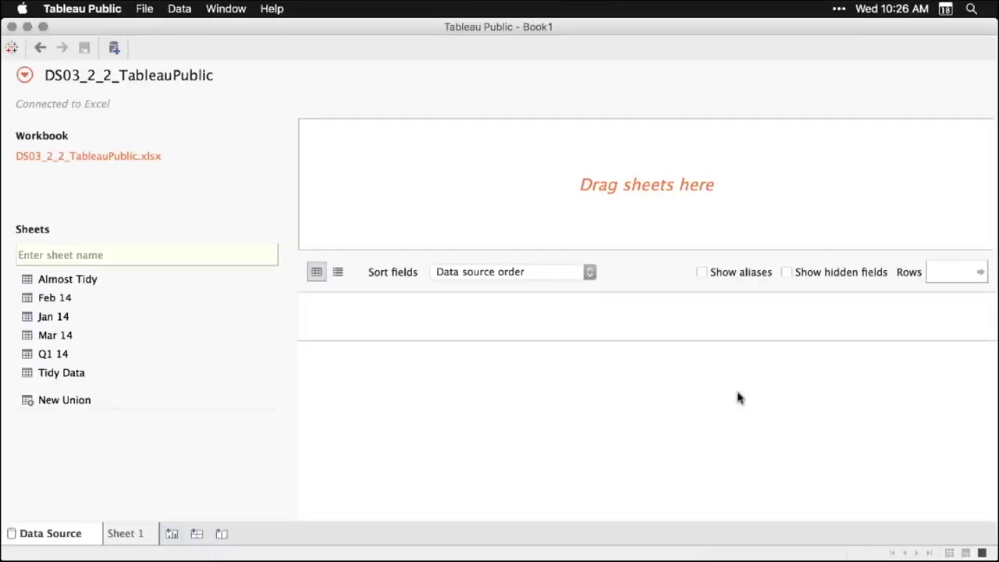
# - Add the Tidy Data sheet to the data source and review its rows and the options for the Sales column
pyautogui.click(62, 378)
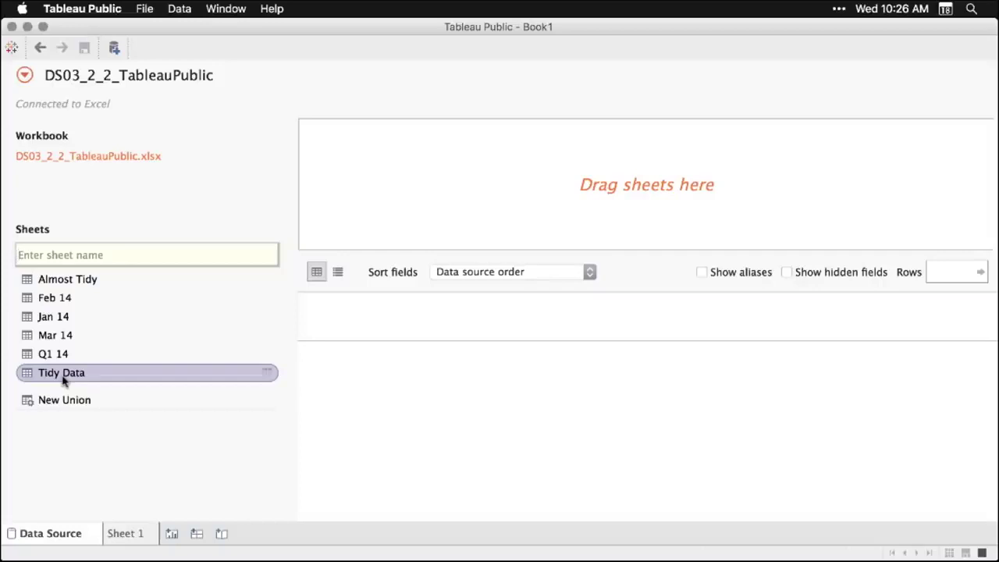
pyautogui.moveTo(65, 380); pyautogui.dragTo(484, 190)
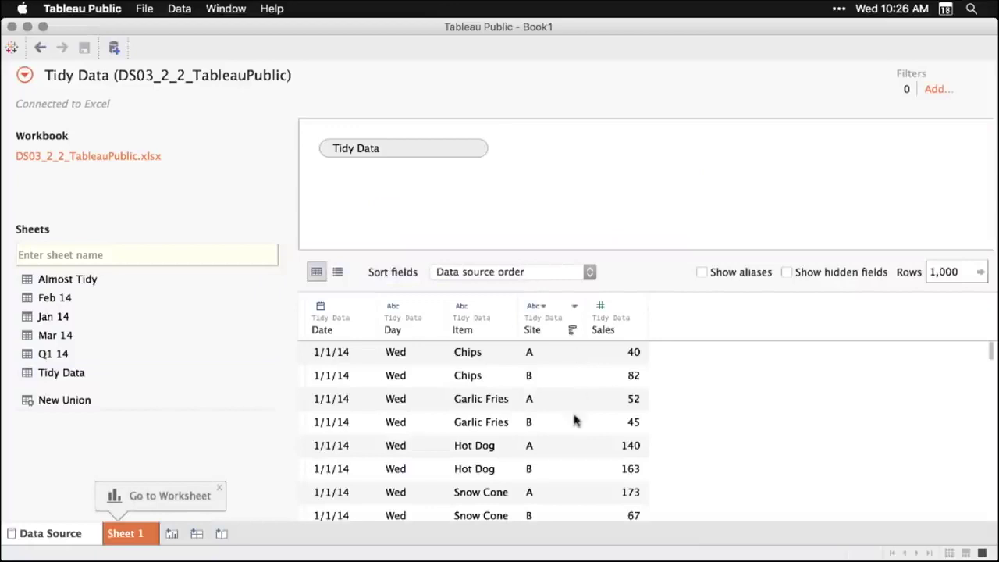
pyautogui.scroll(-3, 574, 422)
pyautogui.scroll(-2, 574, 422)
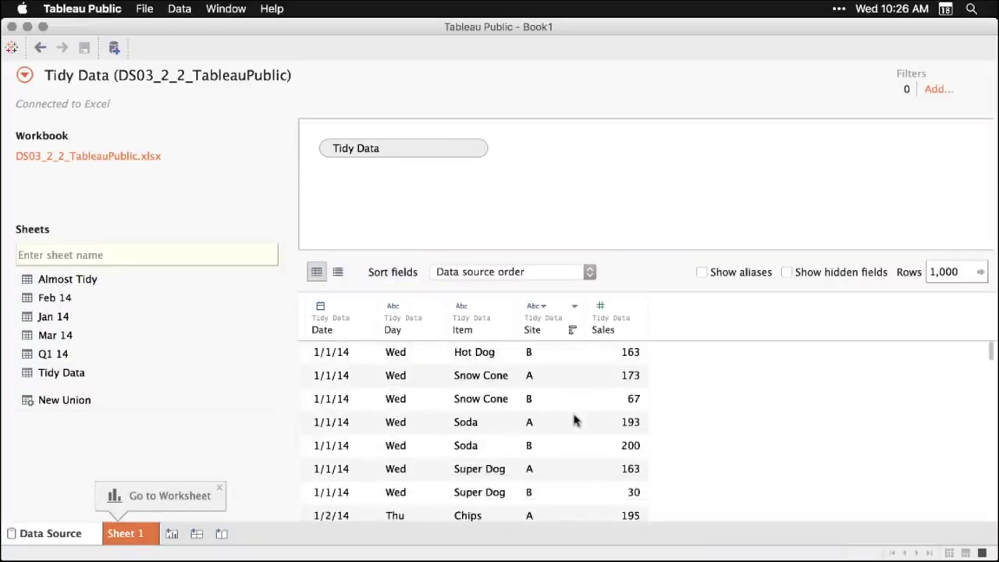
pyautogui.scroll(4, 574, 422)
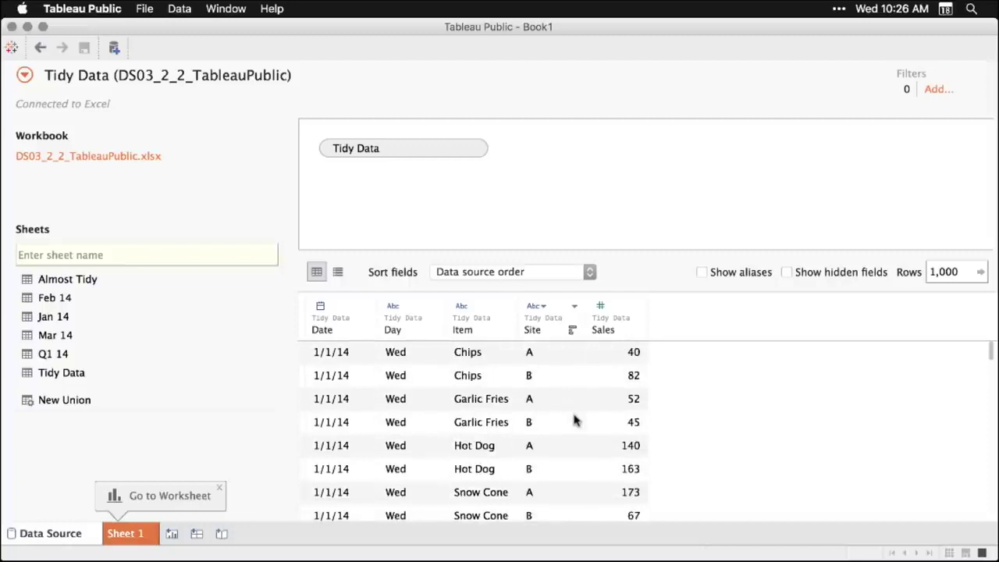
pyautogui.click(637, 306)
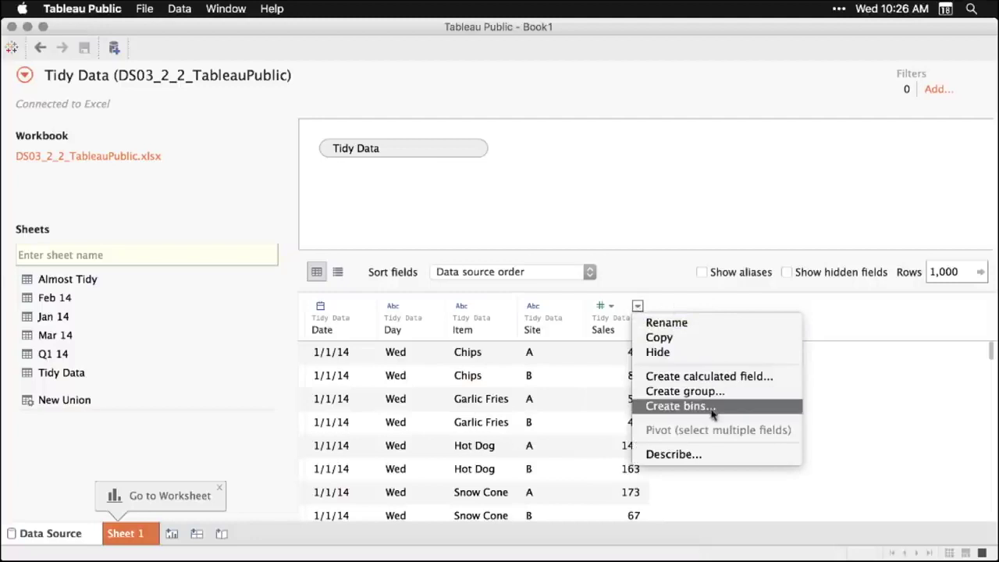
pyautogui.click(864, 320)
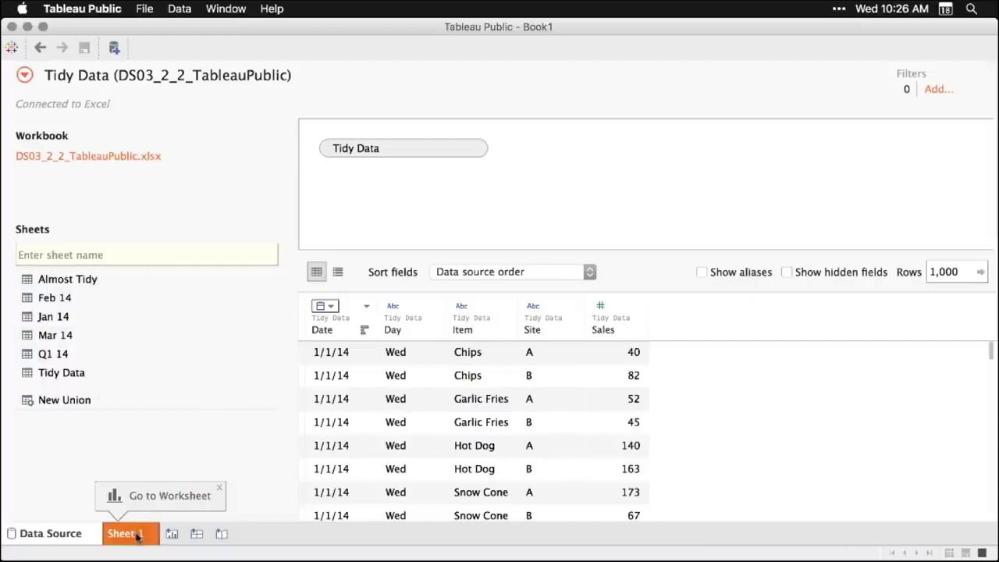
# - Dismiss the worksheet hint and open Sheet 1
pyautogui.click(220, 489)
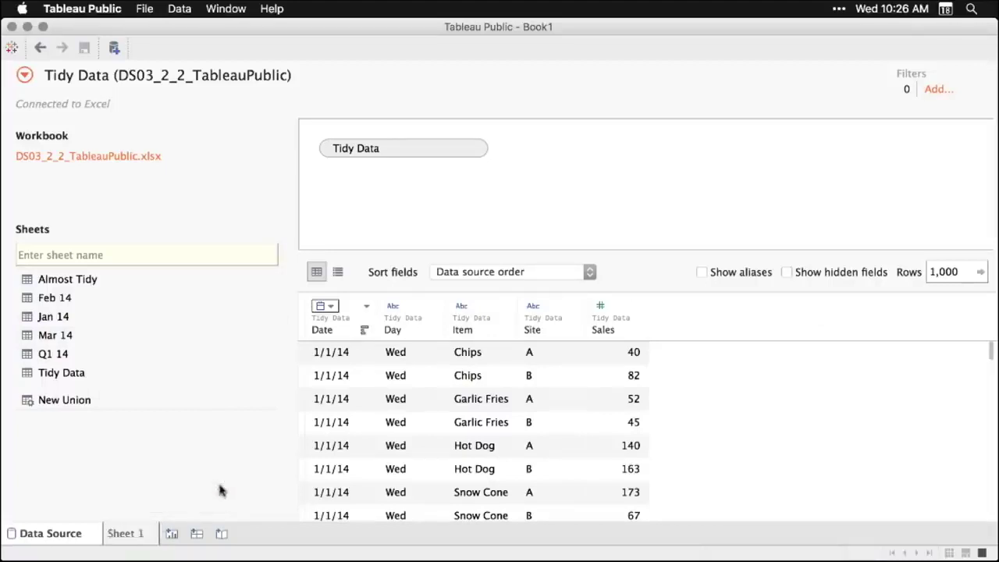
pyautogui.click(140, 537)
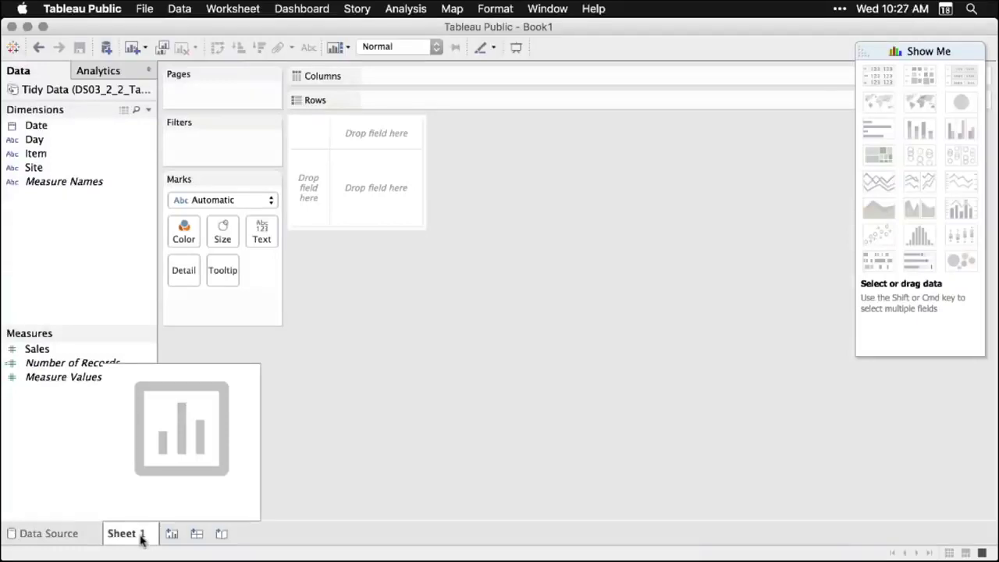
pyautogui.press('super+shift+2')
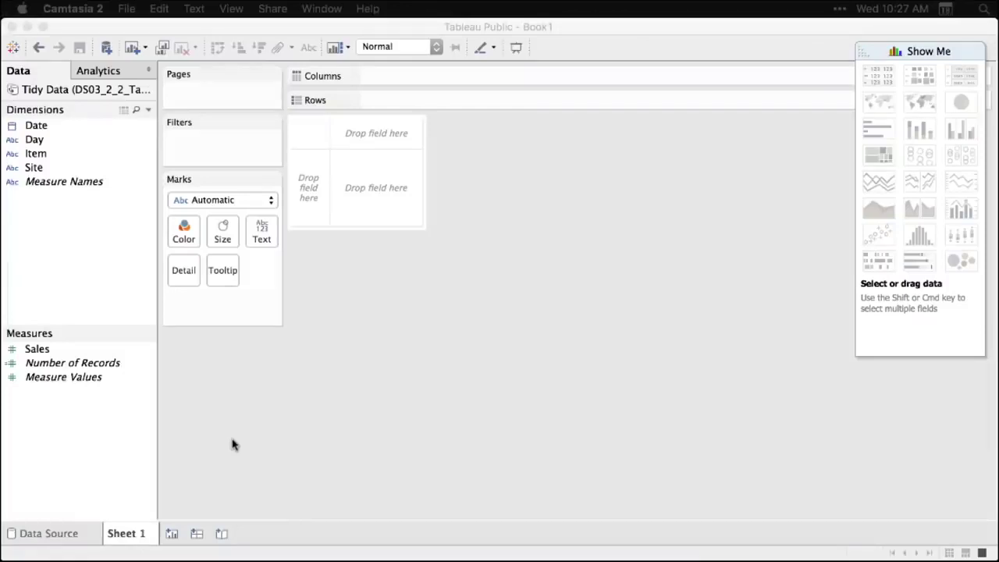
# - Build a table of summed Sales with Item as rows and Date as columns
pyautogui.click(39, 351)
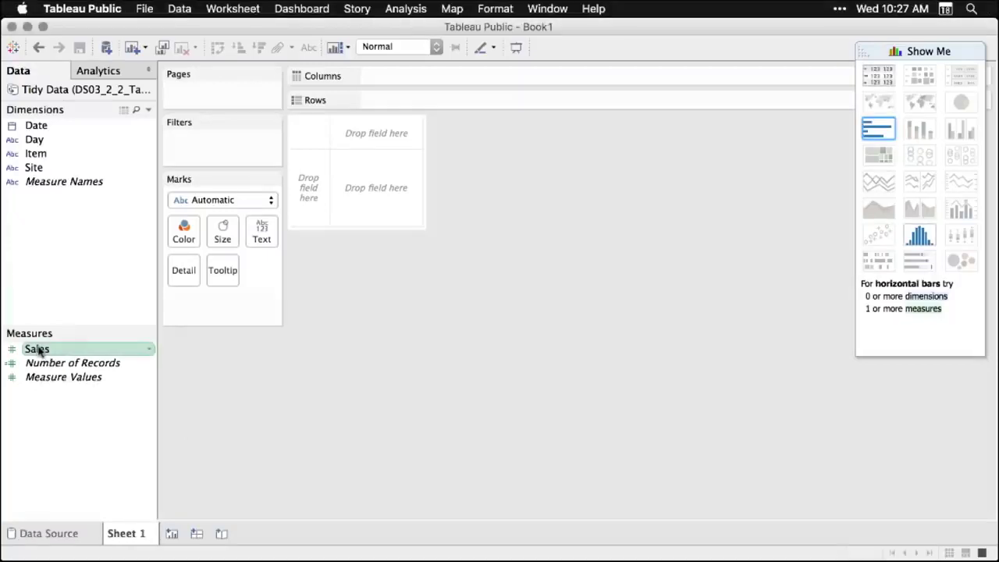
pyautogui.moveTo(39, 351); pyautogui.dragTo(376, 189)
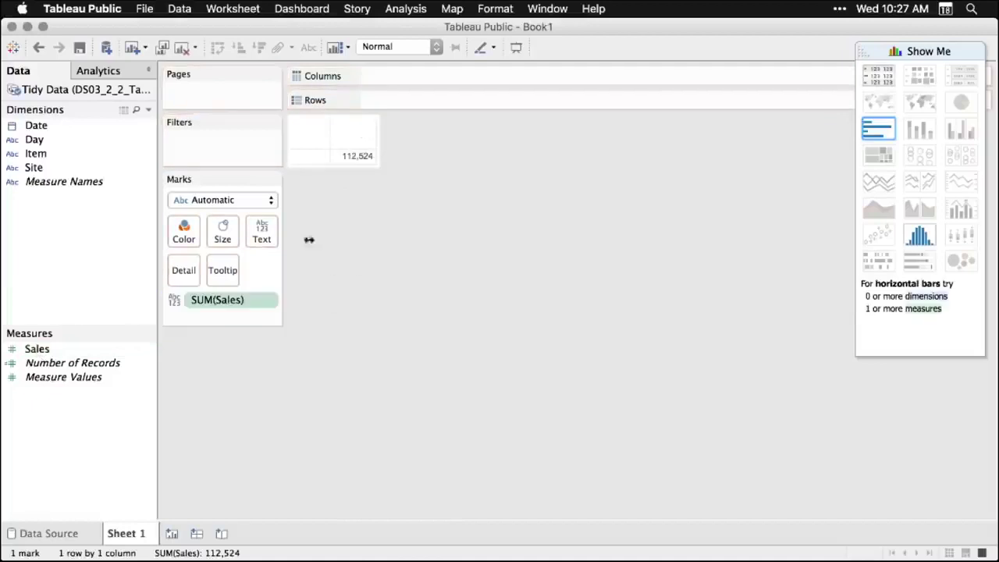
pyautogui.moveTo(370, 165)
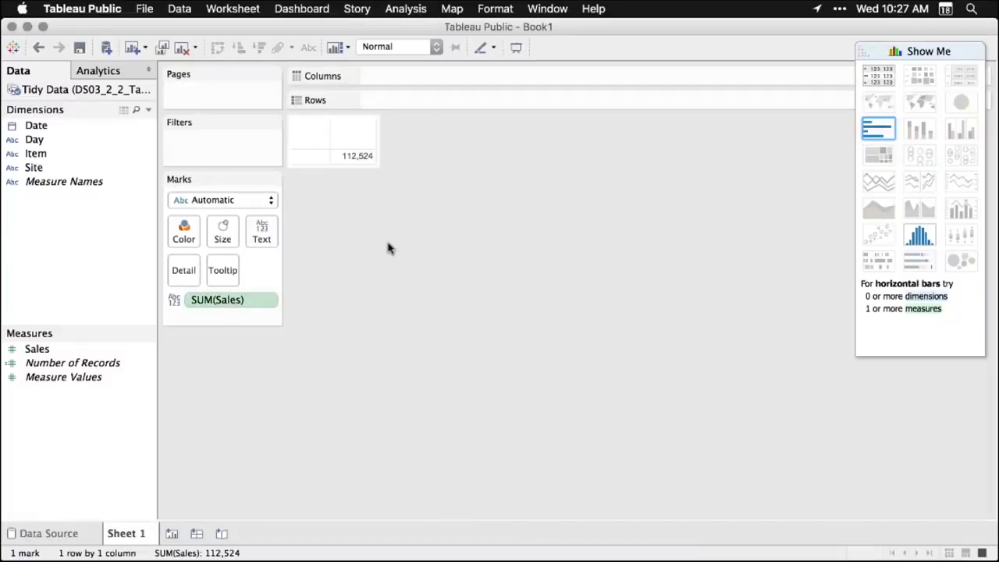
pyautogui.click(41, 156)
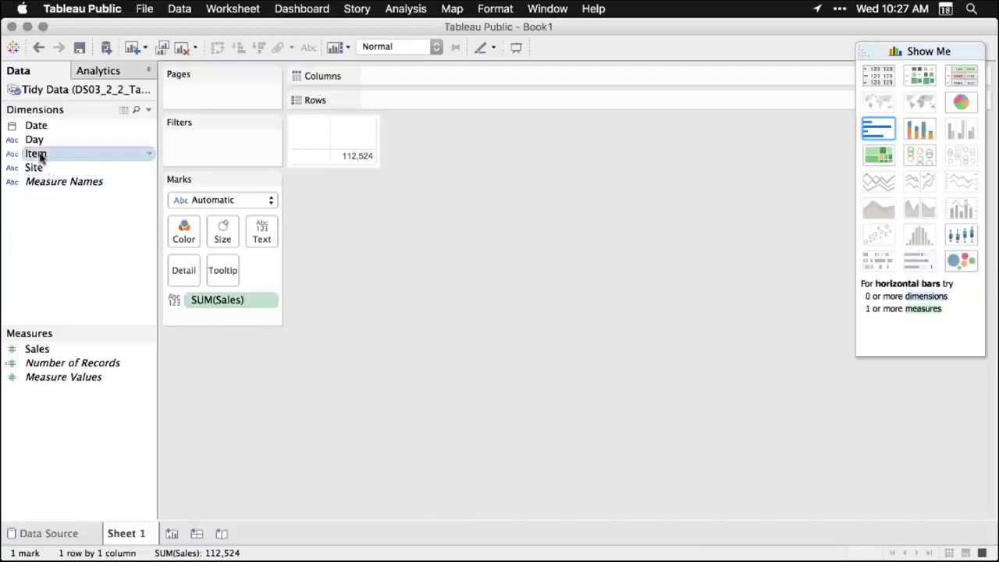
pyautogui.moveTo(41, 155); pyautogui.dragTo(400, 104)
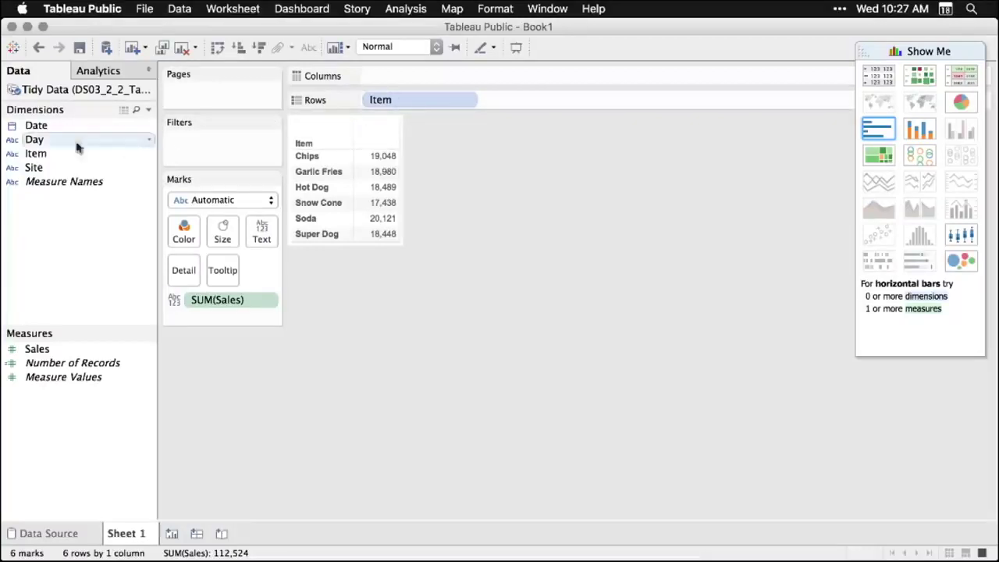
pyautogui.click(34, 129)
pyautogui.moveTo(34, 129); pyautogui.dragTo(387, 81)
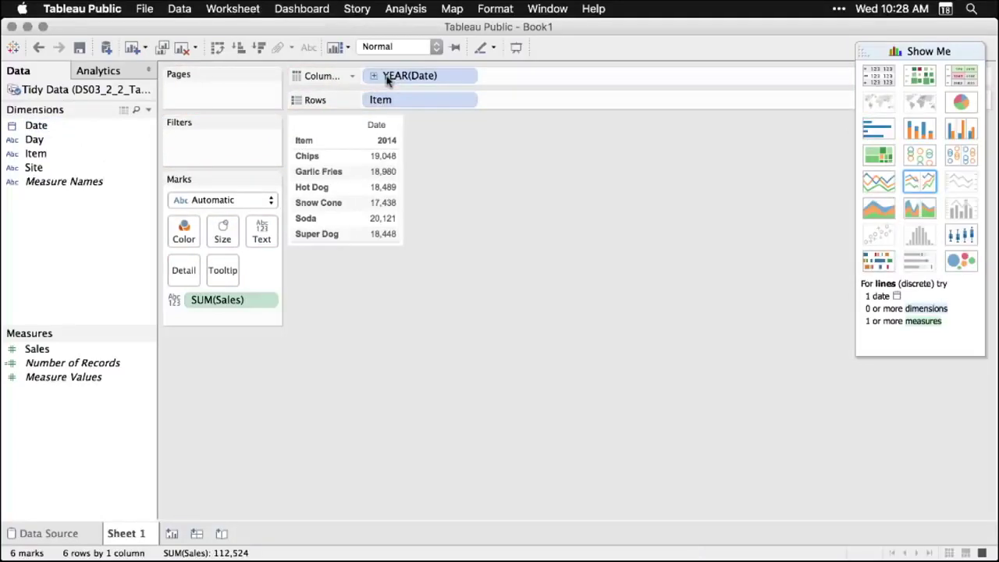
# - Try grouping the Date columns by quarter and by continuous day
pyautogui.click(466, 79)
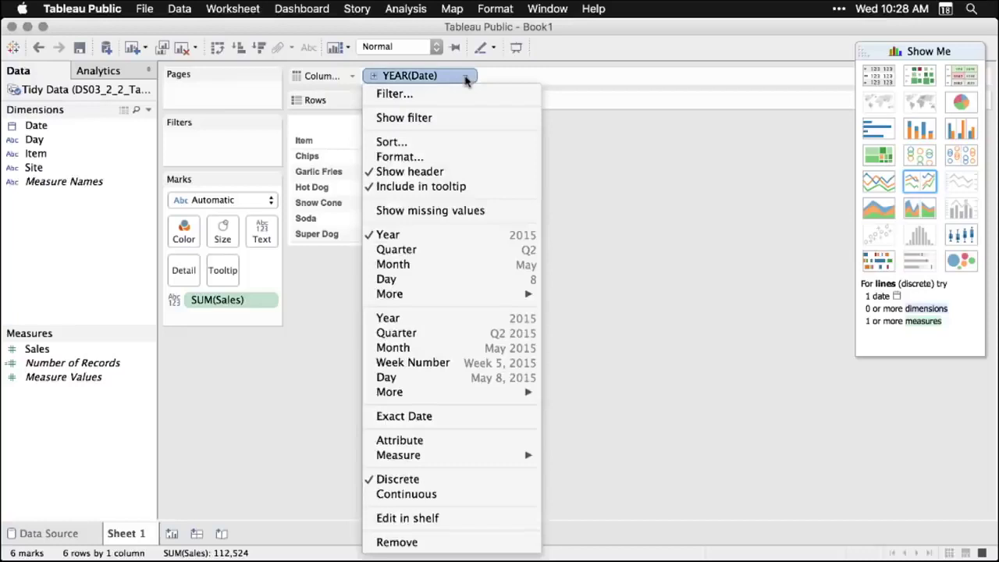
pyautogui.click(468, 250)
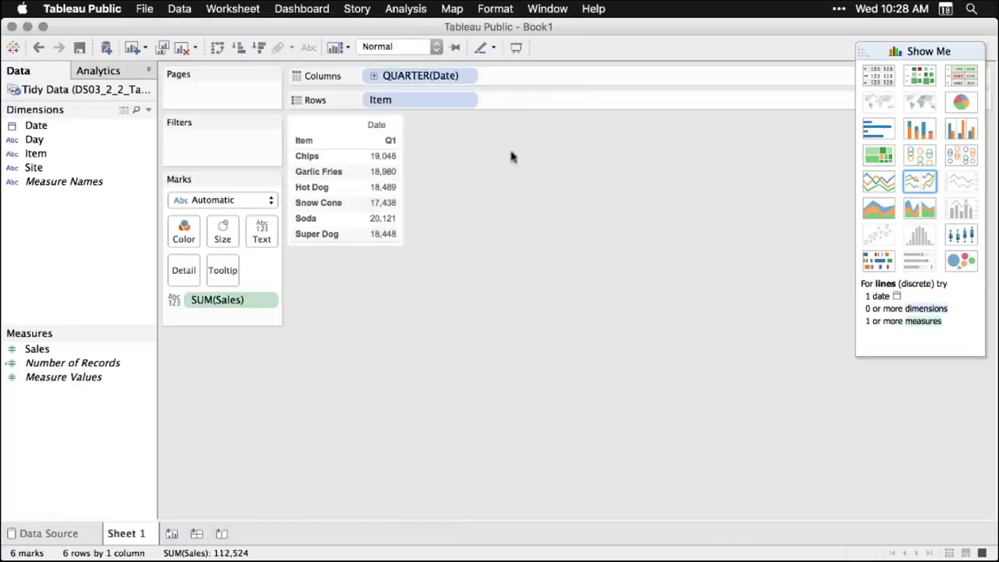
pyautogui.click(468, 77)
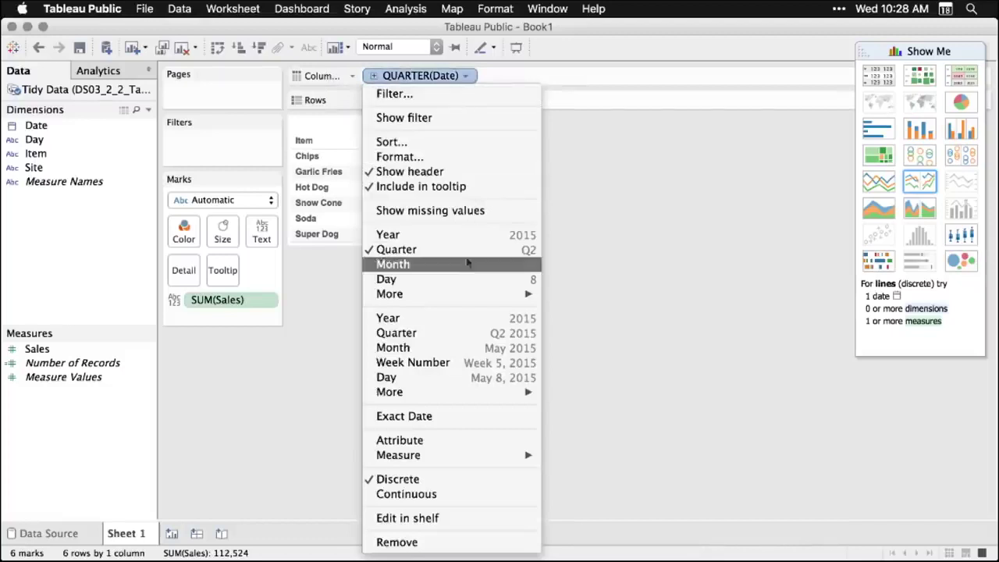
pyautogui.click(480, 377)
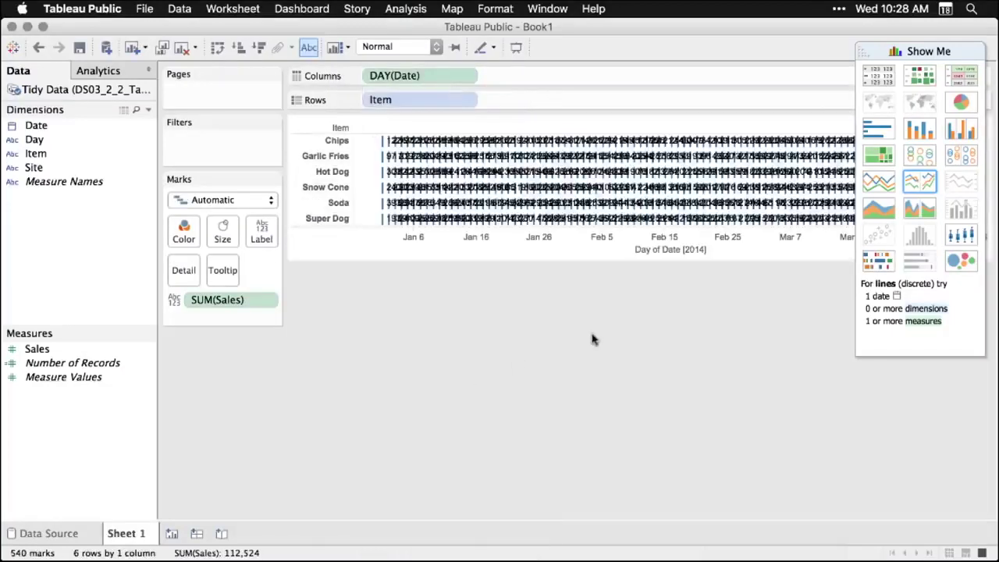
# - Group Date by continuous Week Number and convert the table to a continuous line chart
pyautogui.click(469, 75)
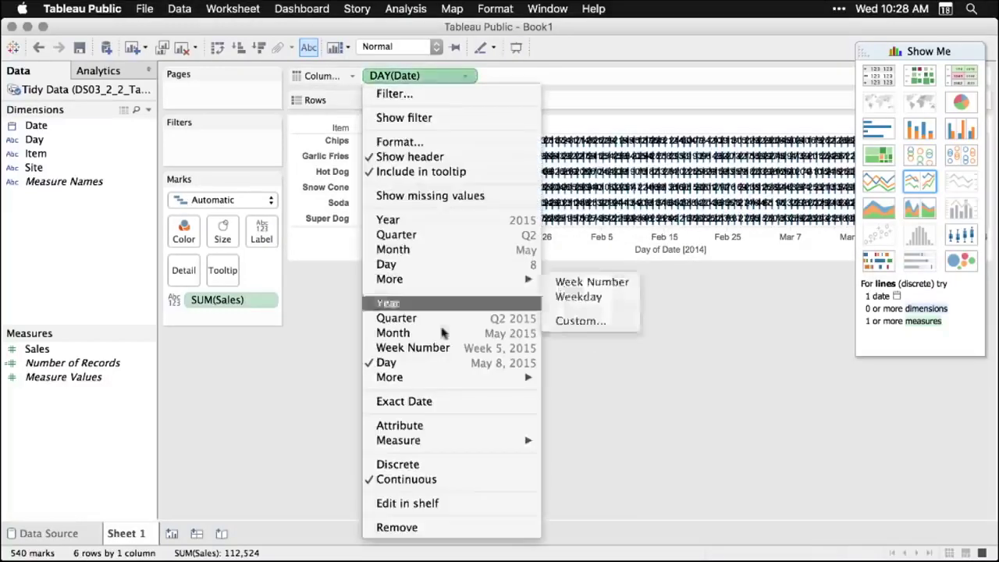
pyautogui.click(445, 349)
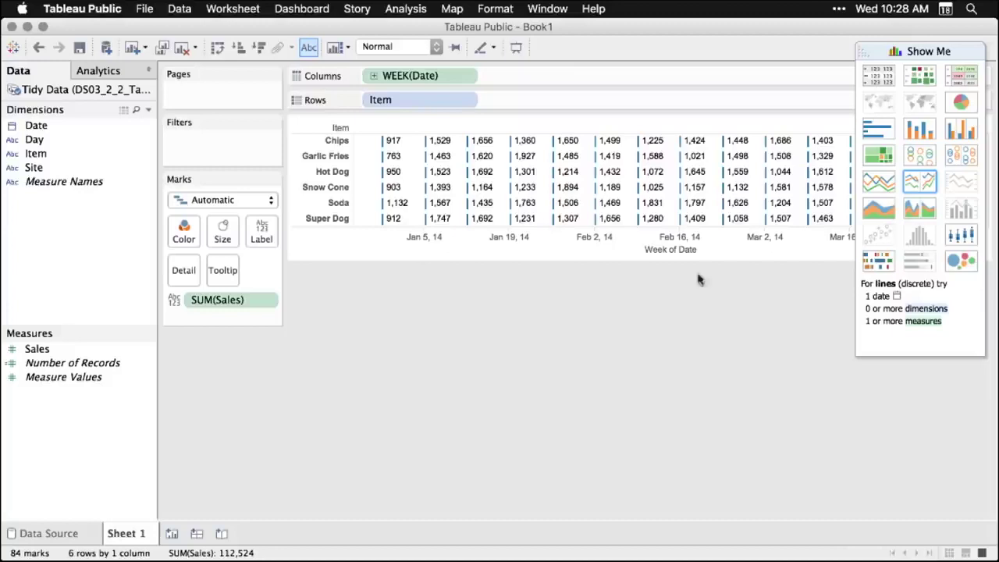
pyautogui.click(880, 182)
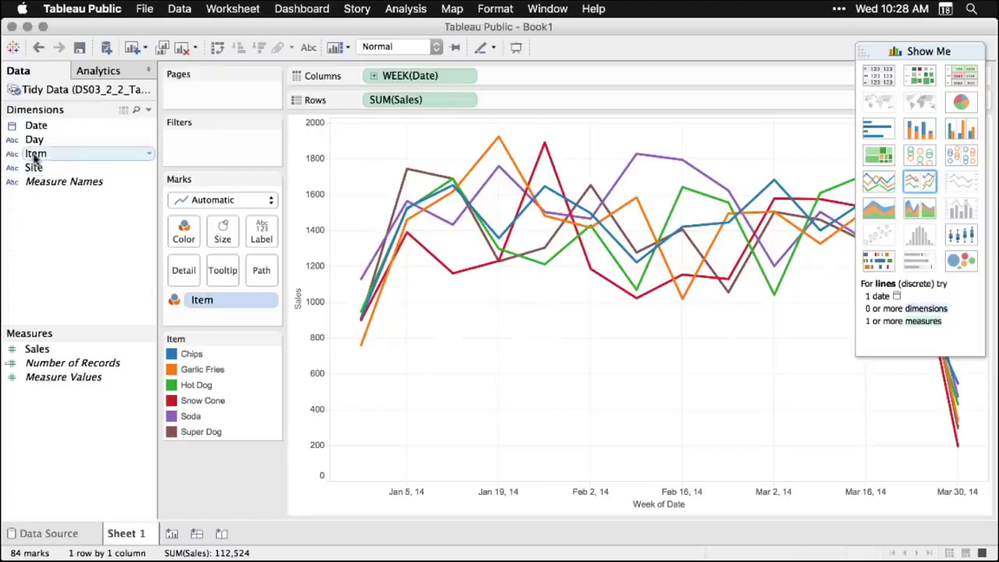
# - Split the line chart into separate rows by Item and color the lines by Site
pyautogui.moveTo(34, 159); pyautogui.dragTo(370, 101)
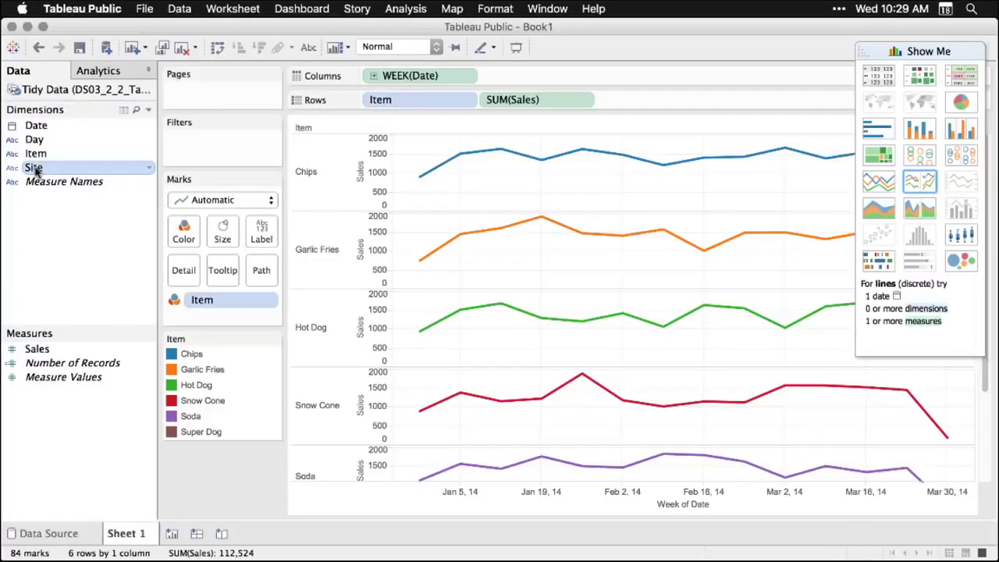
pyautogui.moveTo(35, 171); pyautogui.dragTo(217, 306)
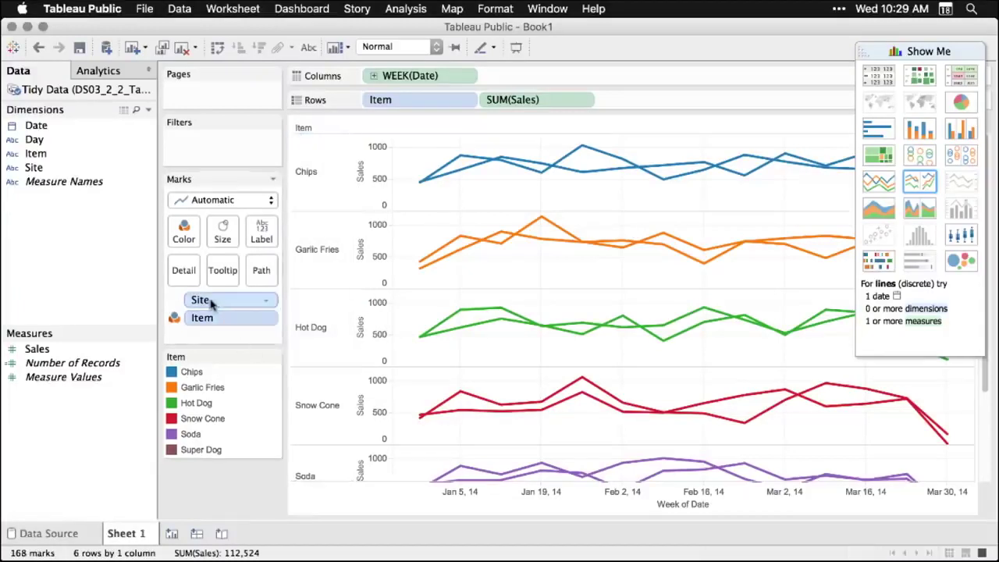
pyautogui.moveTo(210, 303); pyautogui.dragTo(187, 232)
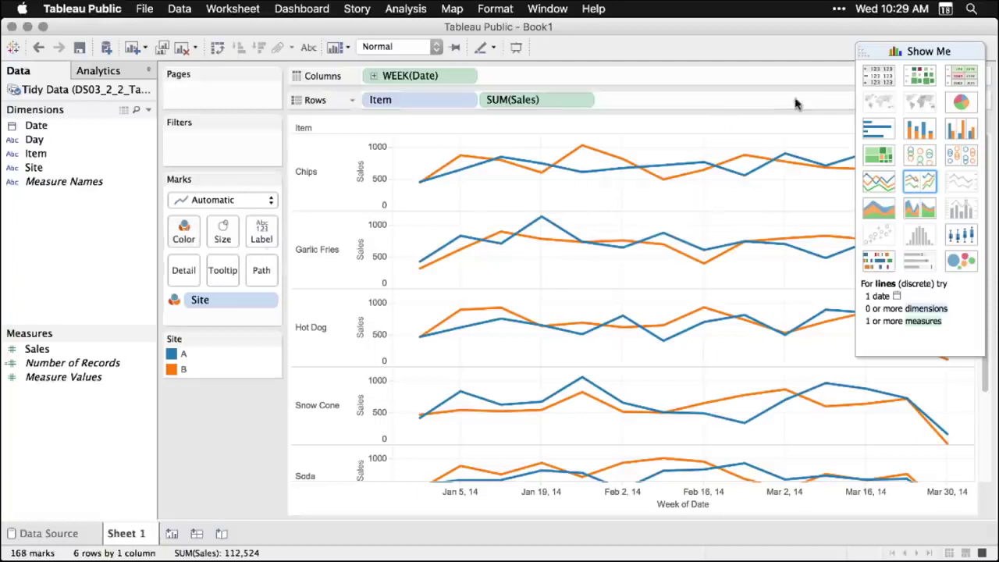
# - Add an average line to each item's sales chart and look over the charts
pyautogui.click(103, 71)
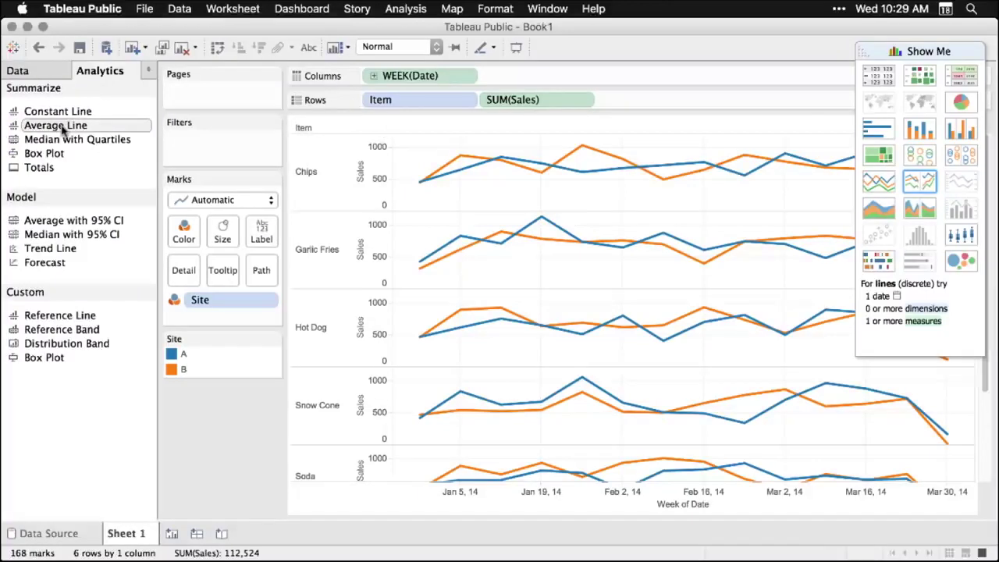
pyautogui.moveTo(62, 131); pyautogui.dragTo(488, 172)
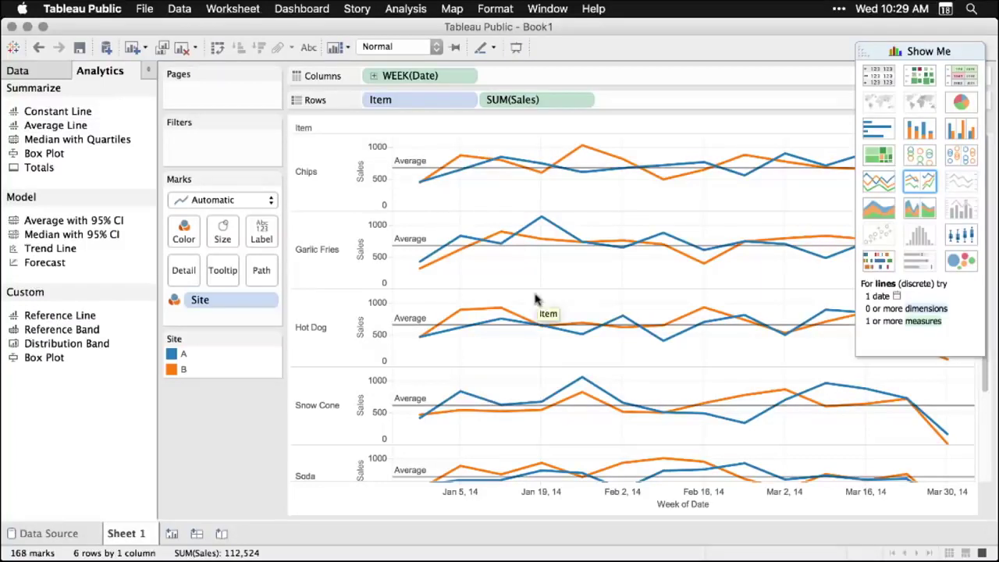
pyautogui.scroll(-5, 516, 327)
pyautogui.scroll(3, 517, 328)
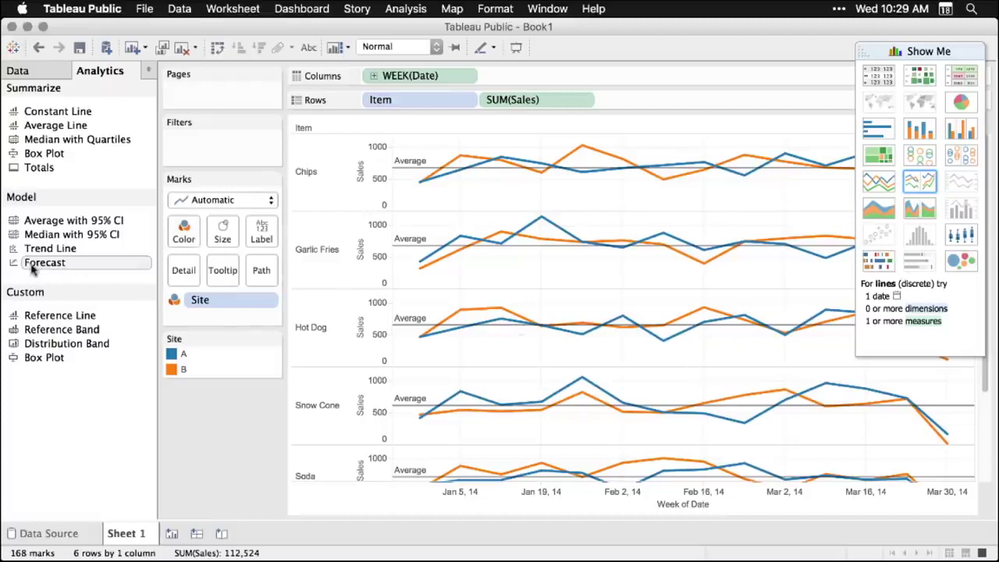
# - Add a forecast to the sales line charts and move the Show Me palette off the forecast area
pyautogui.moveTo(34, 268); pyautogui.dragTo(433, 142)
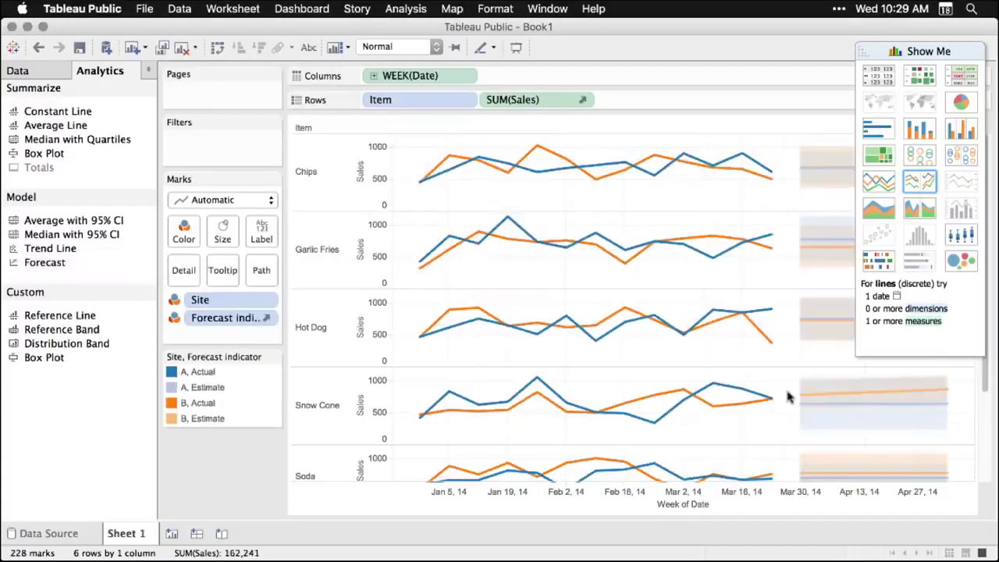
pyautogui.moveTo(863, 50); pyautogui.dragTo(379, 211)
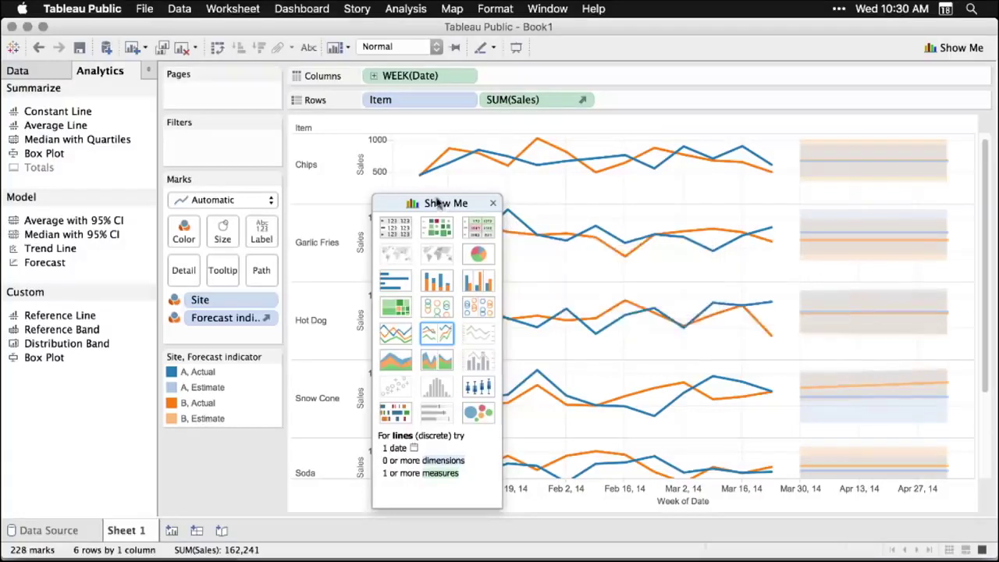
# - Move the Show Me palette aside, start saving the workbook, and sign in to Tableau Public with the account's e-mail and password
pyautogui.moveTo(439, 205); pyautogui.dragTo(914, 73)
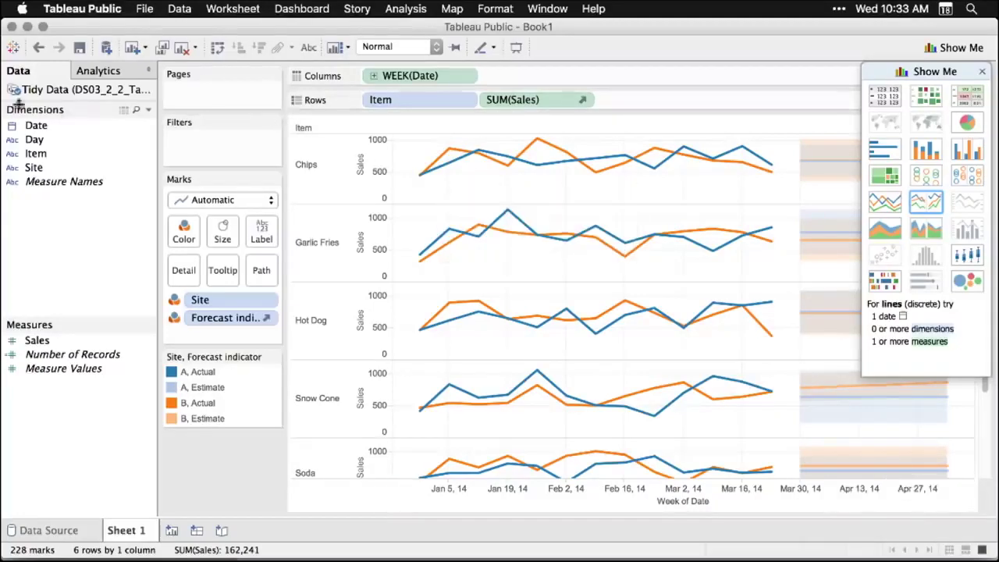
pyautogui.click(80, 46)
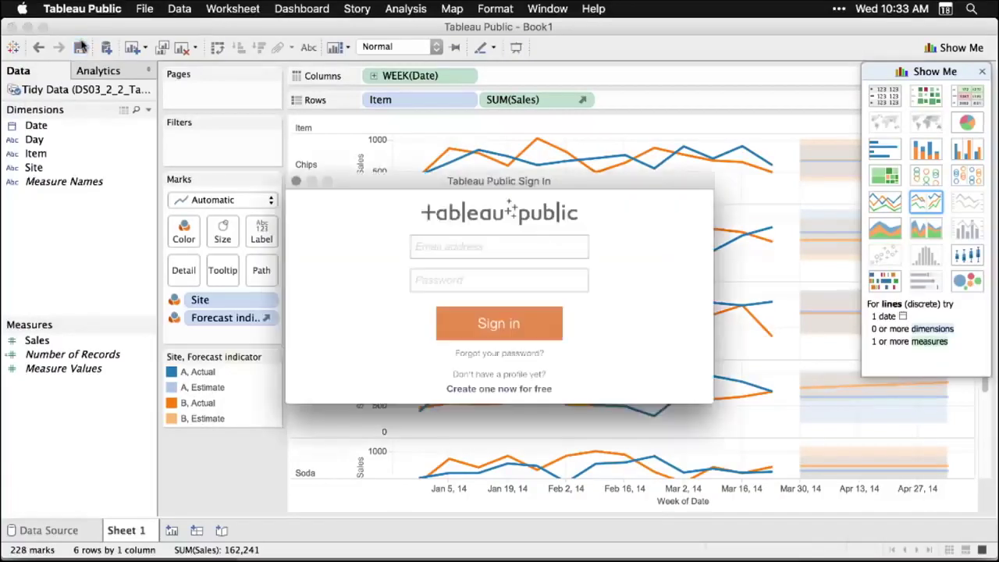
pyautogui.press('super+v')
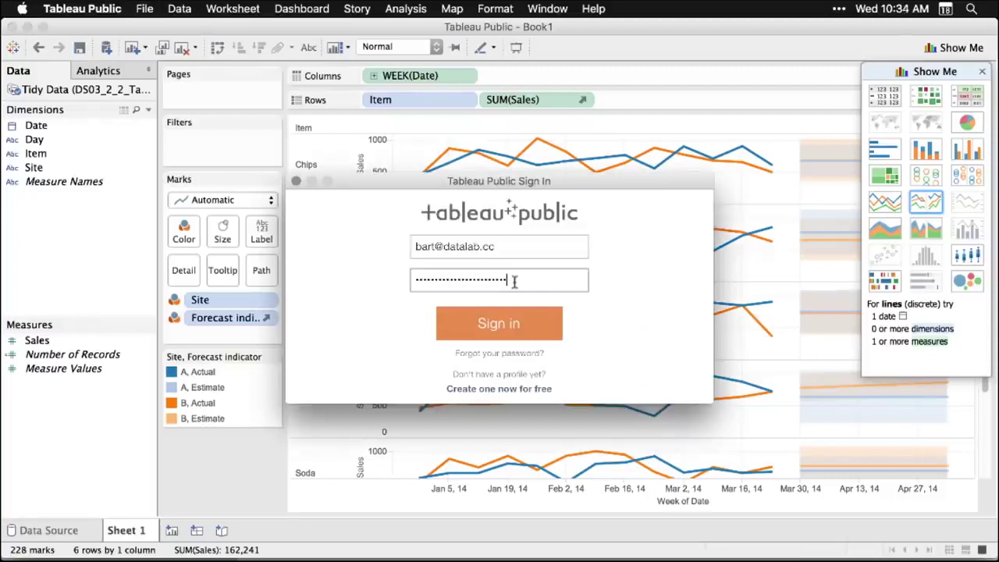
pyautogui.click(523, 332)
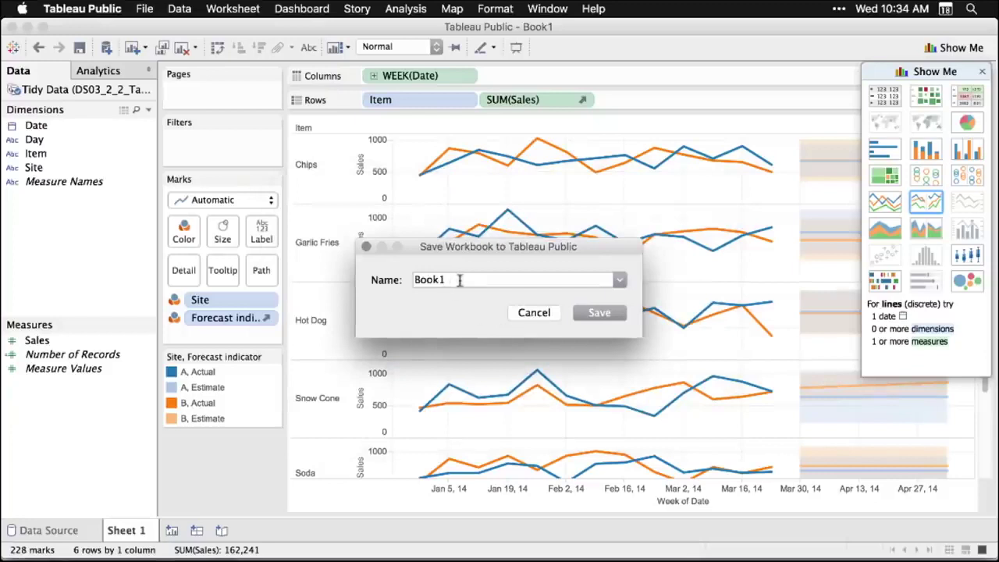
# - Save the workbook to Tableau Public as DS03_2_2_TableauPublic and close the author profile page in Chrome
pyautogui.write('DS03_2_2_TableauPublic')
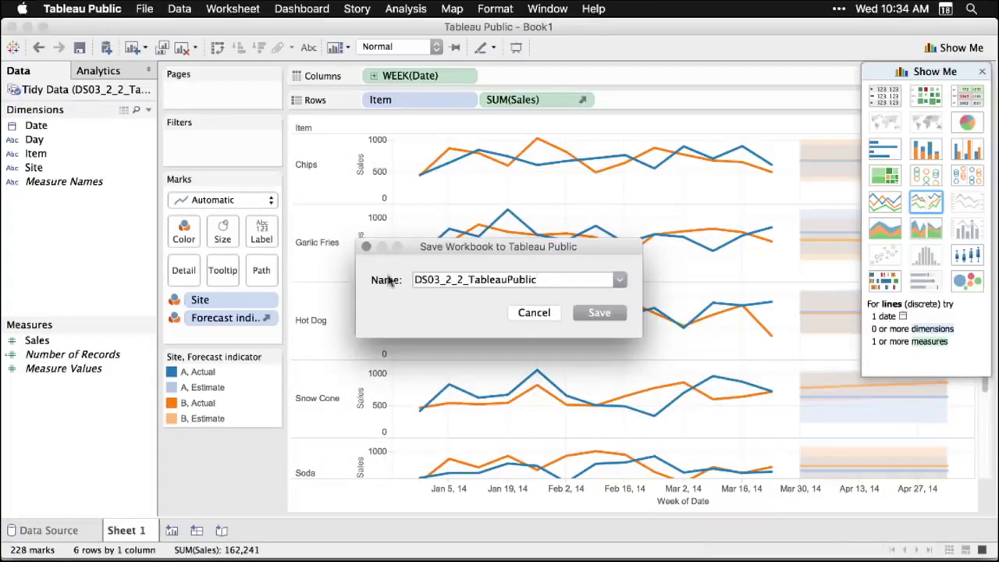
pyautogui.click(604, 314)
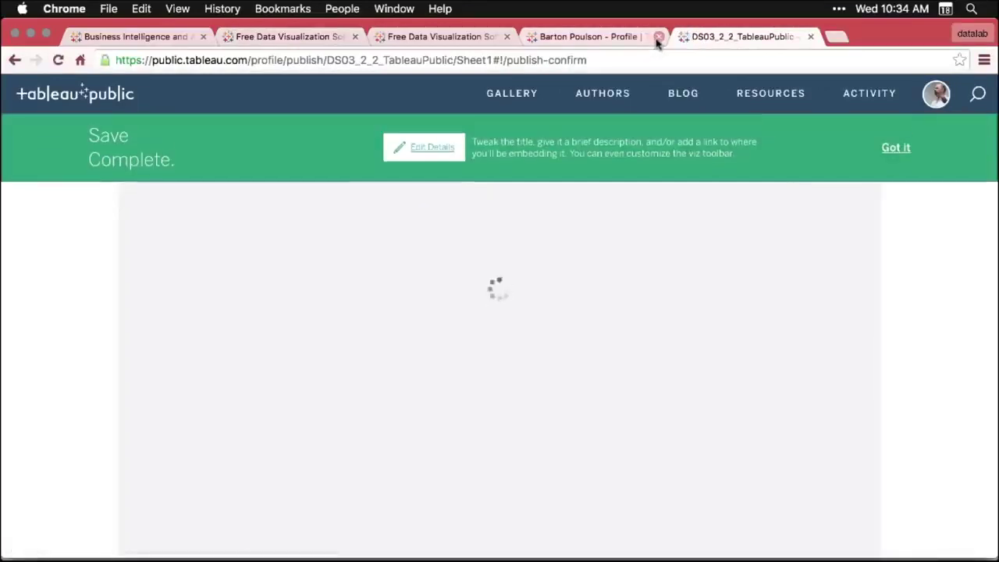
pyautogui.click(659, 36)
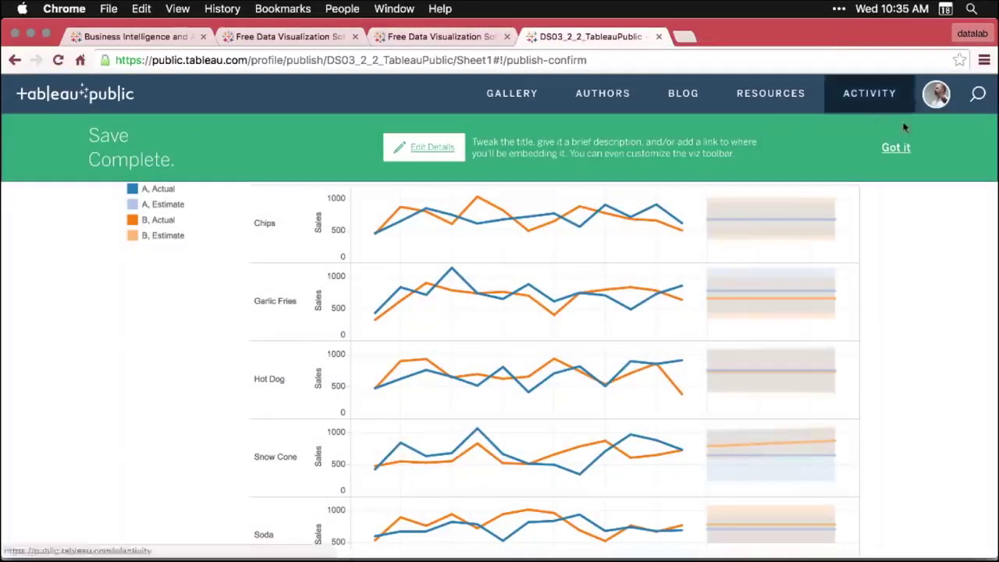
# - Look over the published sales charts and the workbook details beneath them on the web page
pyautogui.click(942, 95)
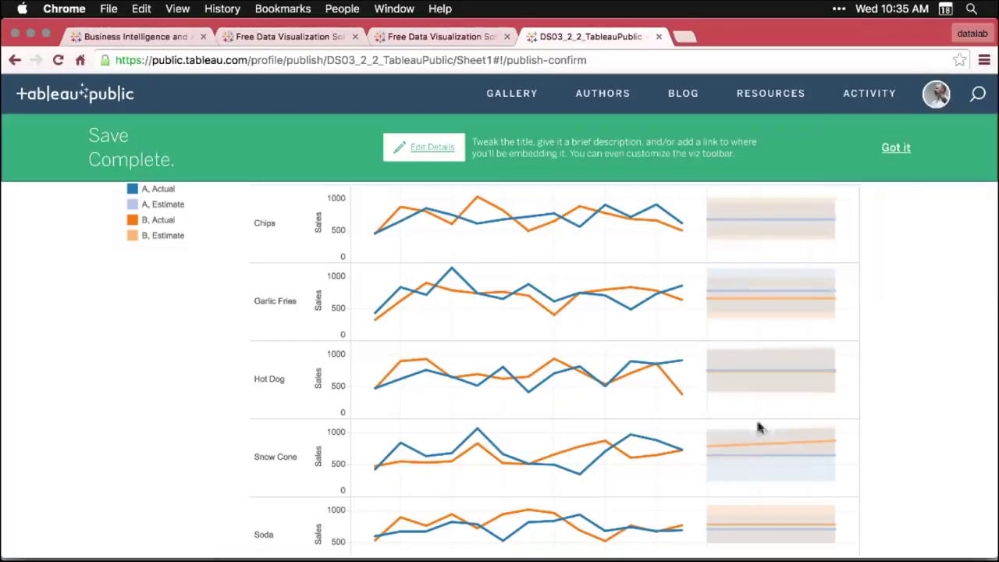
pyautogui.scroll(-10, 590, 412)
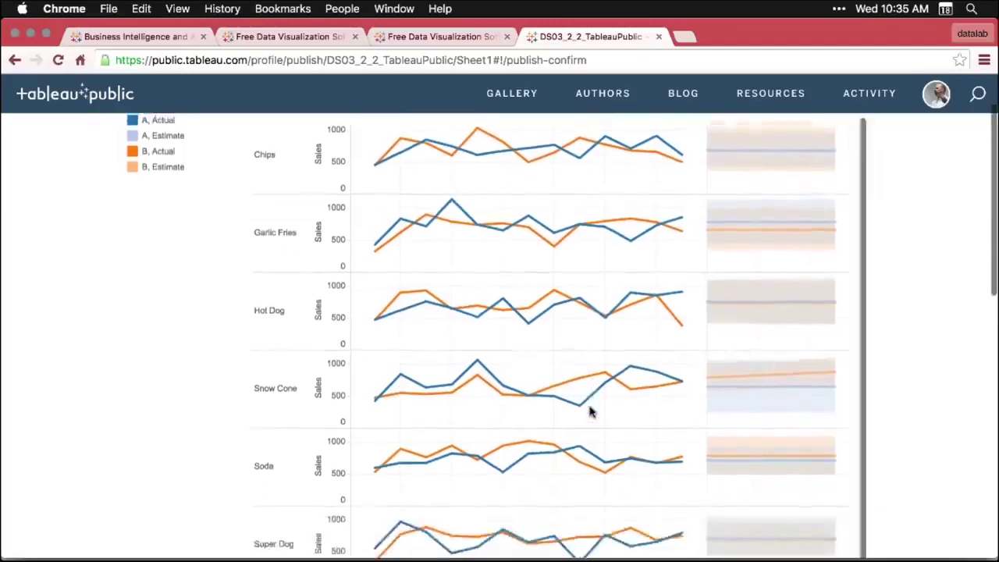
pyautogui.scroll(-3, 590, 413)
pyautogui.scroll(8, 590, 412)
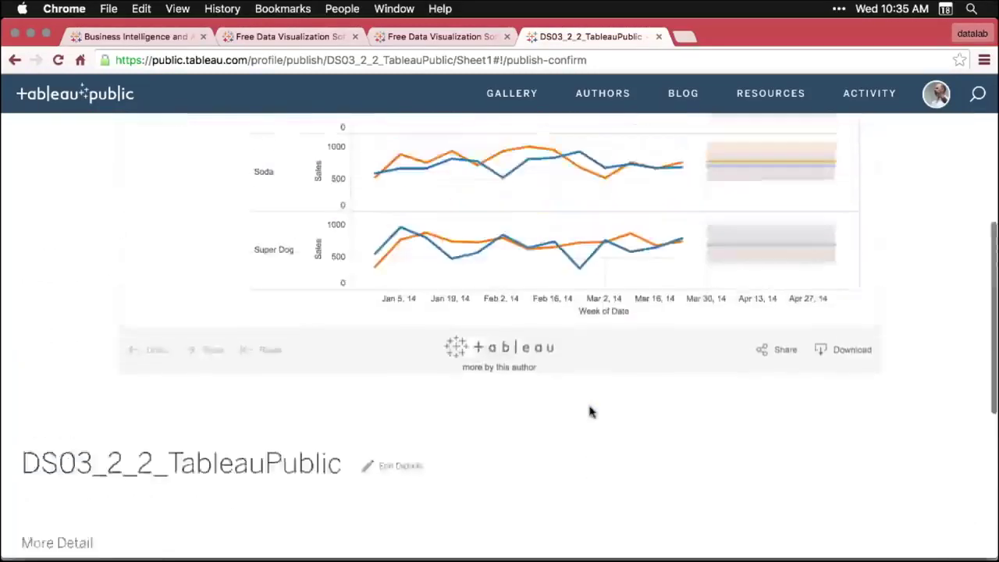
pyautogui.scroll(1, 591, 410)
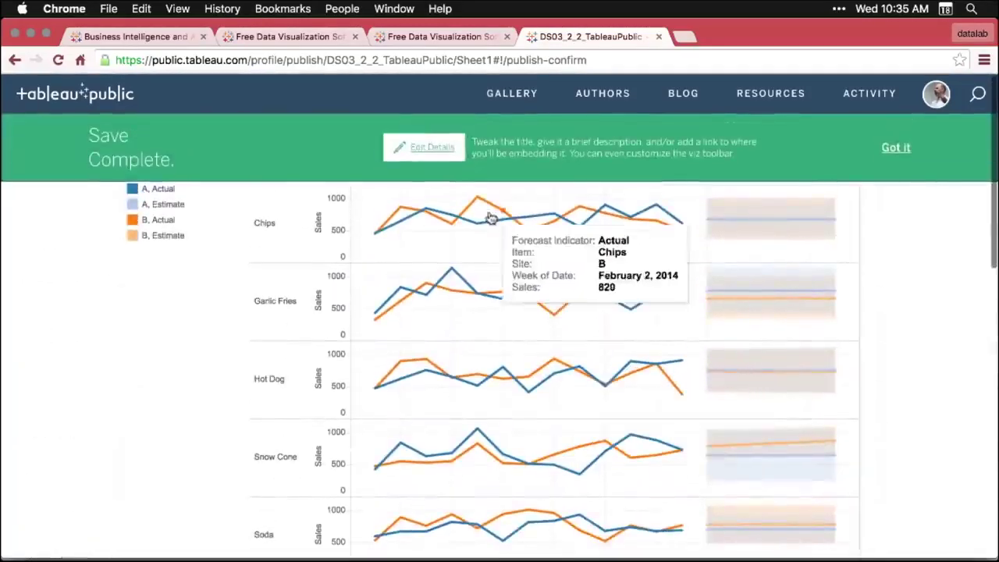
# - Edit the published workbook's details to show workbook sheets as tabs, and save the change
pyautogui.click(430, 154)
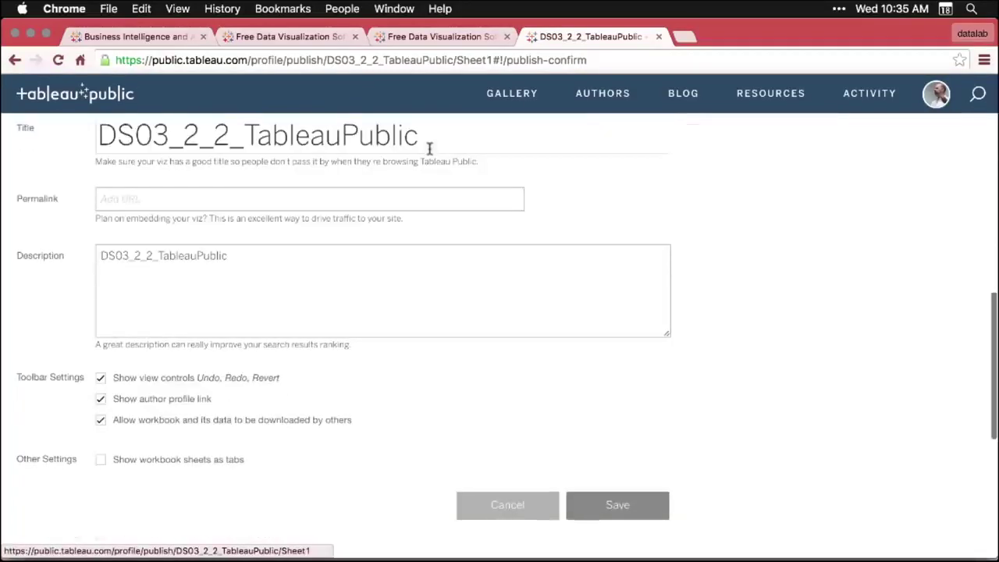
pyautogui.click(232, 258)
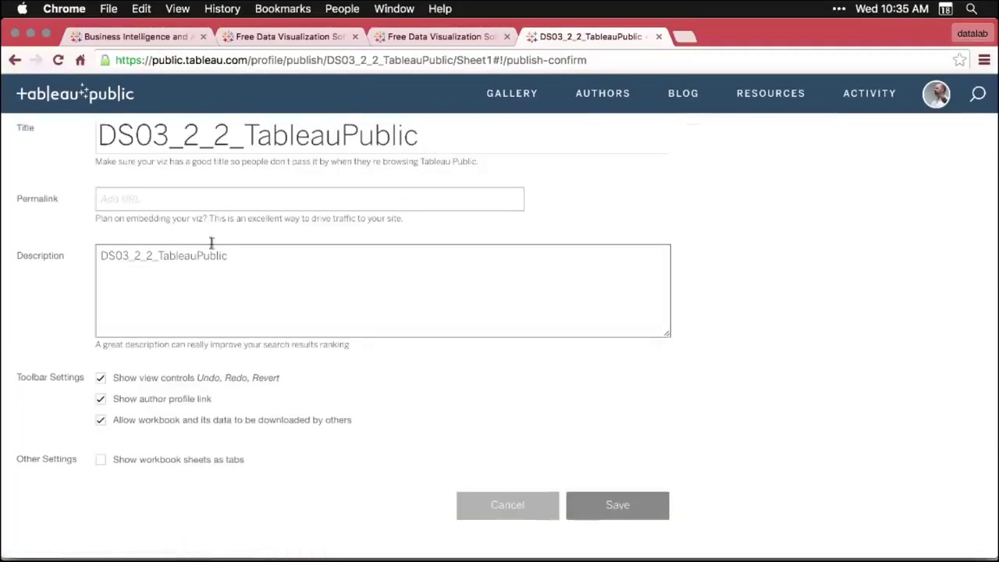
pyautogui.click(228, 266)
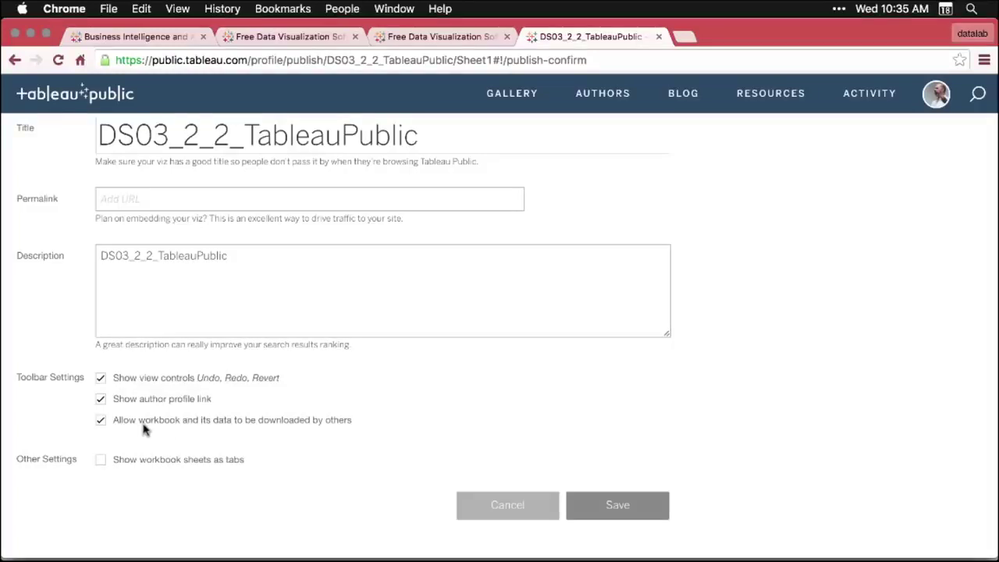
pyautogui.click(100, 461)
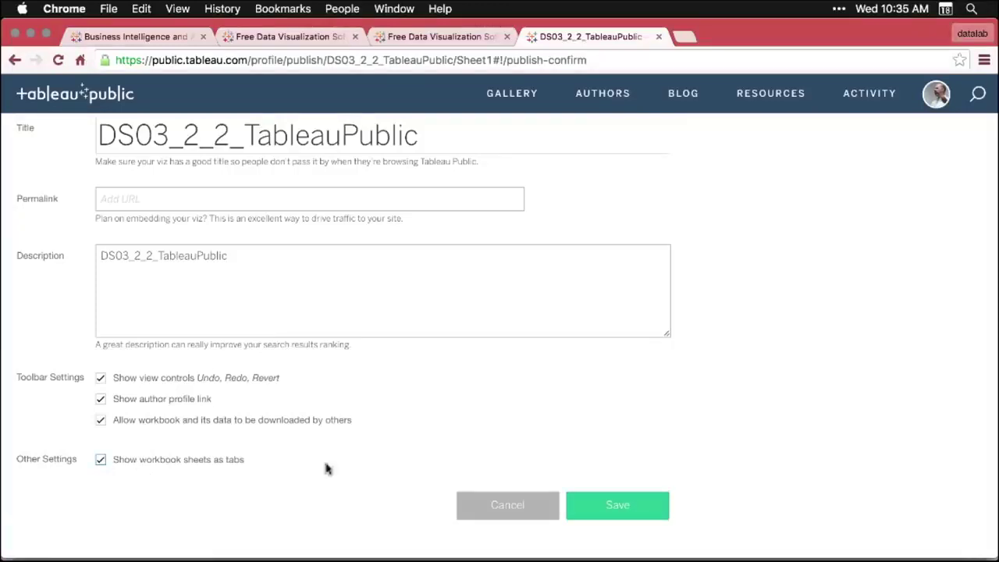
pyautogui.click(633, 509)
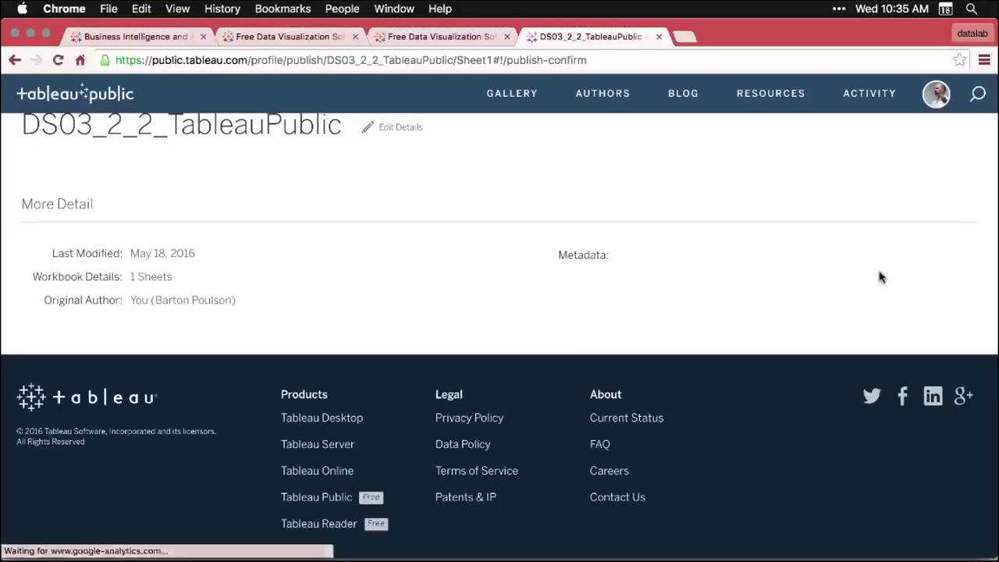
pyautogui.scroll(5, 879, 277)
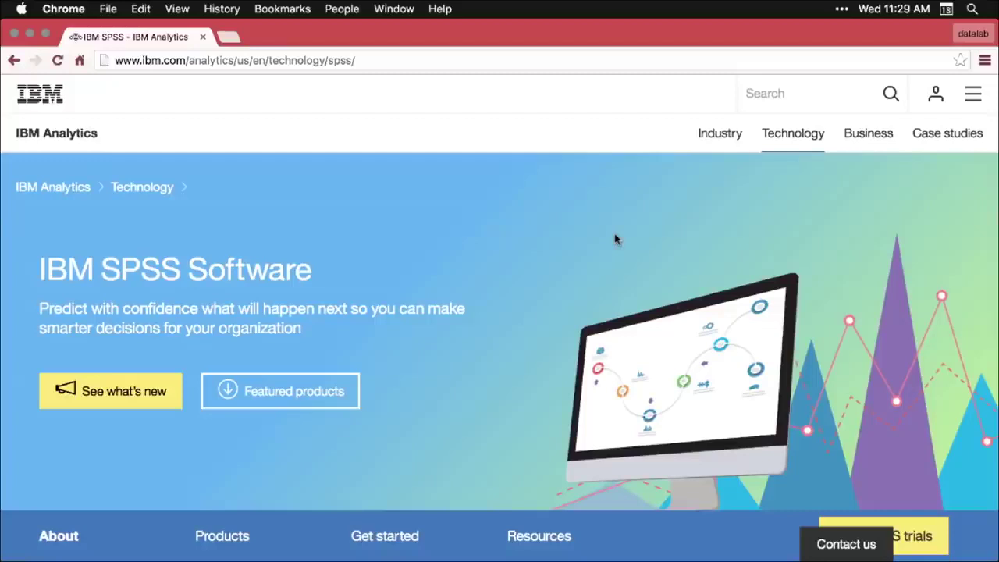
# - Read through the IBM SPSS Software web page, including the section on what IBM SPSS is
pyautogui.scroll(-3, 615, 239)
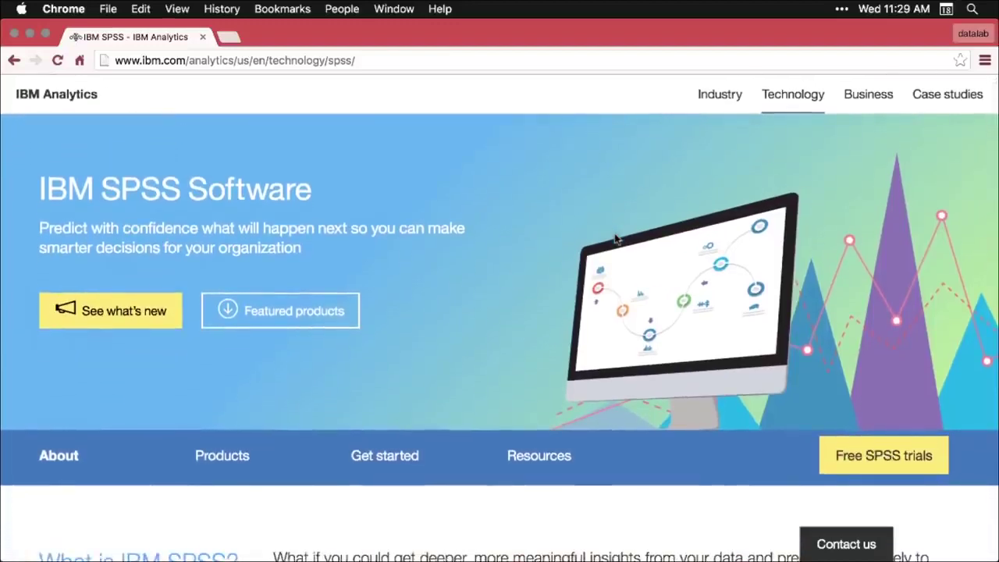
pyautogui.scroll(-1, 615, 239)
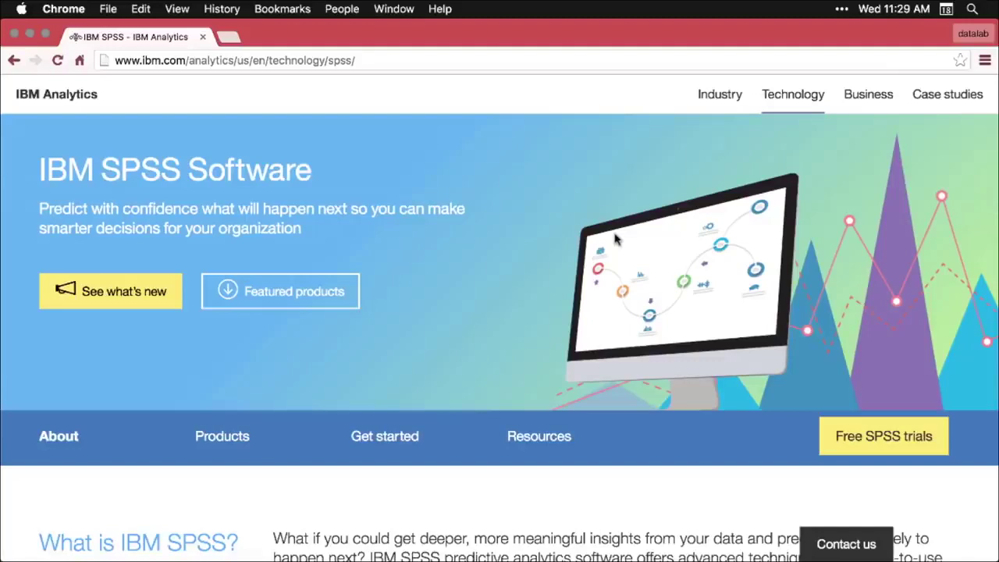
pyautogui.scroll(-3, 616, 239)
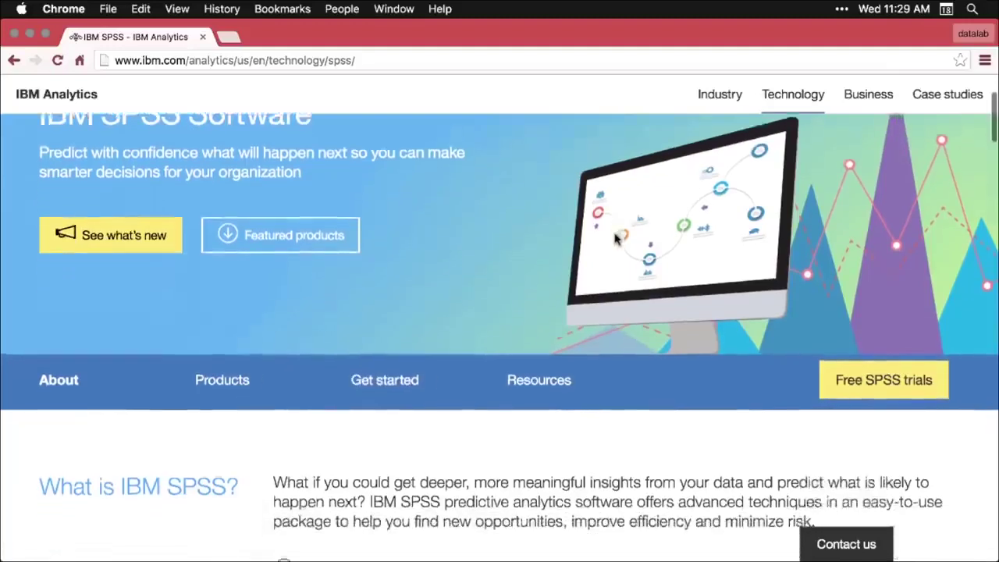
pyautogui.scroll(-6, 617, 240)
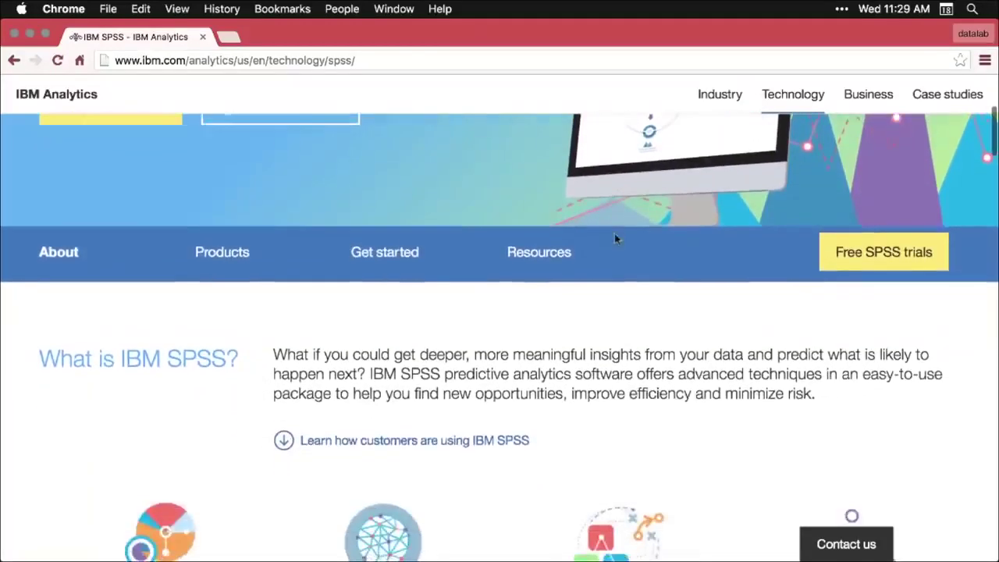
pyautogui.scroll(-3, 617, 240)
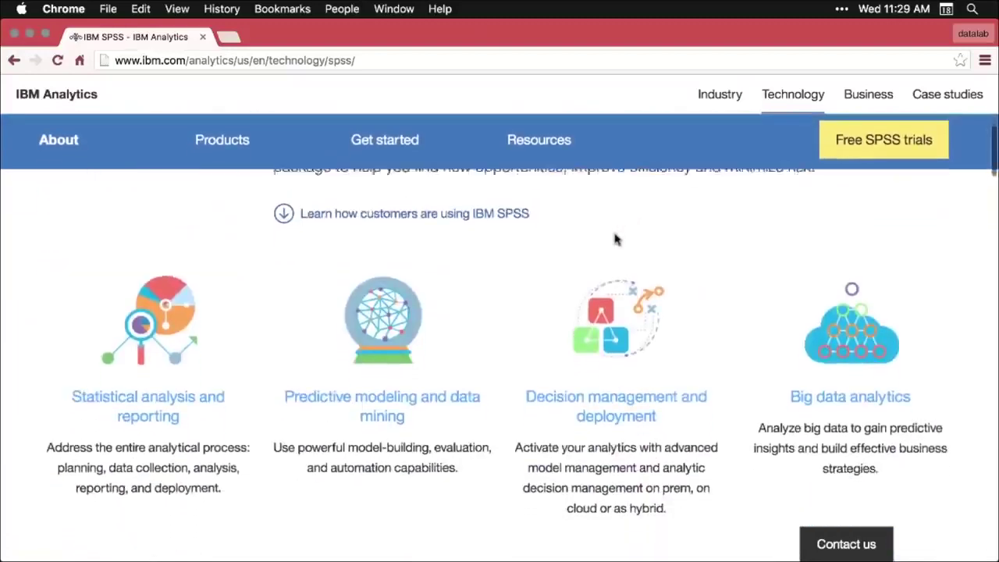
pyautogui.scroll(-1, 617, 240)
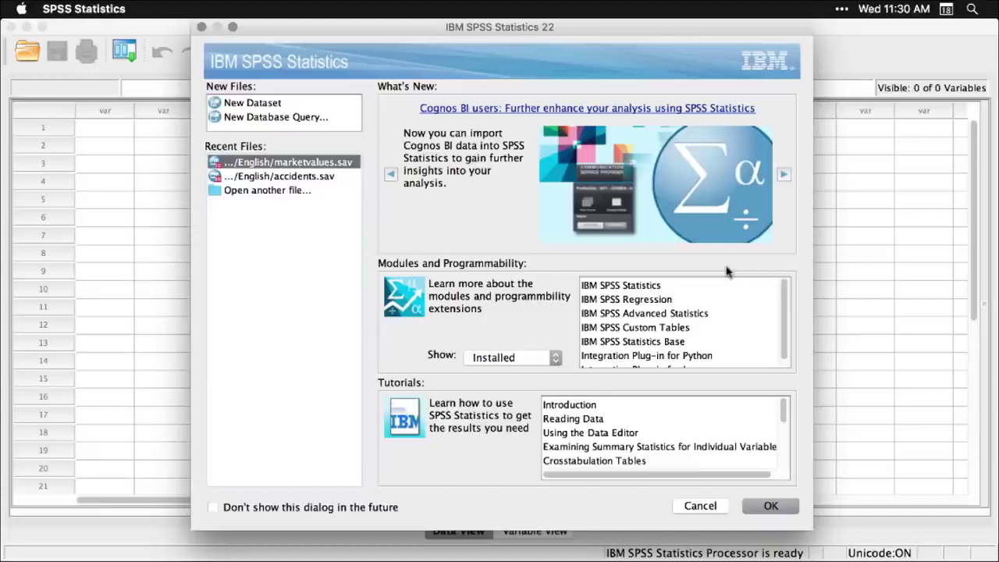
# - Dismiss the SPSS Statistics start dialog, open marketvalues.sav from the Samples/English folder in Path Finder, and look over its rows
pyautogui.click(701, 506)
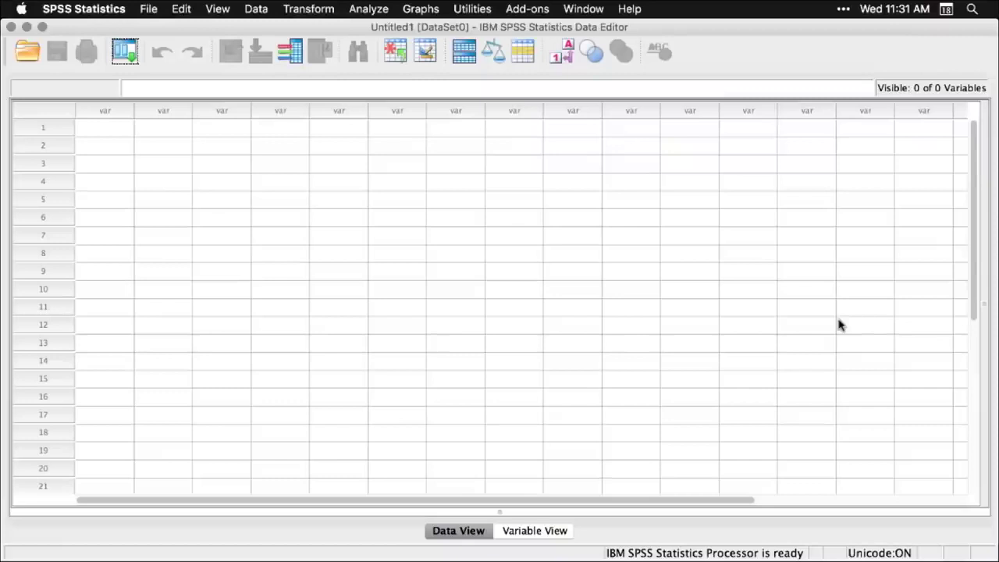
pyautogui.press('super+Tab')
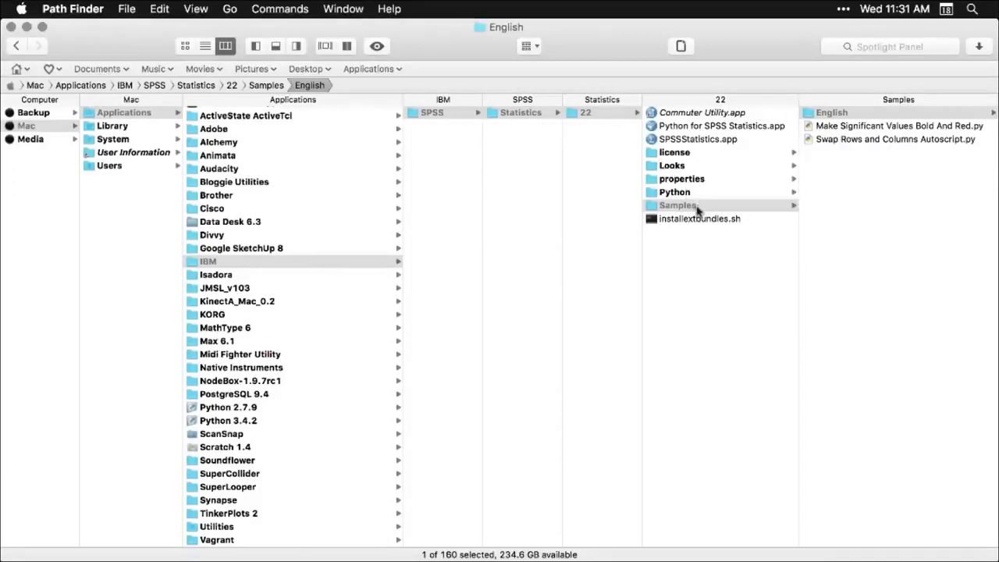
pyautogui.click(902, 117)
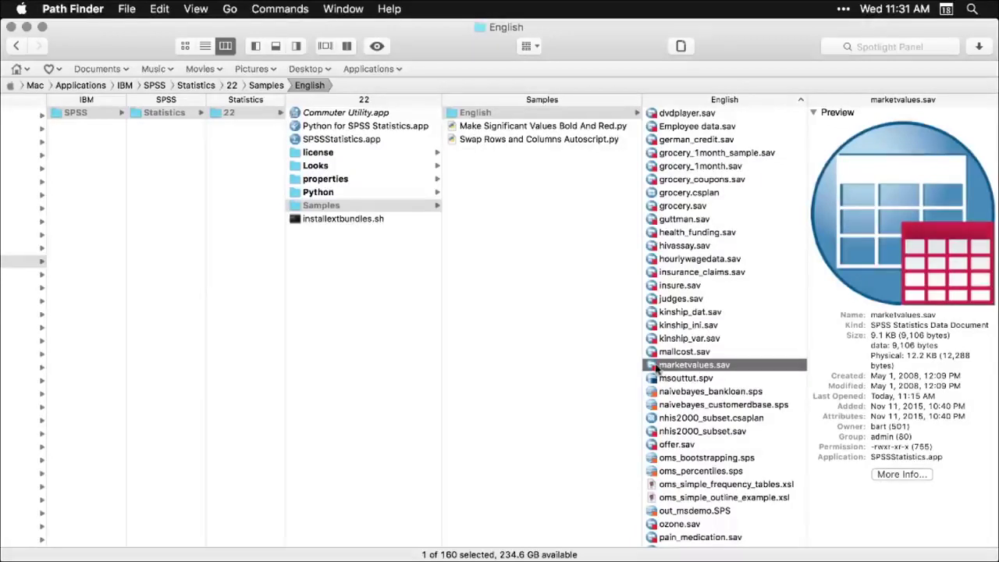
pyautogui.doubleClick(645, 368)
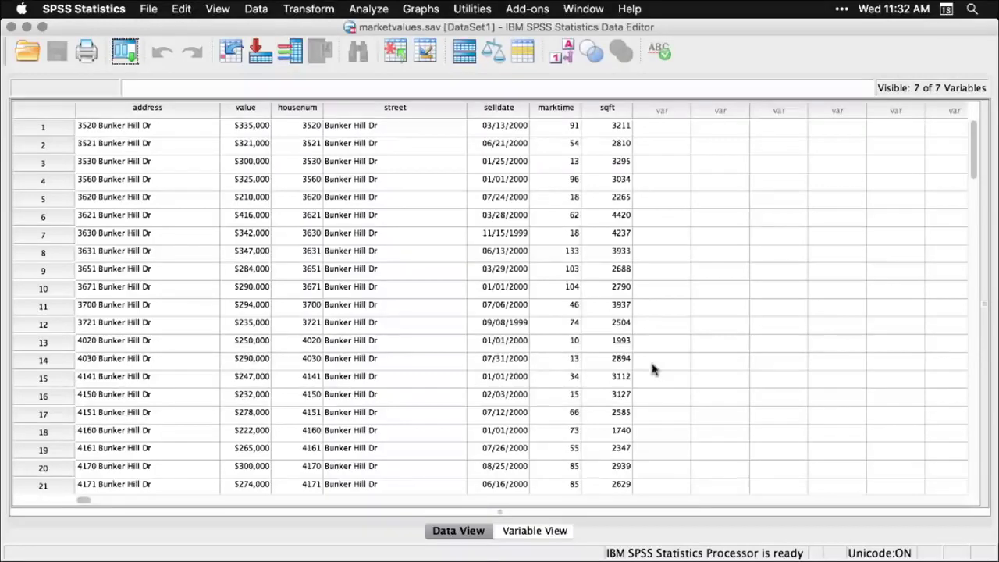
pyautogui.scroll(-11, 654, 370)
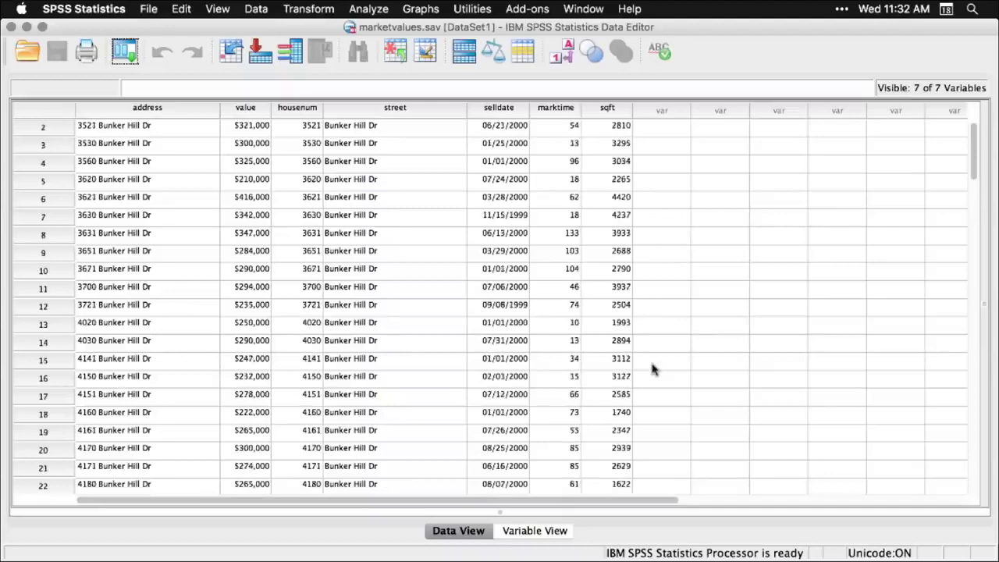
pyautogui.scroll(-7, 655, 370)
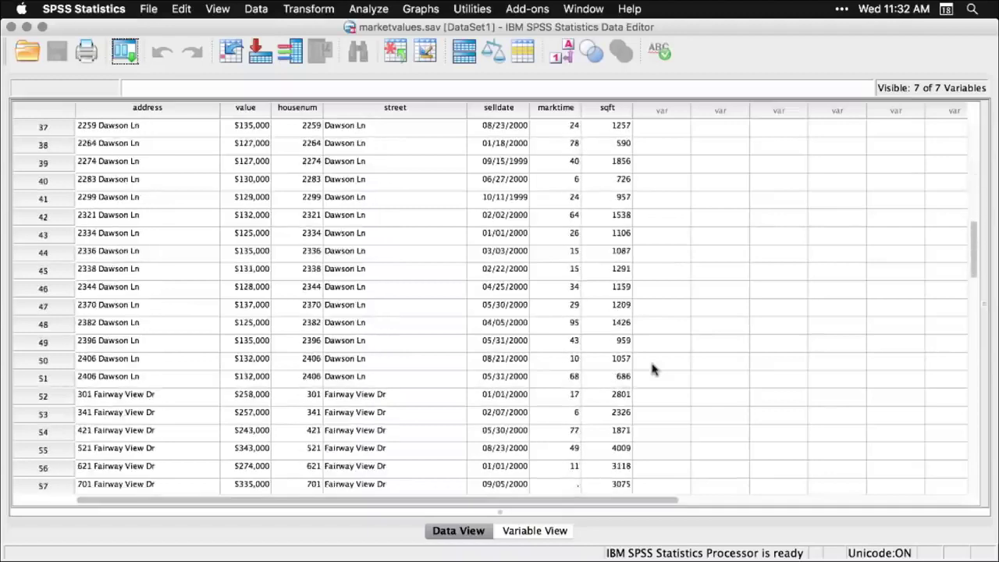
pyautogui.scroll(18, 654, 371)
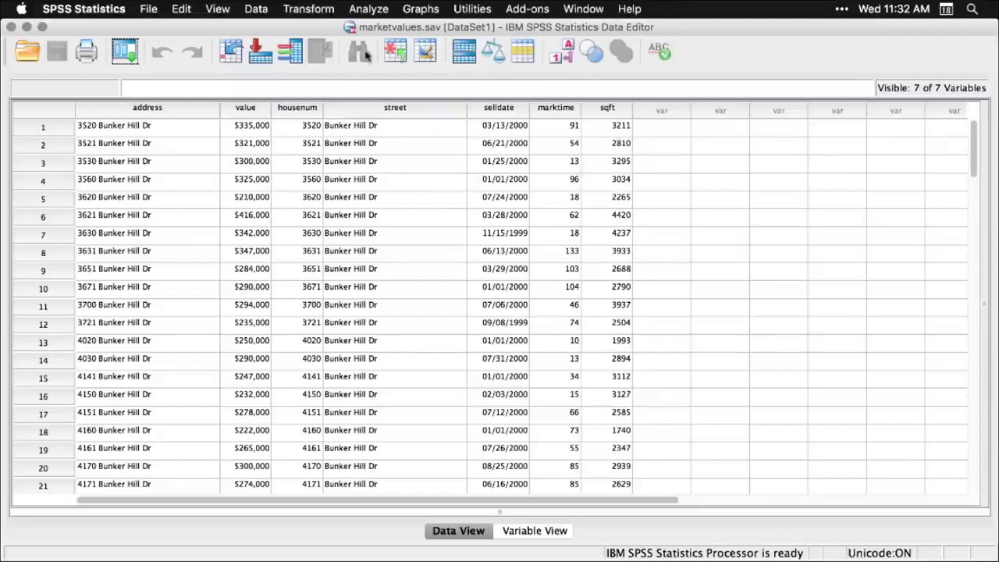
# - Create a legacy-dialog histogram of Purchase Price with a normal curve displayed, and look over the resulting chart
pyautogui.click(430, 9)
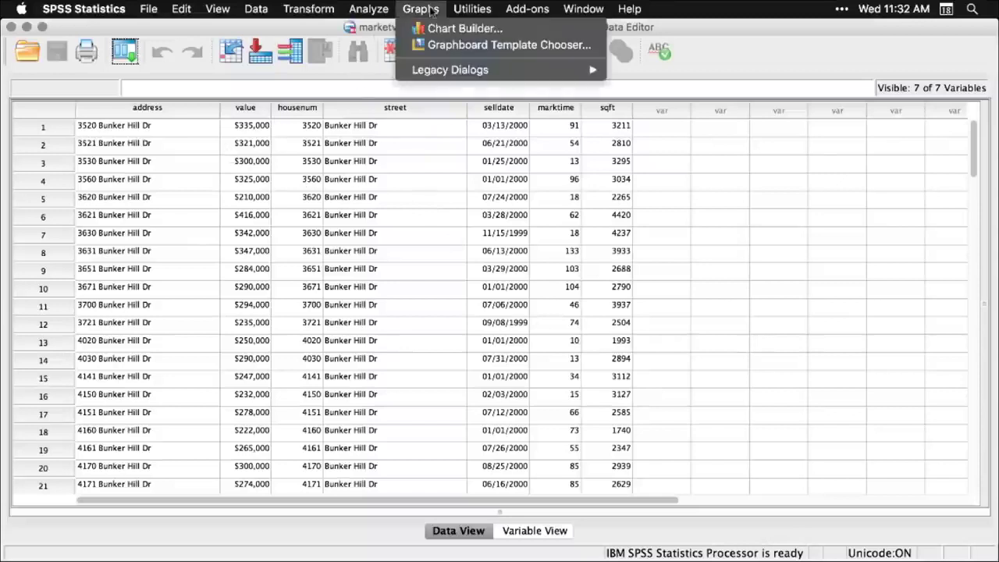
pyautogui.moveTo(439, 70)
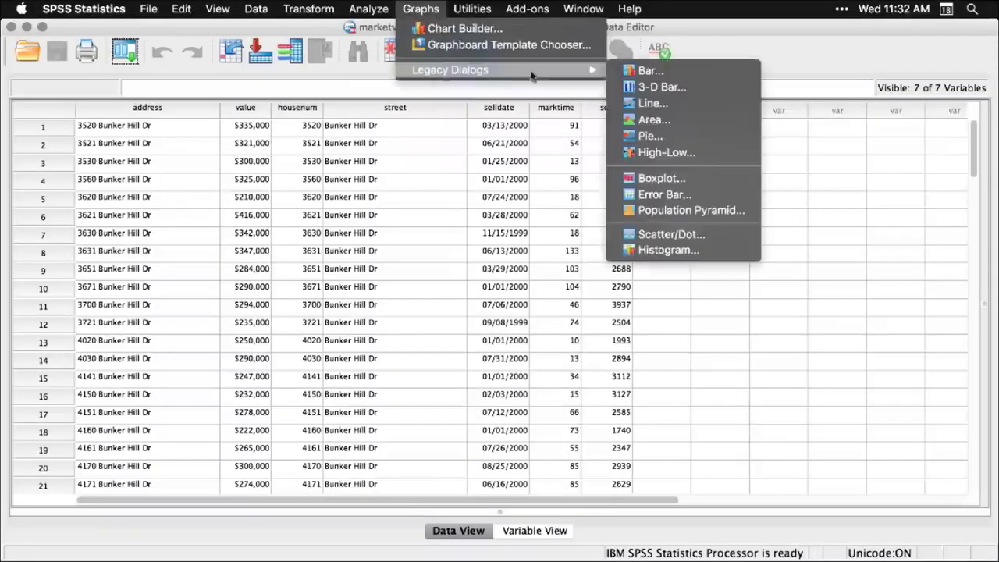
pyautogui.click(654, 251)
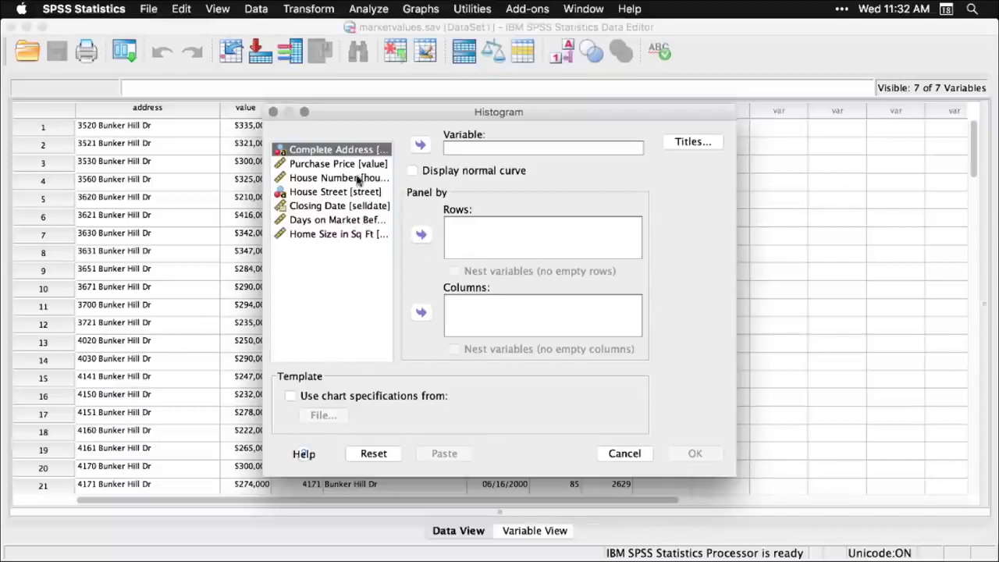
pyautogui.click(358, 165)
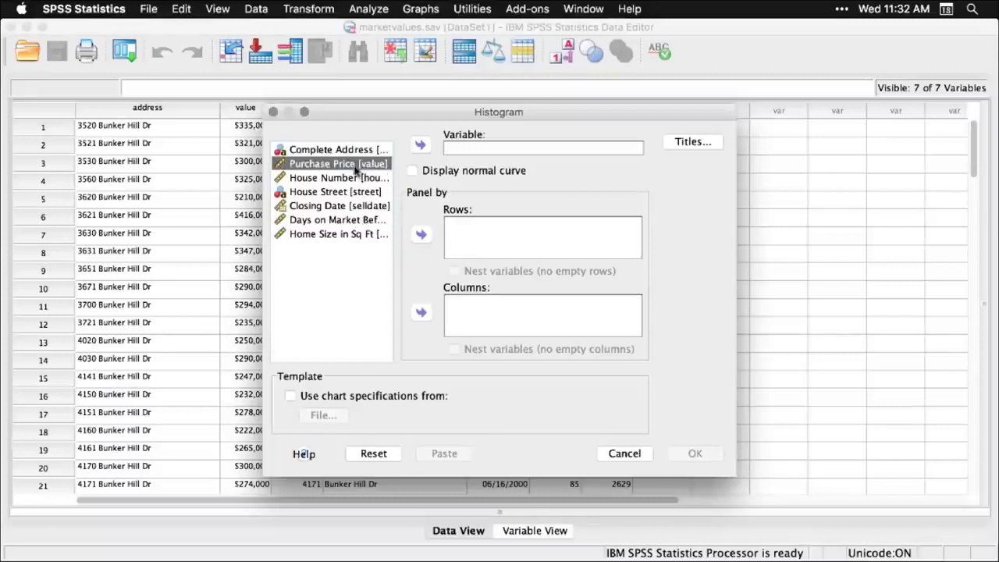
pyautogui.click(422, 145)
pyautogui.click(413, 169)
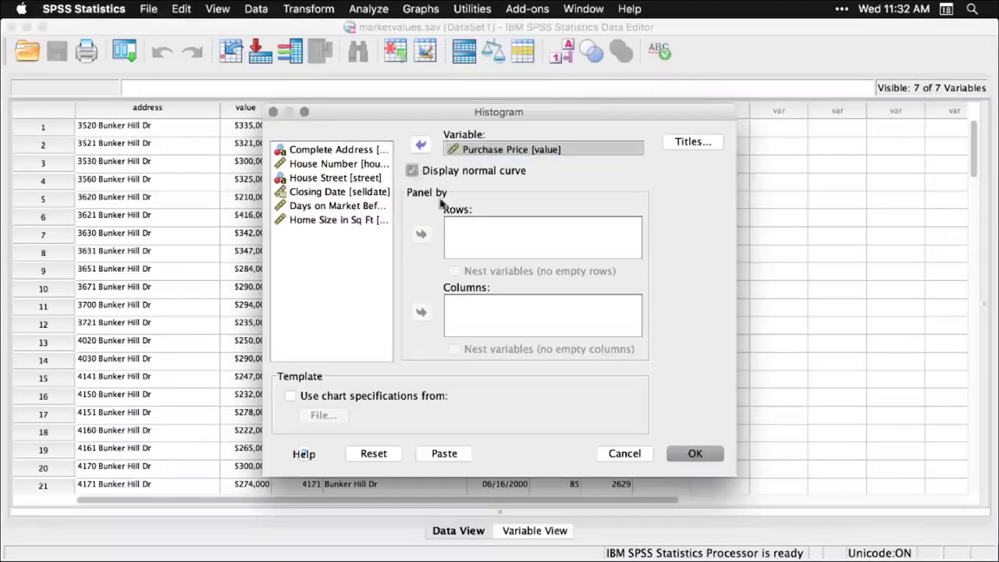
pyautogui.click(696, 454)
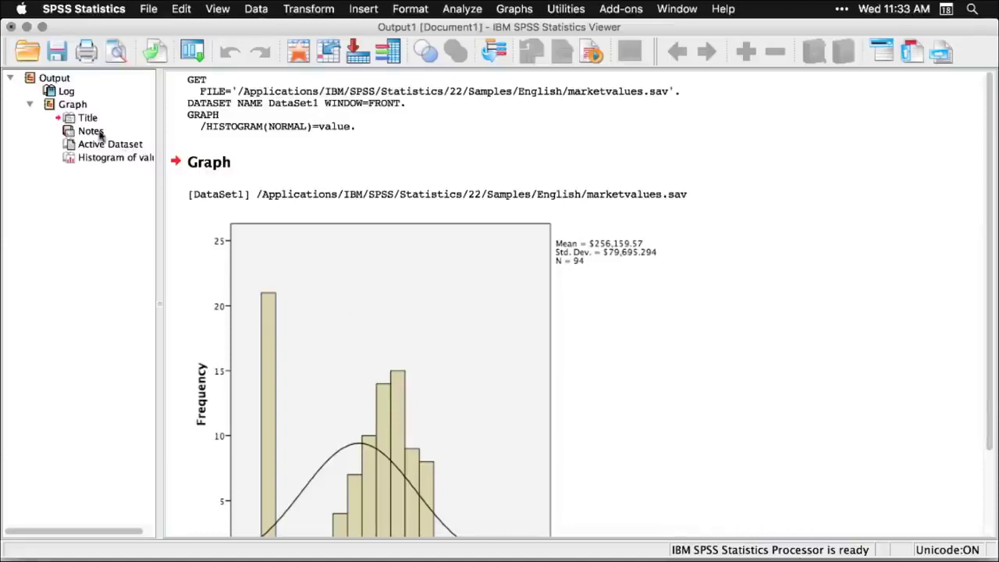
pyautogui.hscroll(2, 100, 134)
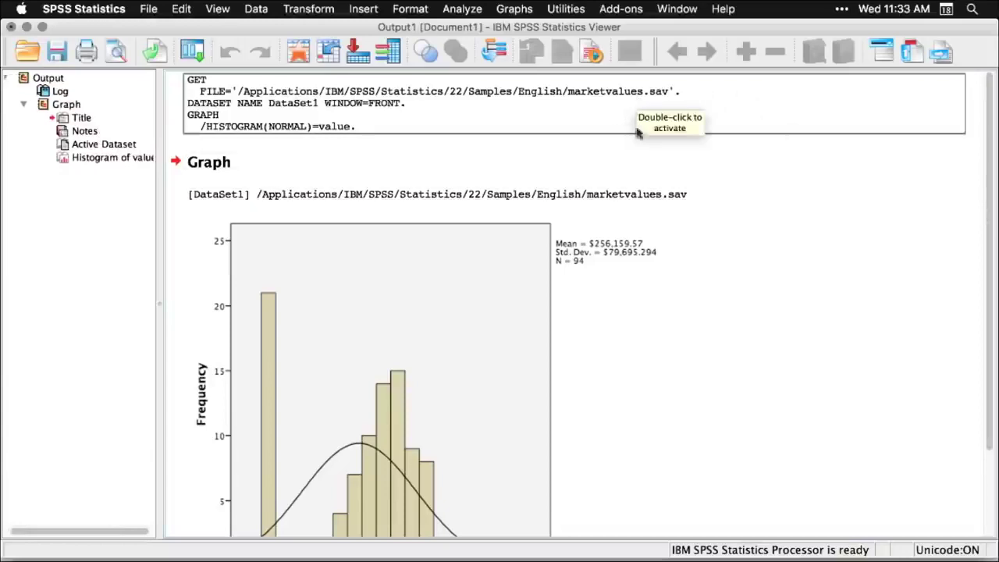
pyautogui.scroll(-3, 687, 286)
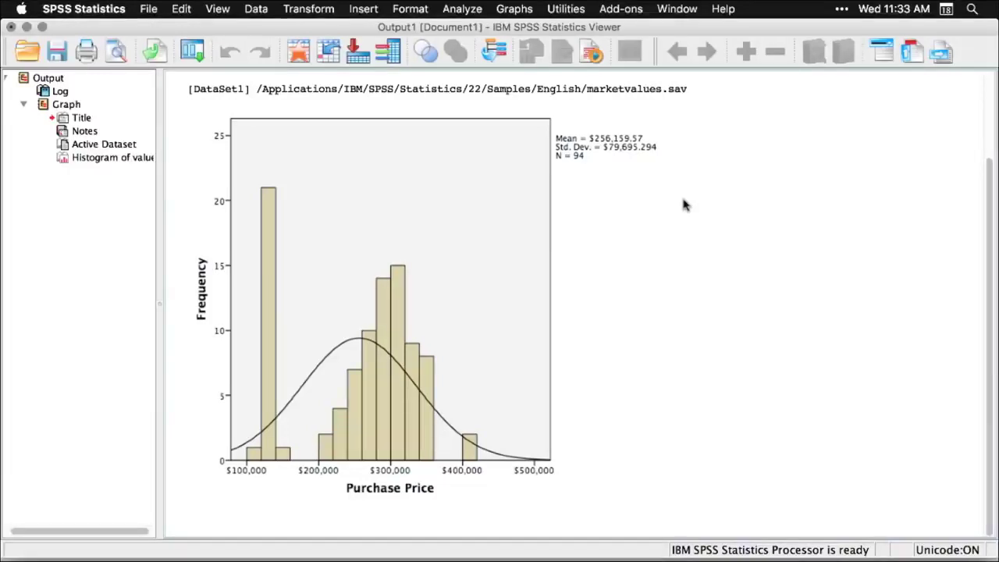
# - Return to the marketvalues.sav data and run the Explore descriptive analysis with Purchase Price as the dependent variable
pyautogui.press('super+grave')
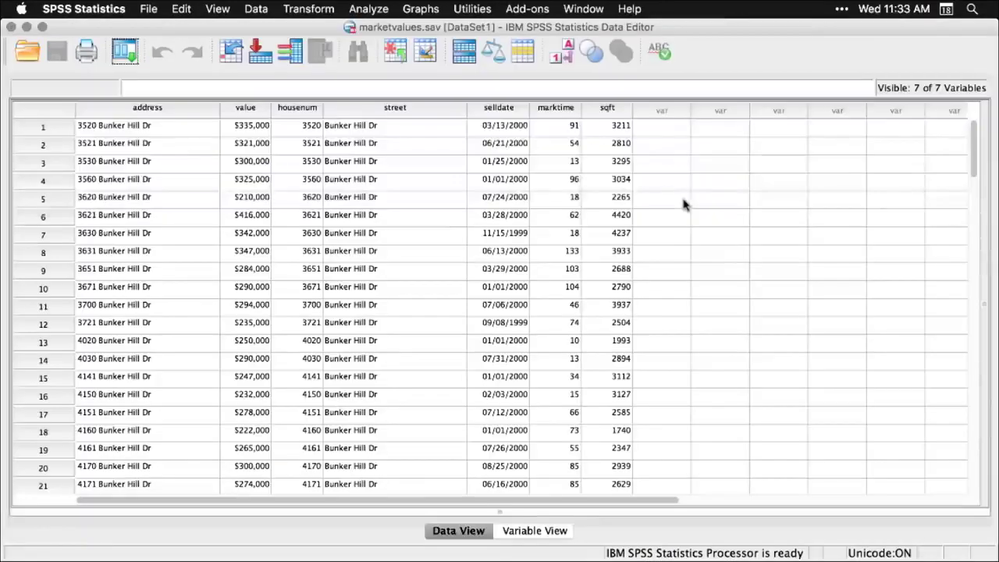
pyautogui.click(377, 9)
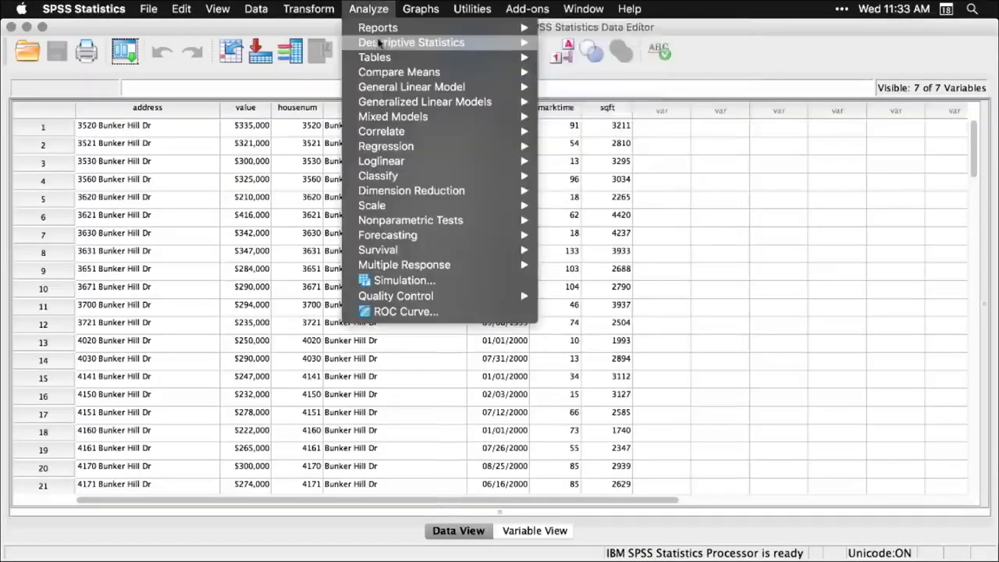
pyautogui.moveTo(379, 45)
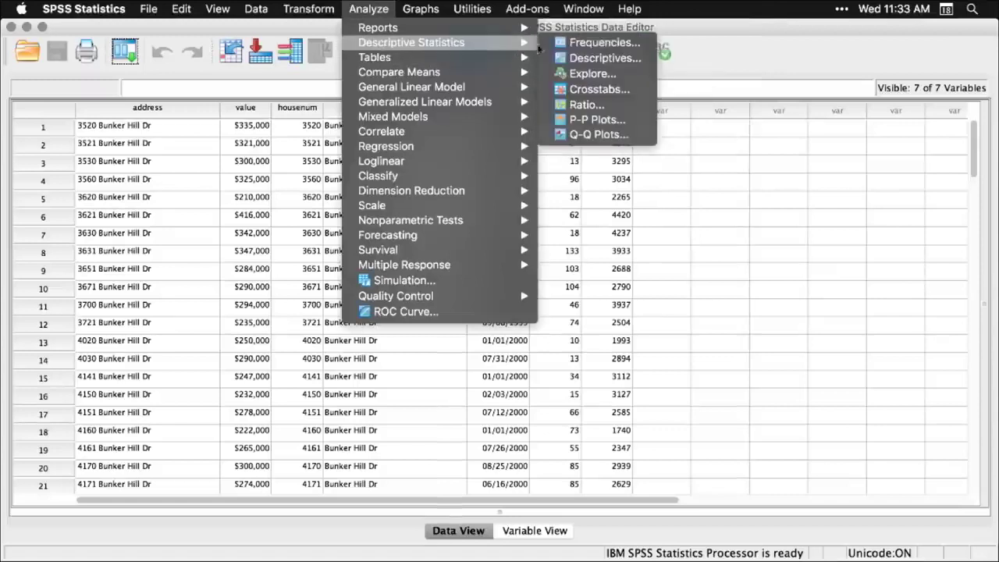
pyautogui.click(589, 74)
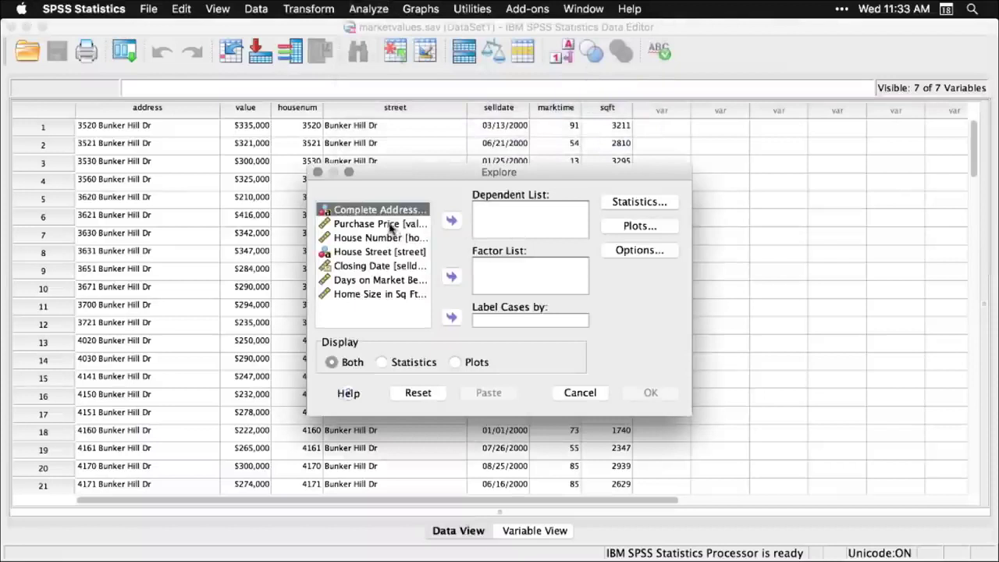
pyautogui.click(393, 226)
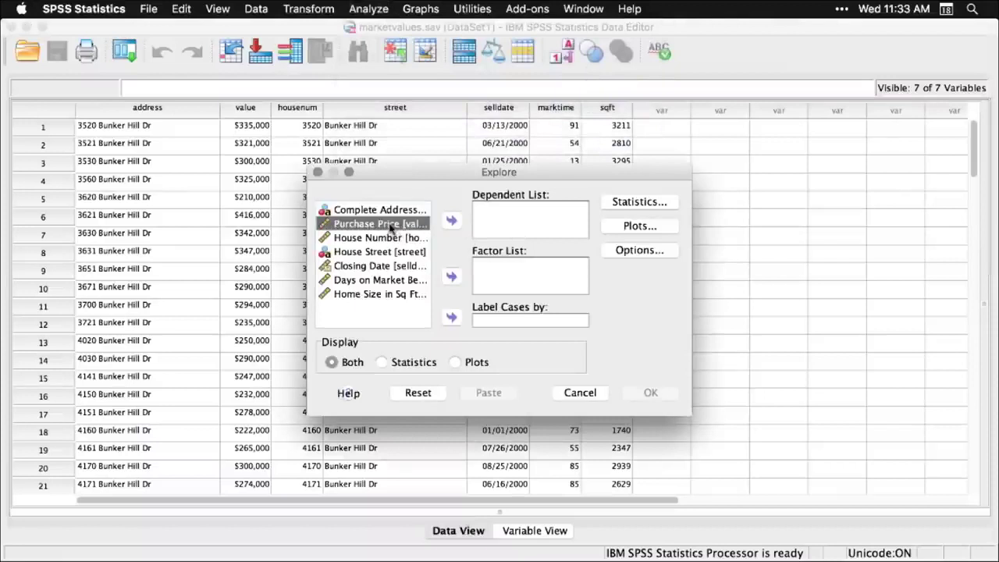
pyautogui.click(451, 221)
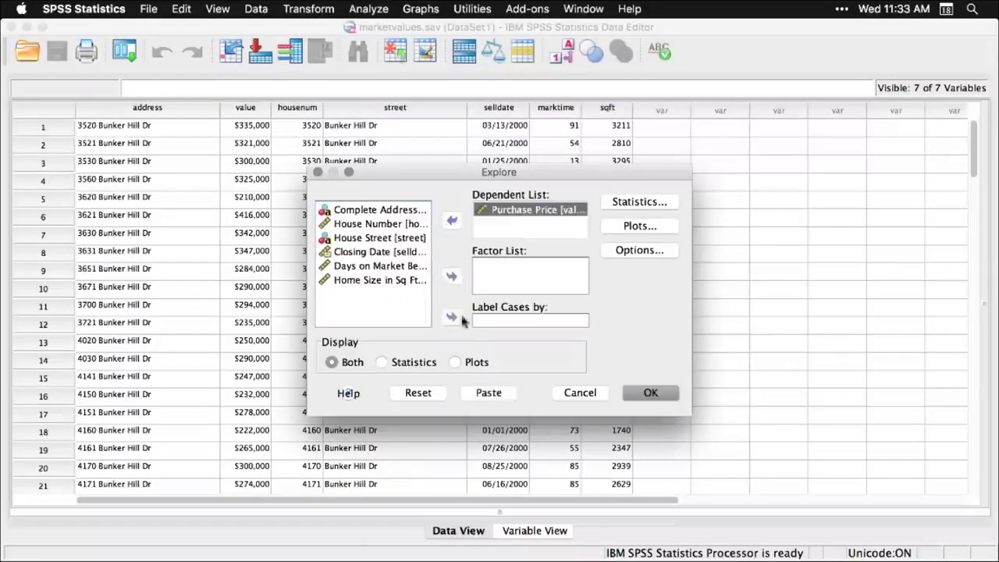
pyautogui.click(651, 395)
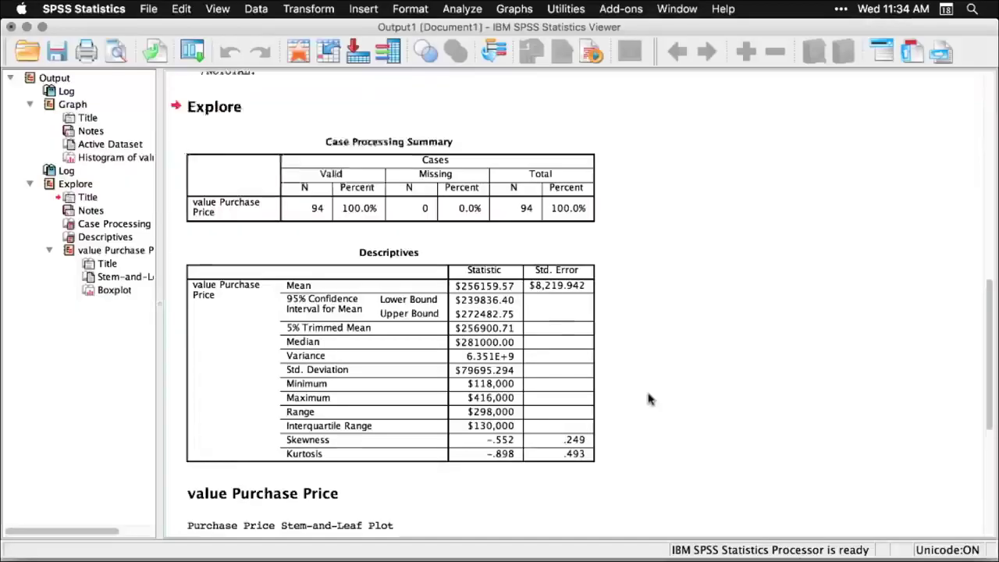
# - Look over the Explore tables, stem-and-leaf plot and boxplot, as well as the command syntax logged above each result
pyautogui.scroll(-10, 649, 399)
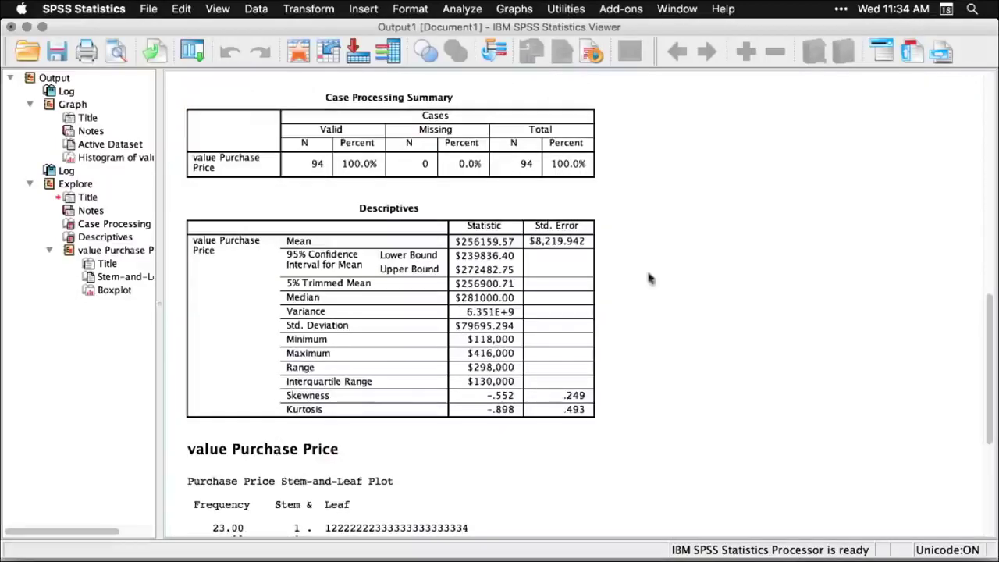
pyautogui.scroll(-10, 633, 191)
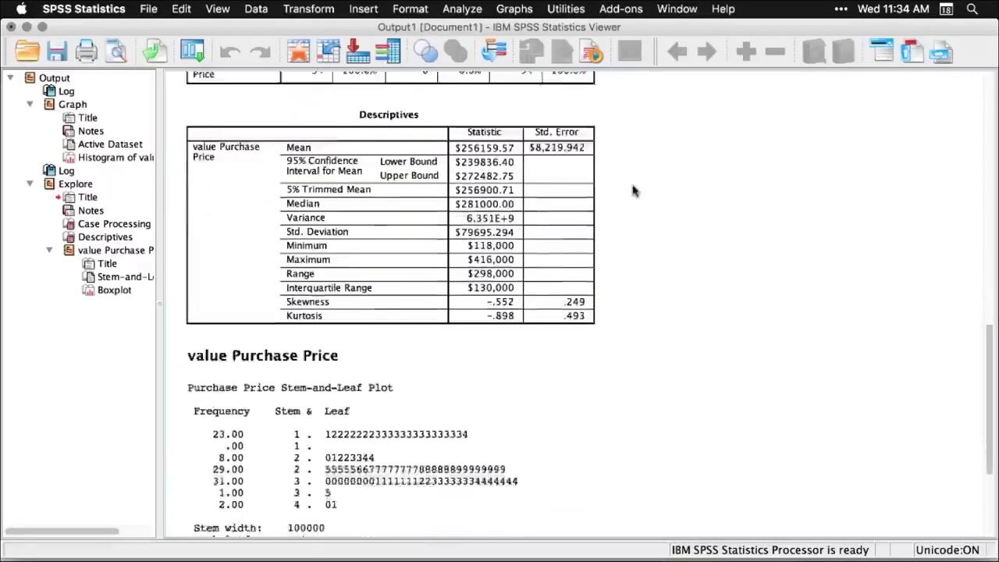
pyautogui.scroll(-8, 633, 191)
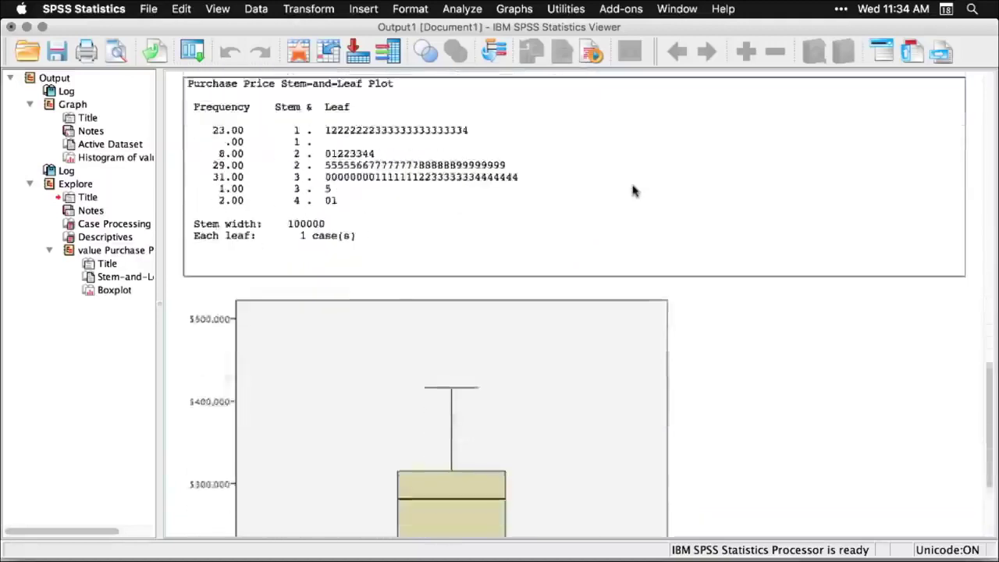
pyautogui.click(831, 275)
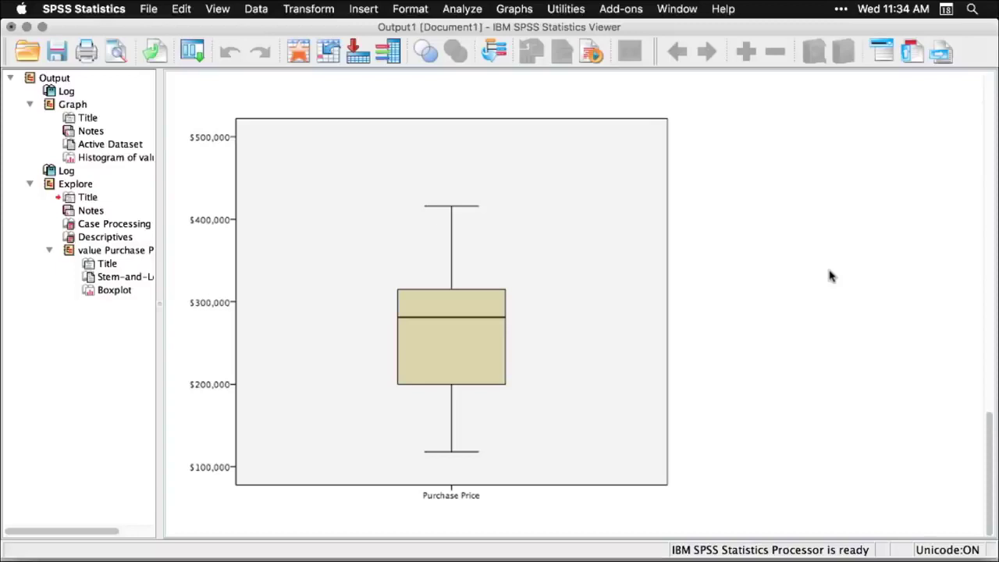
pyautogui.scroll(15, 830, 276)
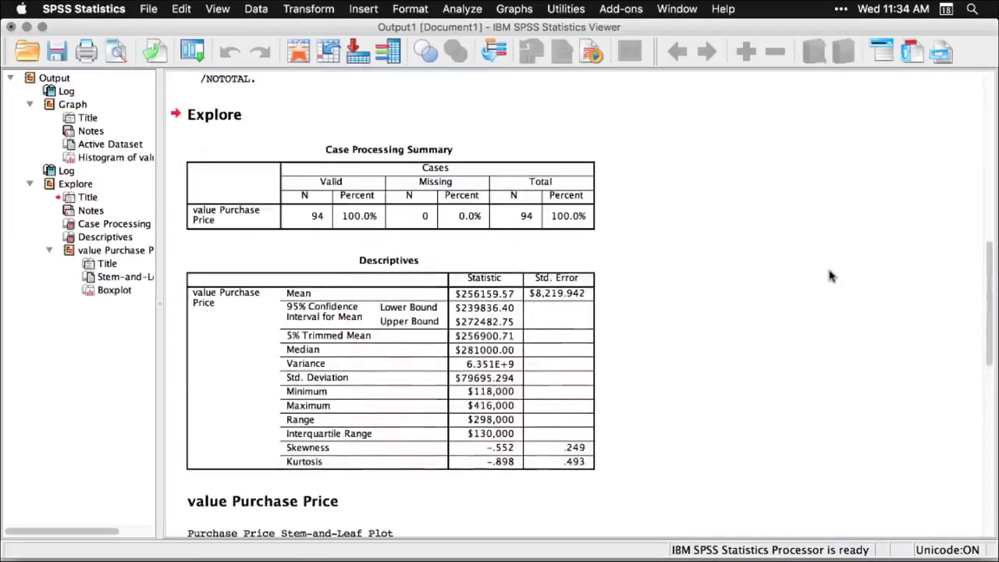
pyautogui.scroll(10, 830, 276)
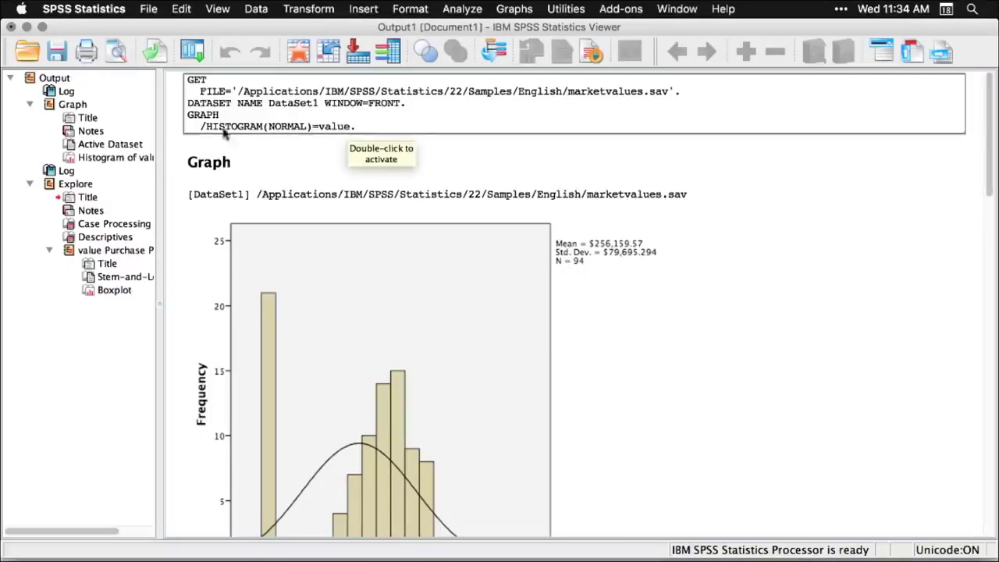
pyautogui.scroll(-2, 765, 340)
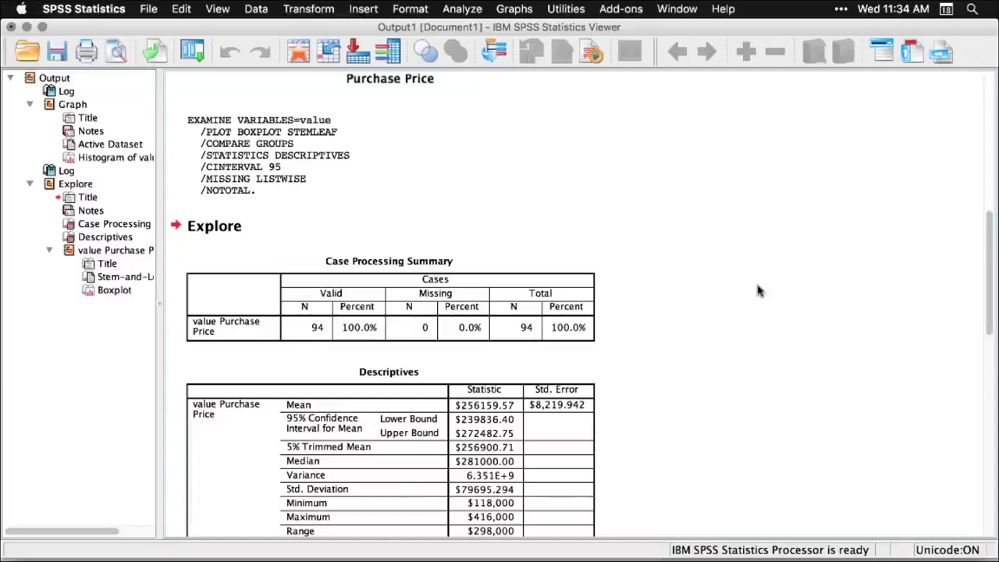
# - Create a new syntax file and collapse the pane listing line, command and information beneath the editor
pyautogui.click(148, 9)
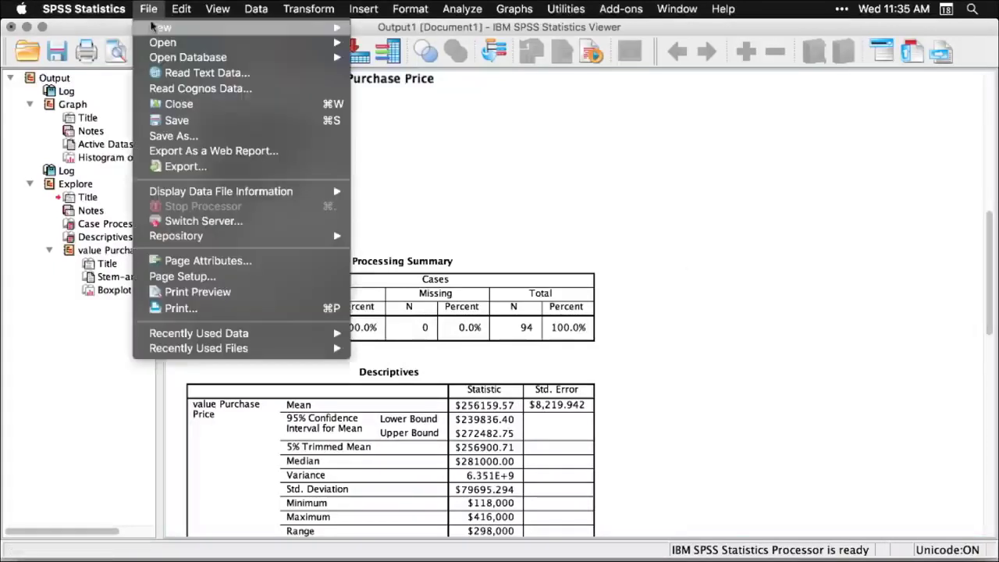
pyautogui.click(373, 43)
pyautogui.moveTo(340, 28)
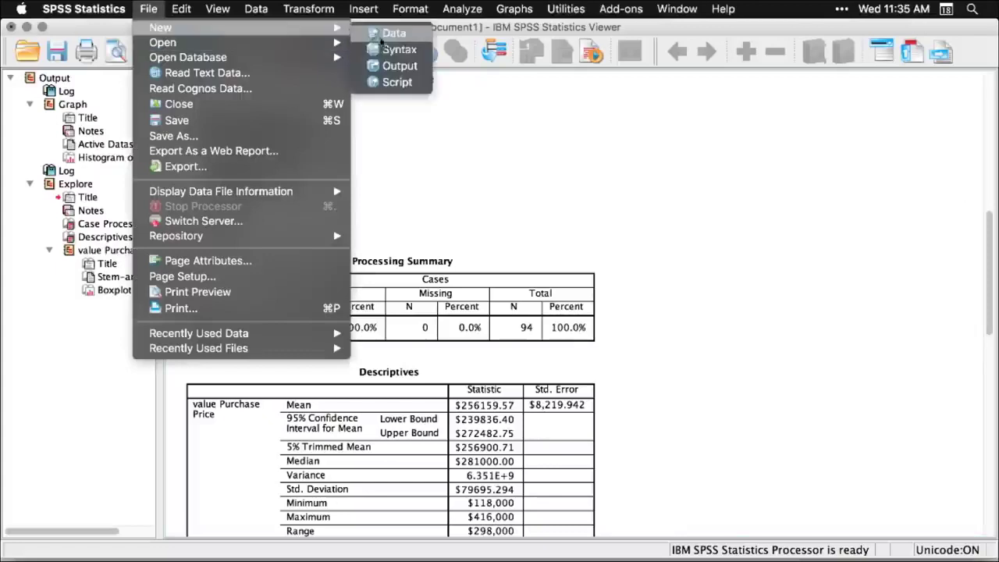
pyautogui.click(397, 50)
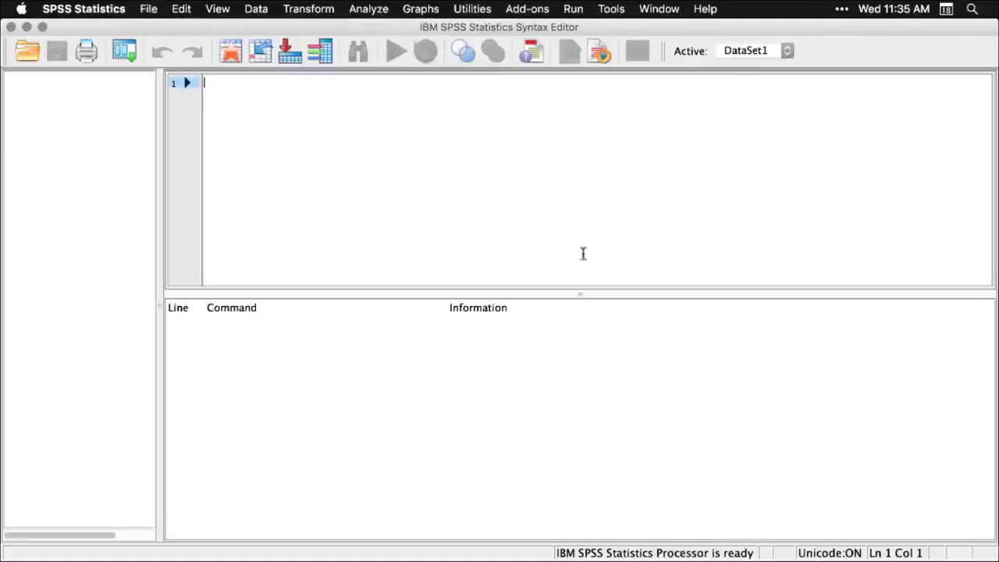
pyautogui.click(580, 294)
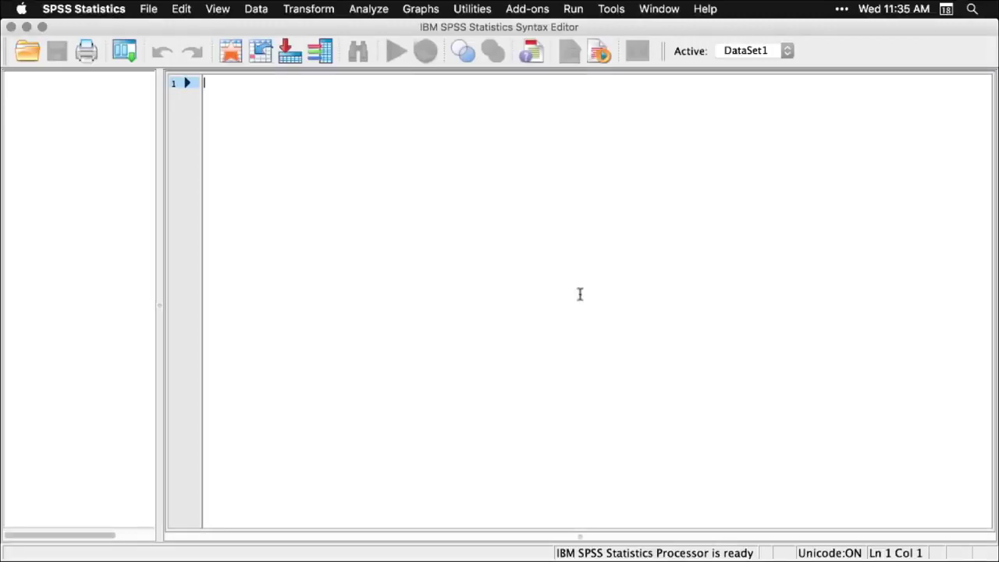
# - Paste the Explore command for Purchase Price into the syntax file instead of running it
pyautogui.click(381, 11)
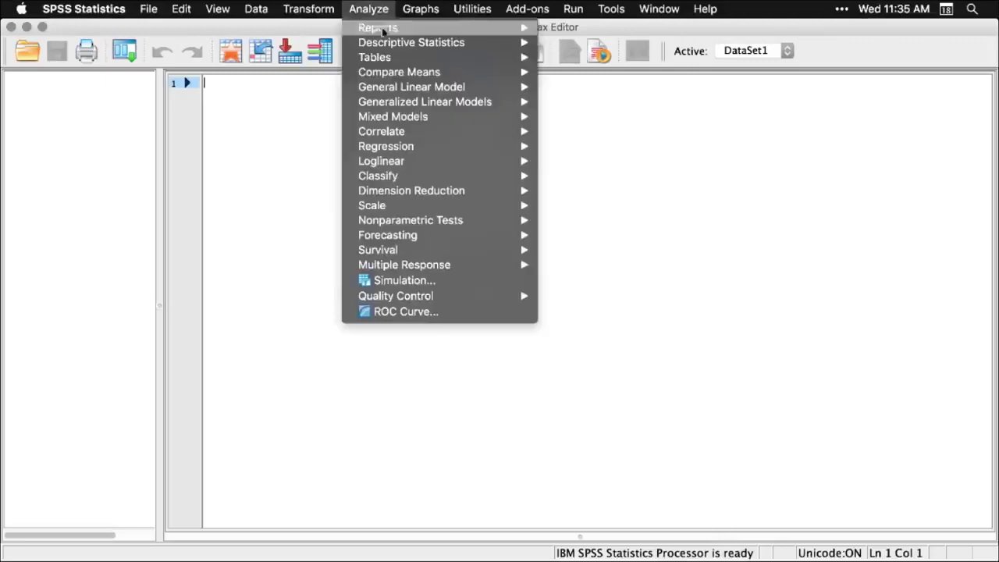
pyautogui.moveTo(383, 41)
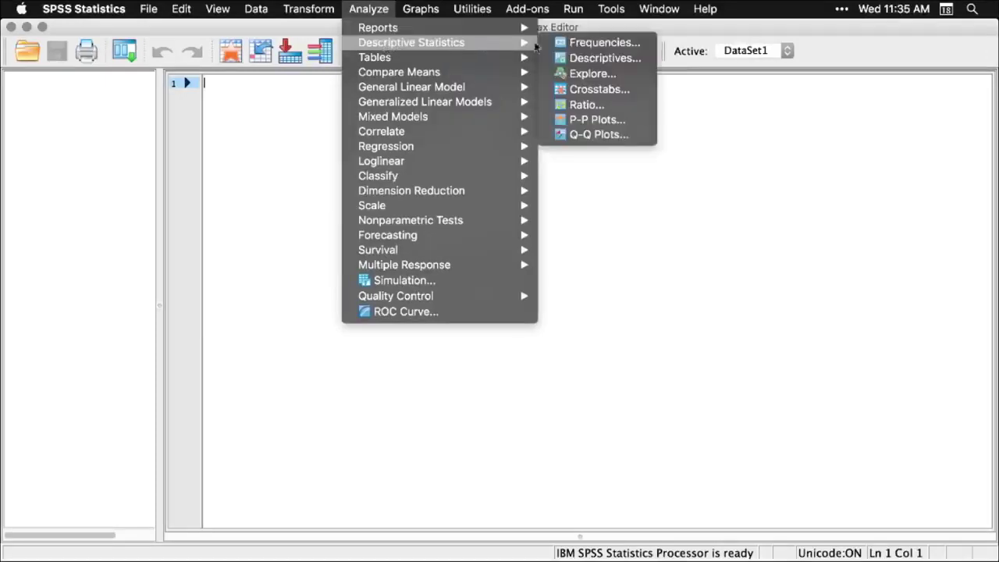
pyautogui.click(593, 73)
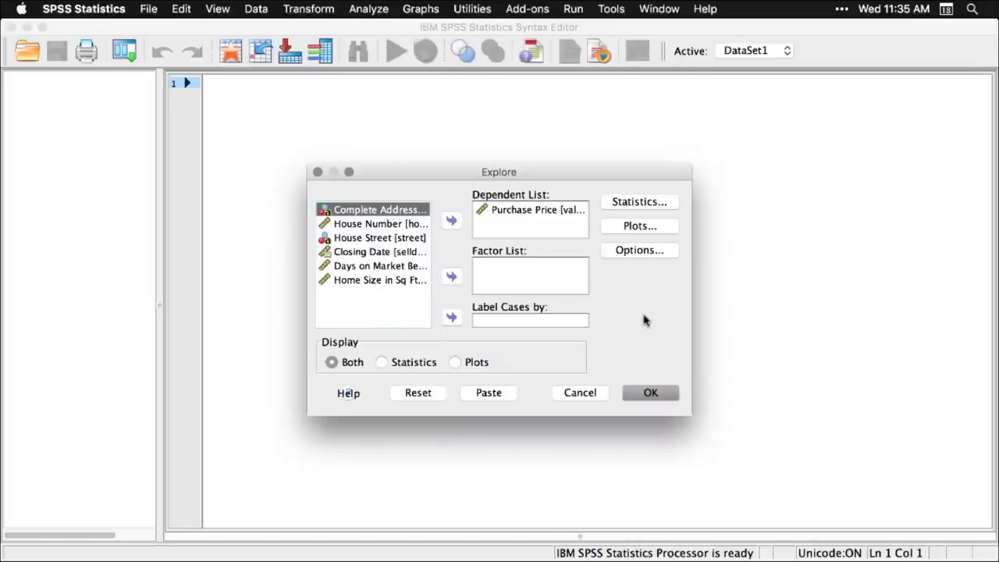
pyautogui.click(490, 394)
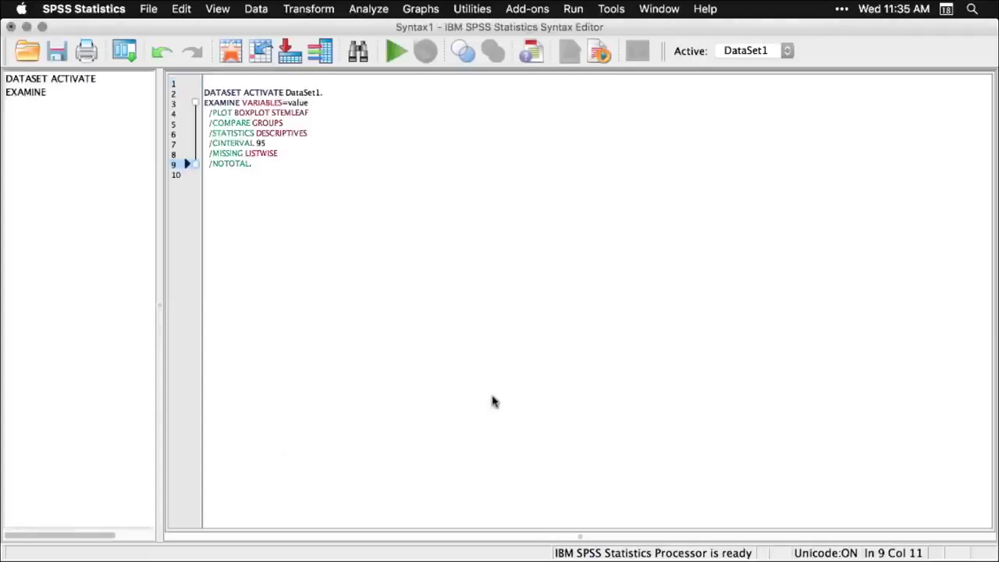
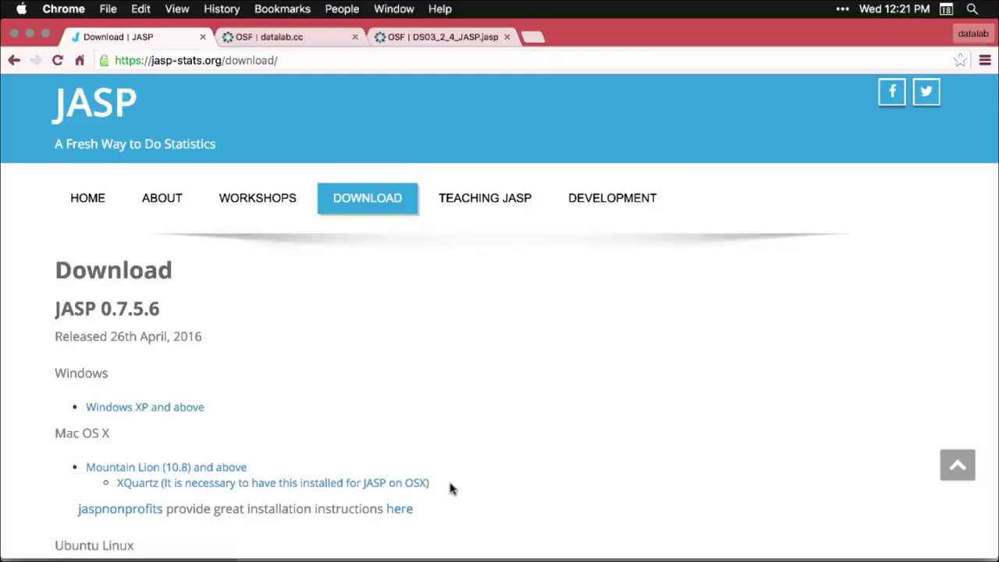
# - Look through the JASP download page, switch to JASP, and open the Big 5 example data set
pyautogui.scroll(-5, 450, 488)
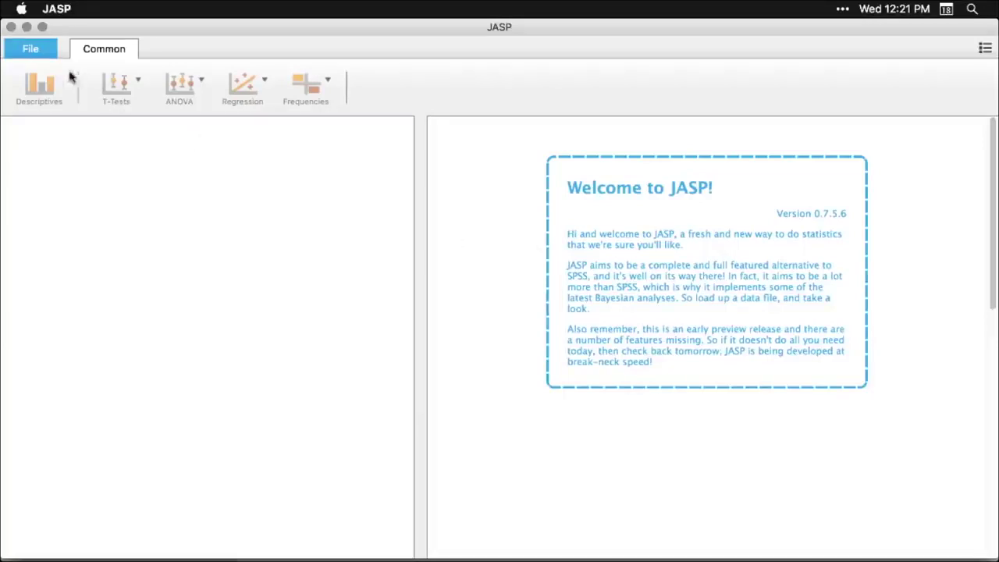
pyautogui.click(34, 53)
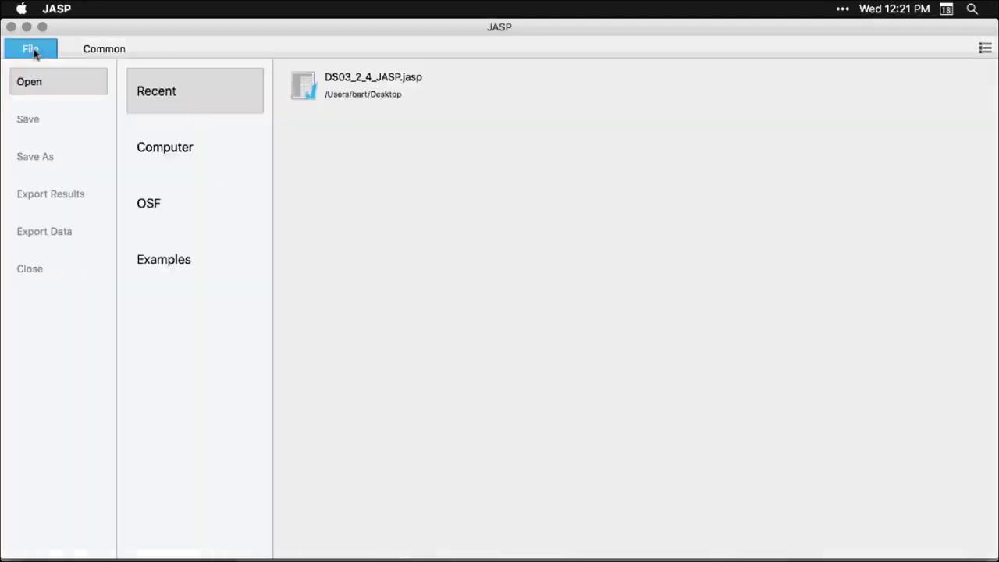
pyautogui.click(165, 265)
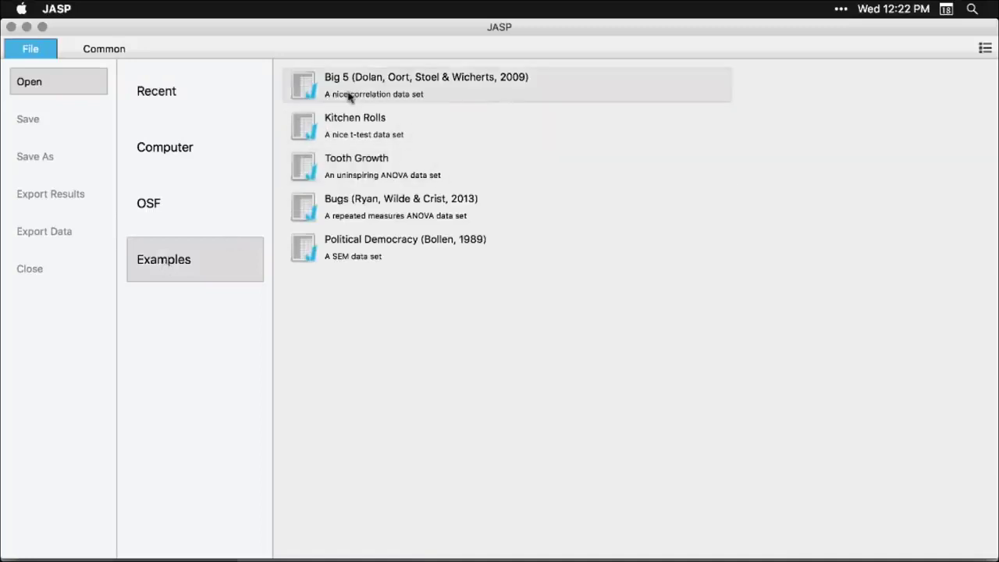
pyautogui.click(478, 97)
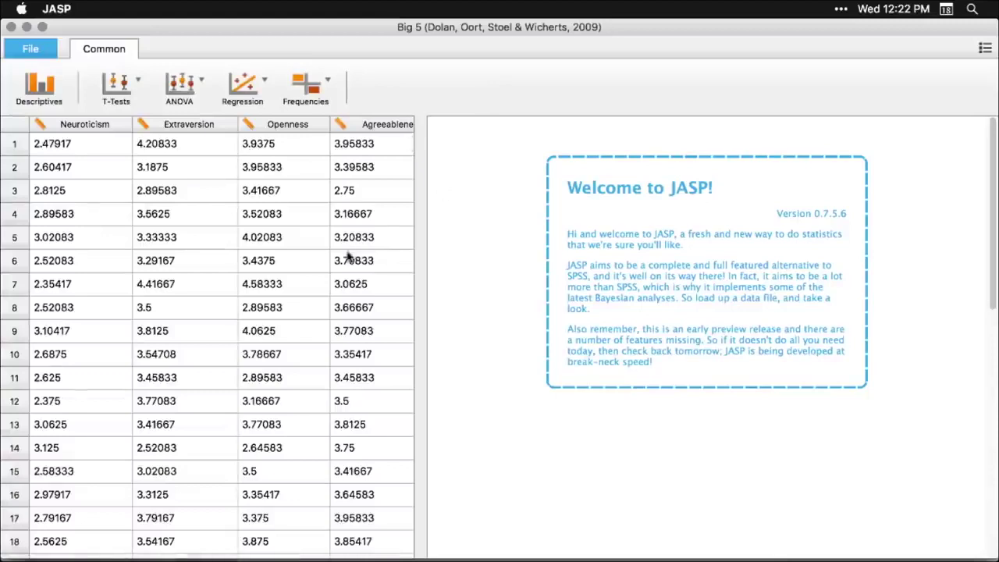
# - Narrow the data table beside the results and run Descriptives on all five variables, from Neuroticism to Conscientiousness
pyautogui.moveTo(420, 328); pyautogui.dragTo(373, 341)
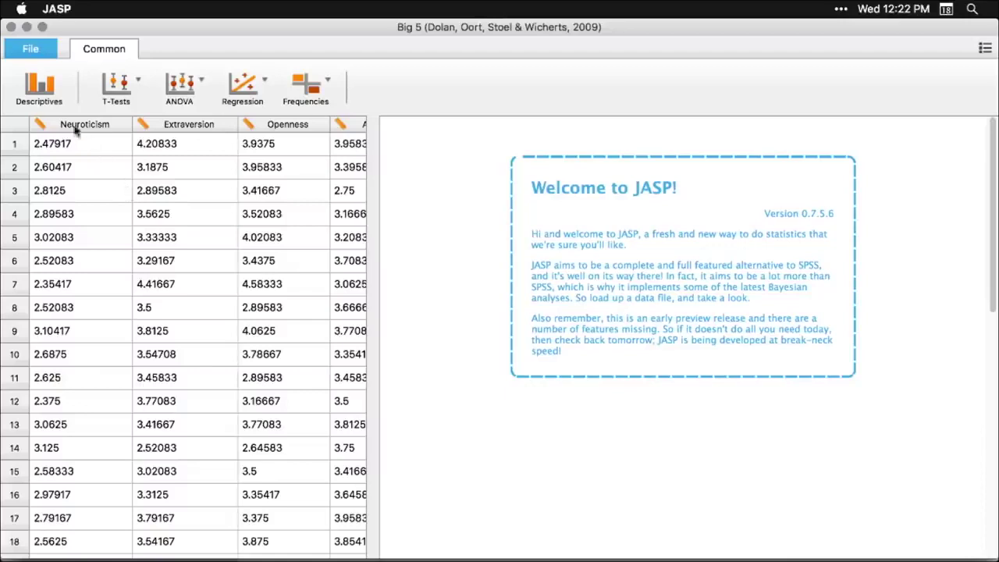
pyautogui.click(41, 88)
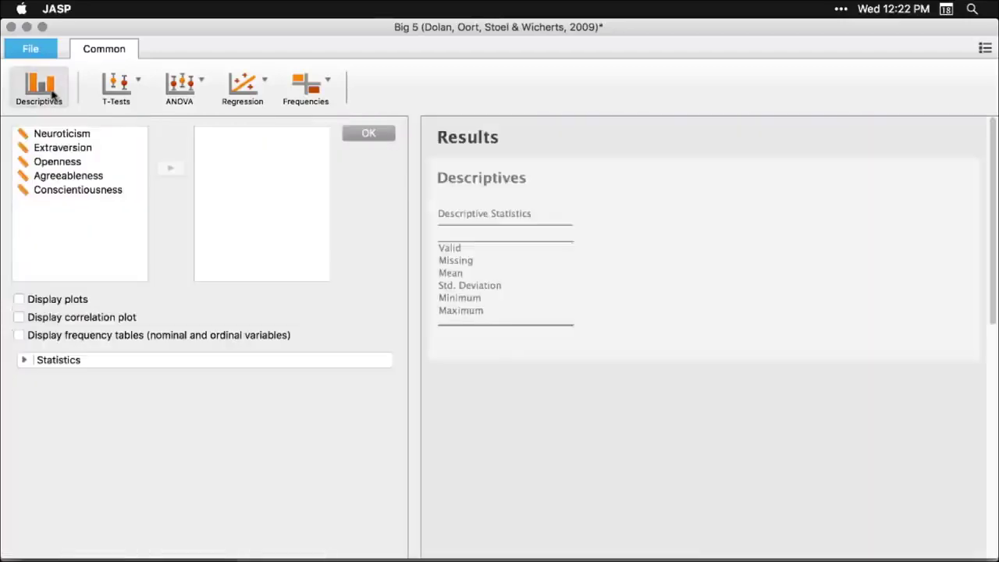
pyautogui.click(60, 137)
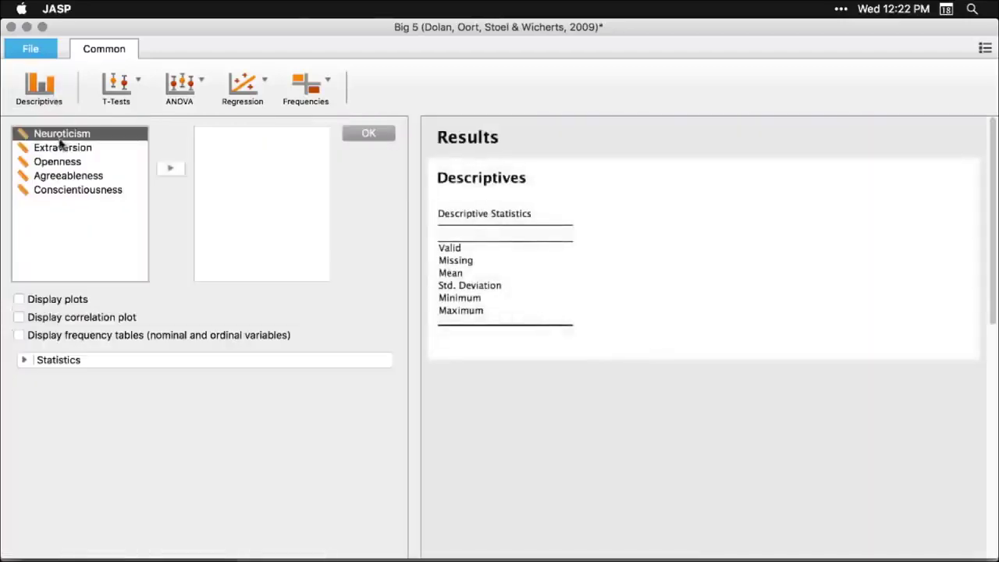
pyautogui.keyDown('shift'); pyautogui.click(56, 191); pyautogui.keyUp('shift')
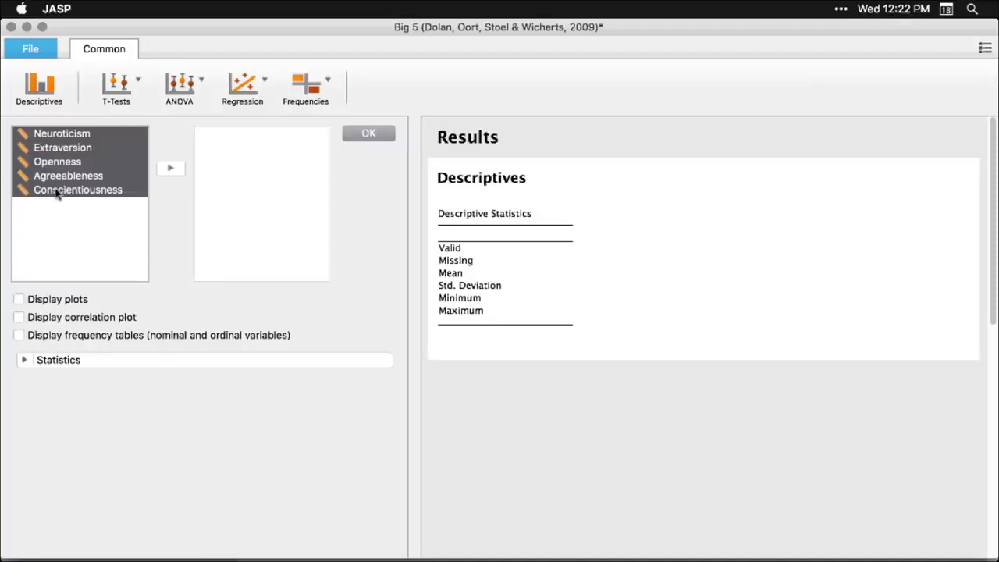
pyautogui.click(171, 171)
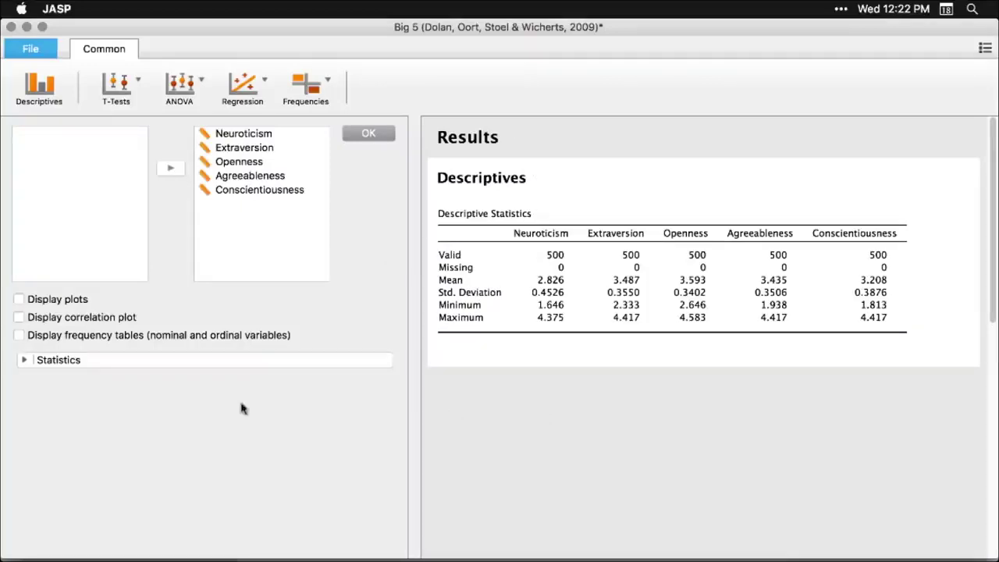
# - Add quartiles and the median to the descriptive statistics and display plots for the variables
pyautogui.click(23, 359)
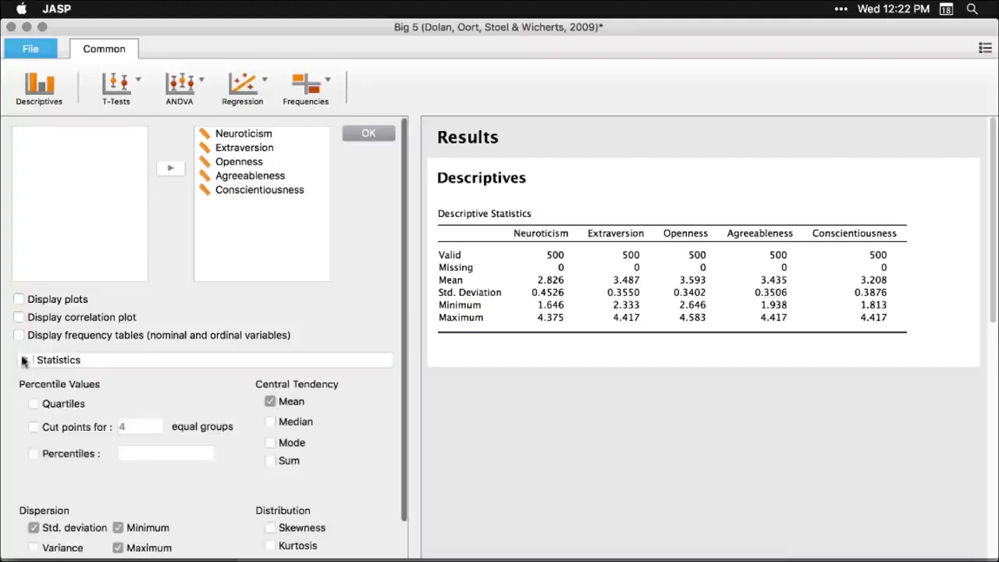
pyautogui.click(33, 404)
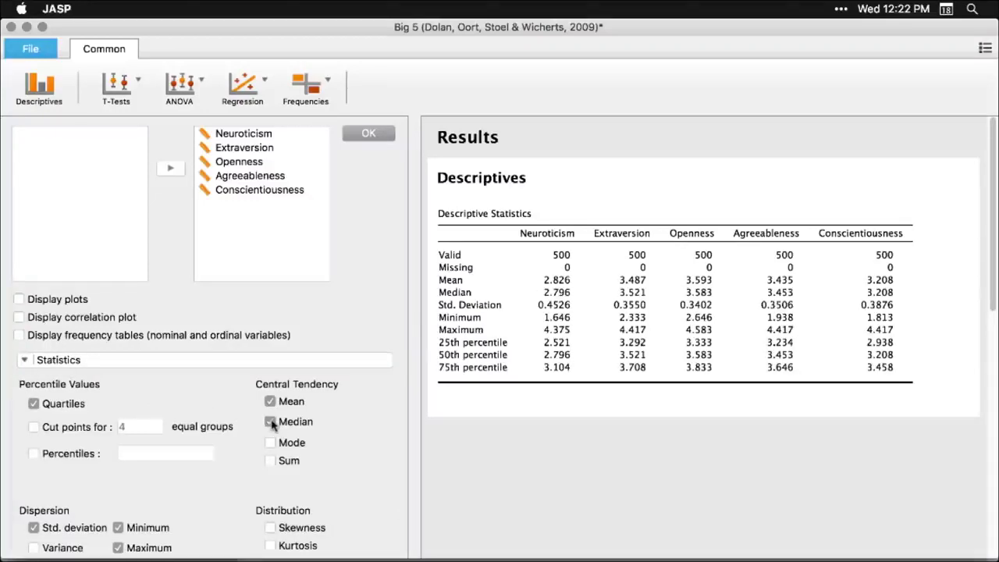
pyautogui.click(19, 300)
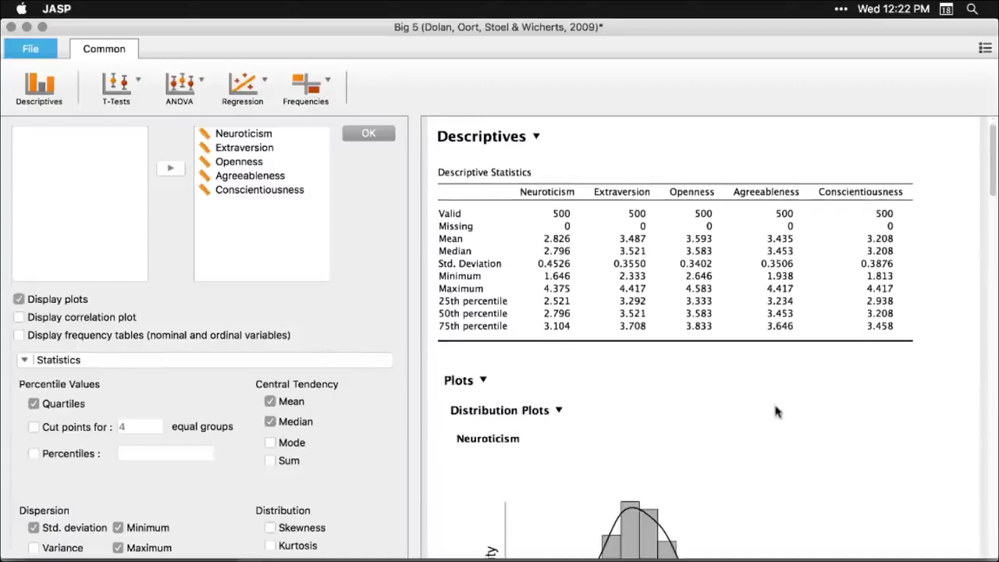
# - Look through the distribution plots, shrink them to thumbnails, and enlarge them again to a moderate size
pyautogui.scroll(-10, 777, 412)
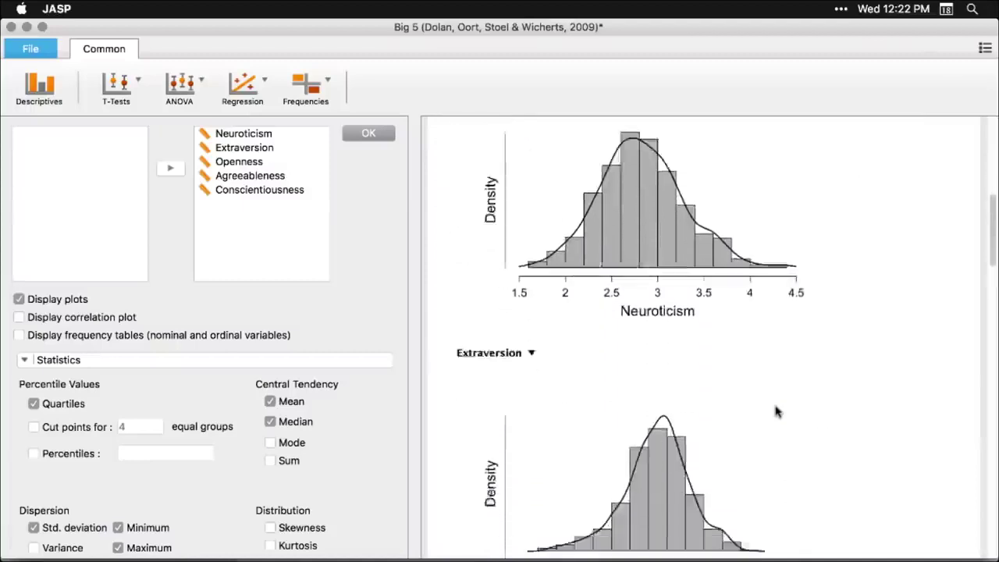
pyautogui.scroll(-6, 776, 411)
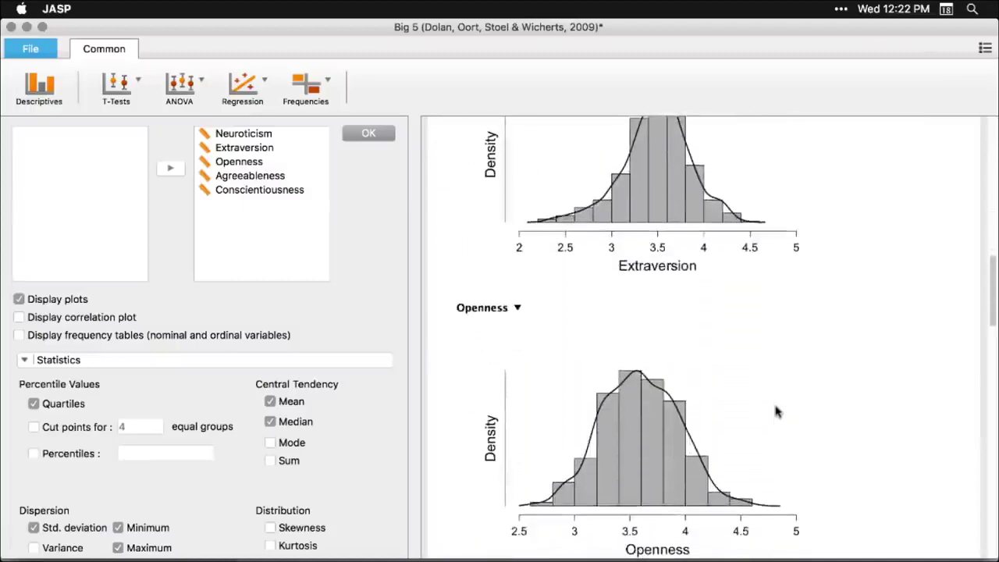
pyautogui.scroll(15, 776, 412)
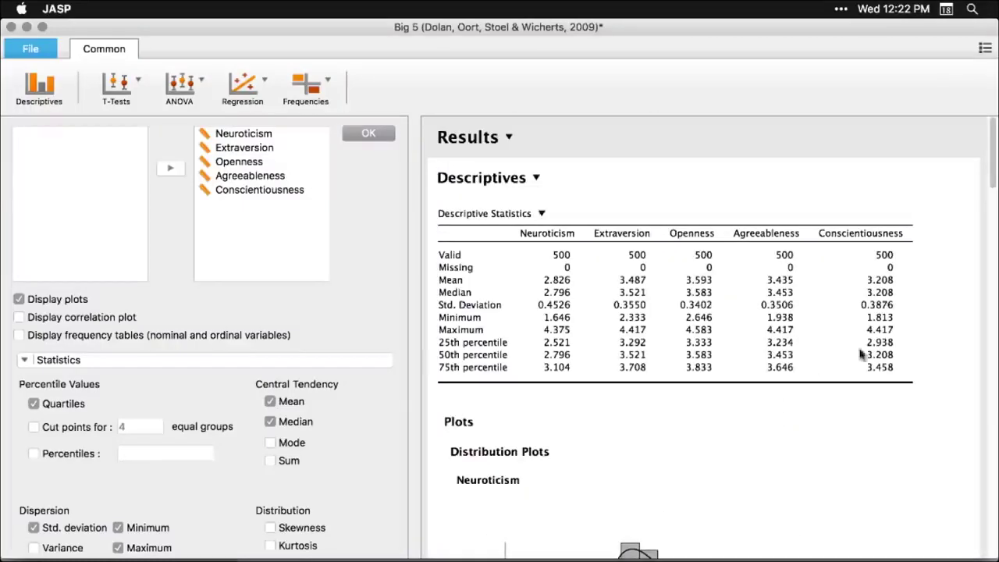
pyautogui.scroll(-5, 681, 497)
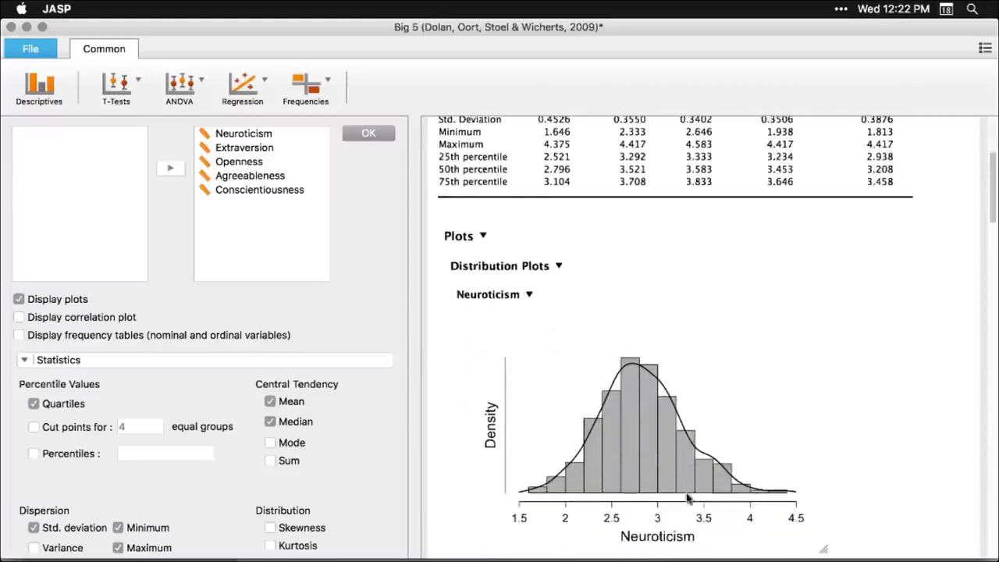
pyautogui.moveTo(825, 552); pyautogui.dragTo(574, 423)
pyautogui.scroll(-4, 820, 453)
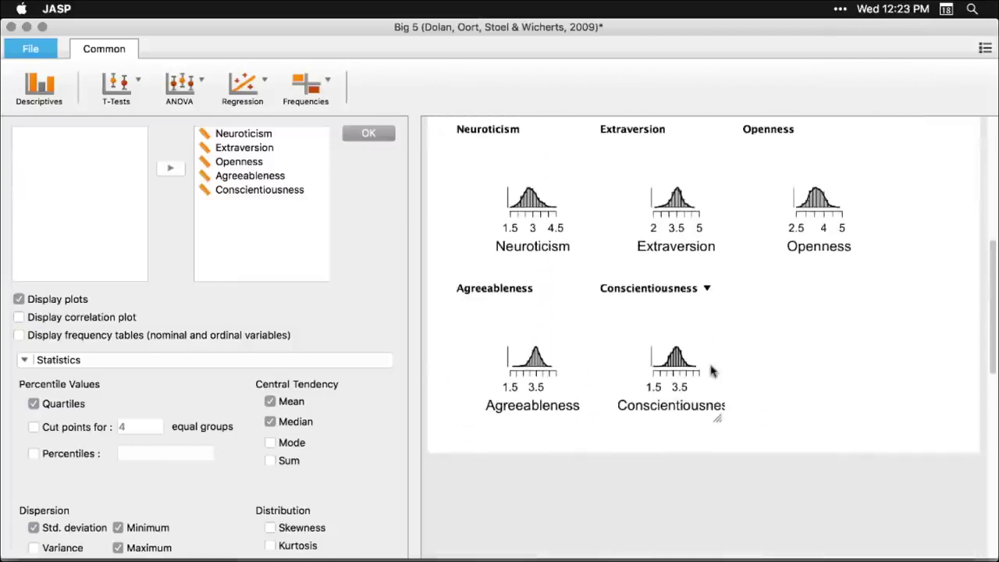
pyautogui.scroll(3, 712, 372)
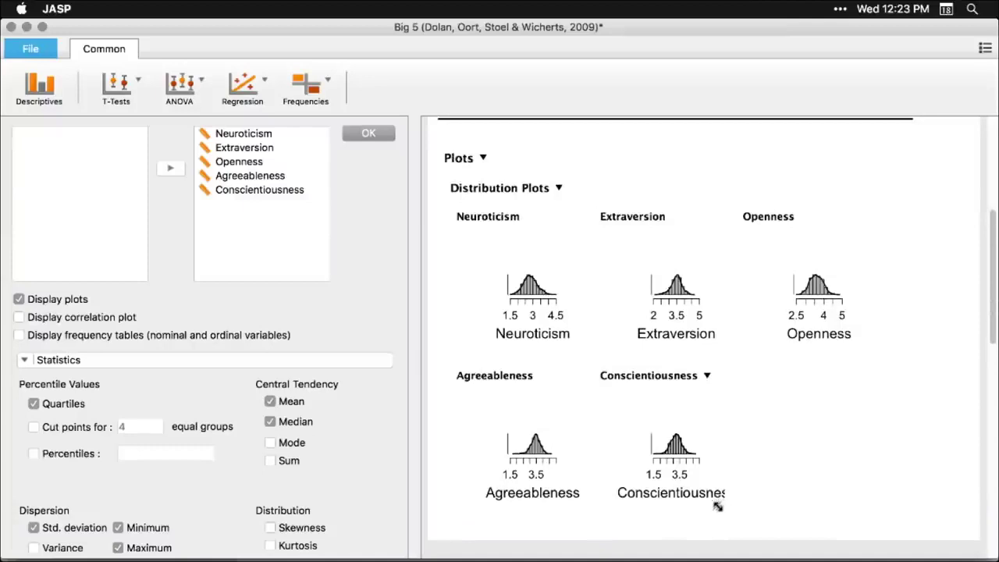
pyautogui.moveTo(718, 507); pyautogui.dragTo(732, 536)
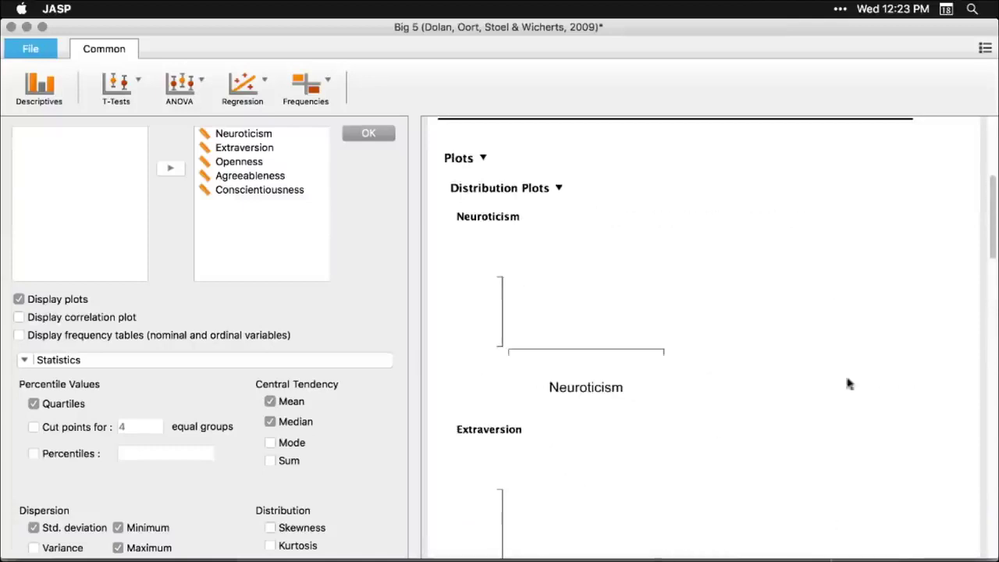
# - Collapse the Distribution Plots section in the results and close the Descriptives options to show the data table
pyautogui.scroll(-10, 868, 343)
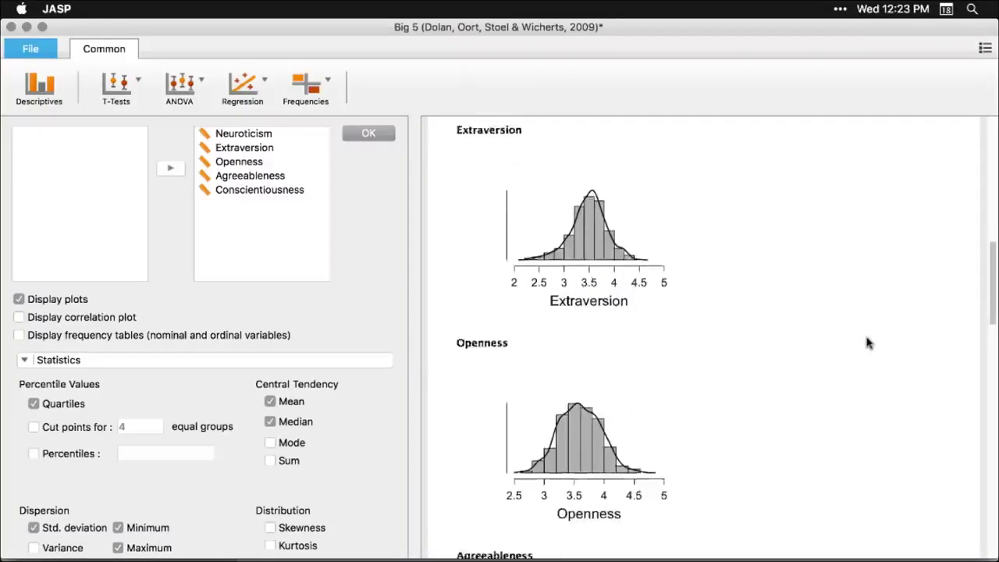
pyautogui.scroll(5, 851, 342)
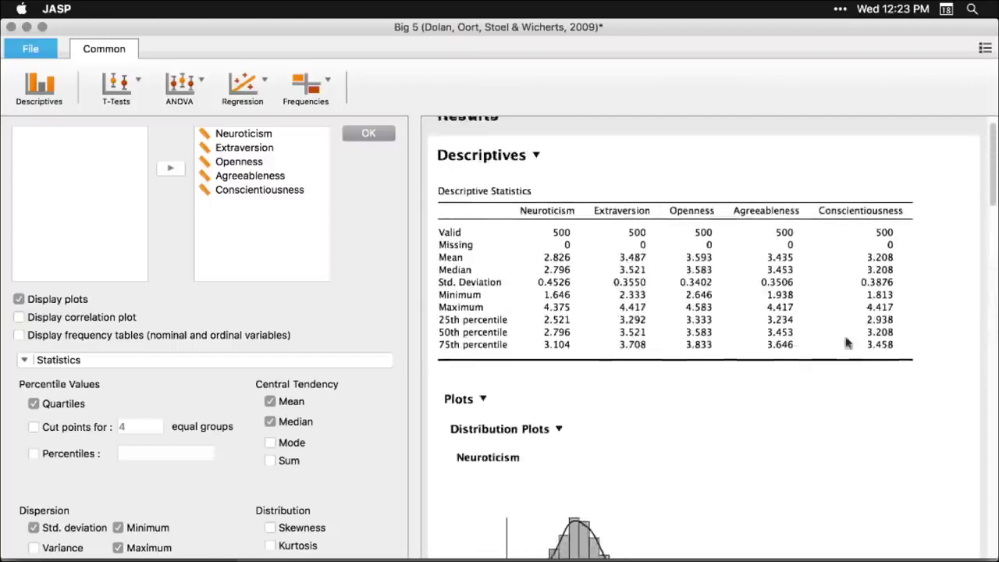
pyautogui.click(557, 437)
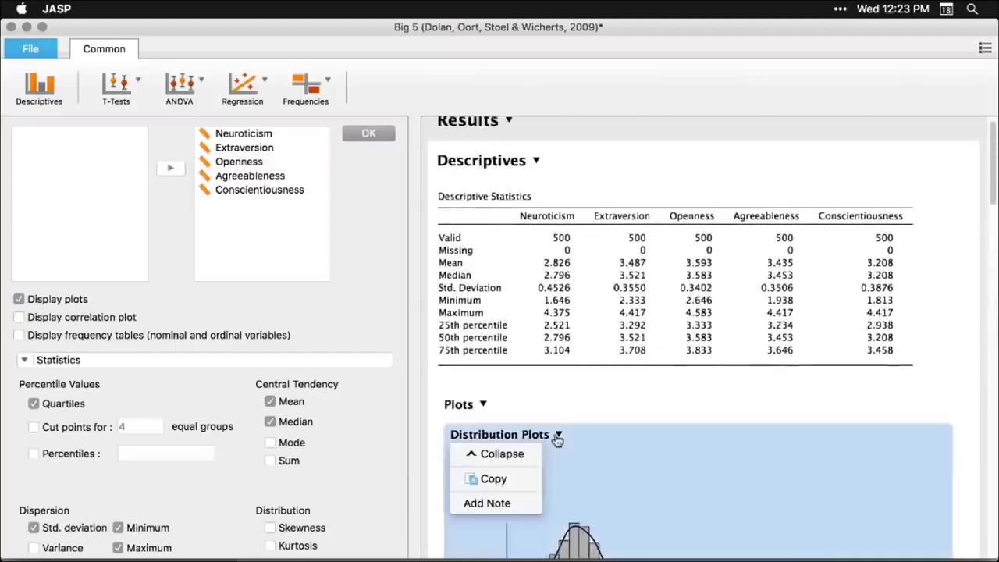
pyautogui.click(500, 459)
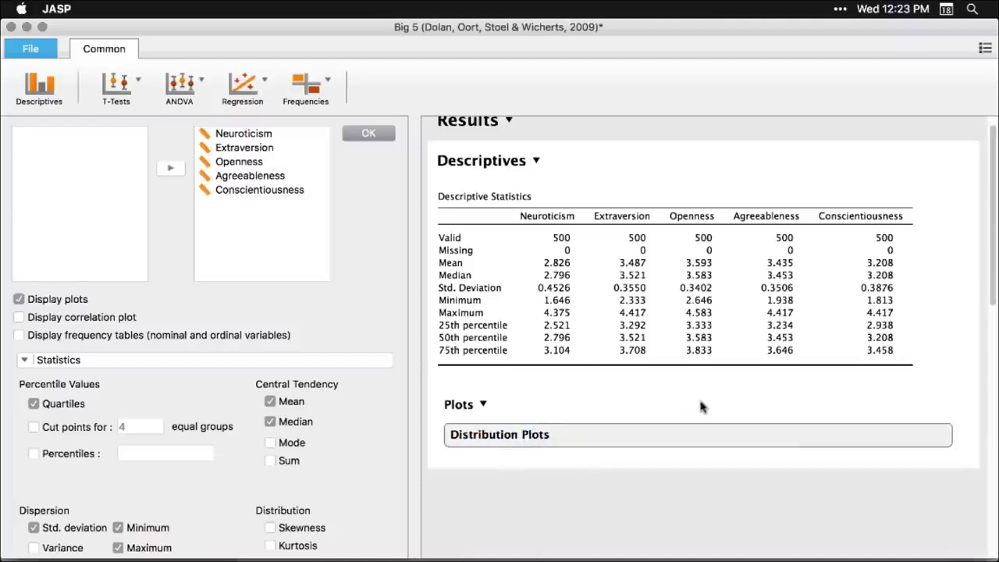
pyautogui.click(625, 514)
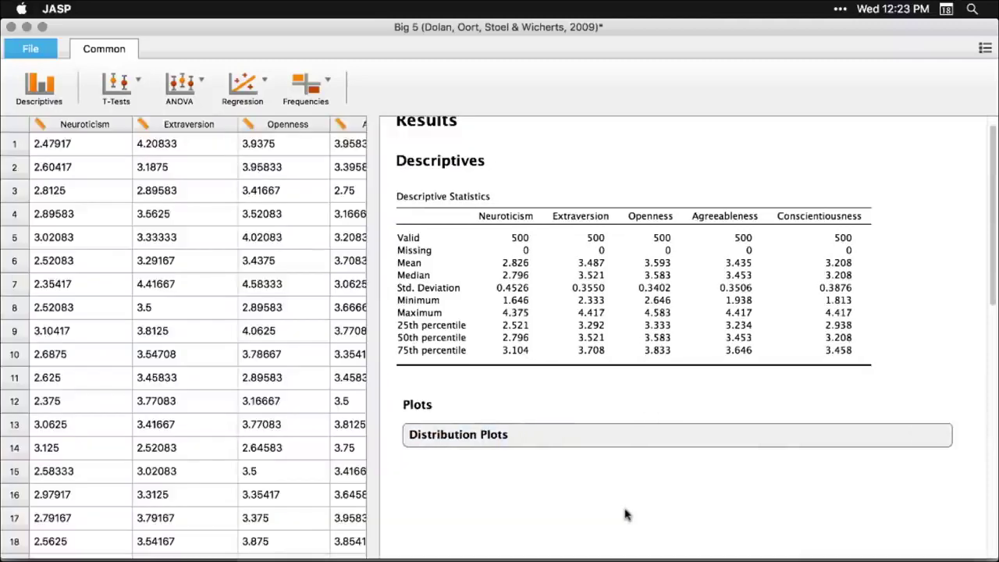
pyautogui.scroll(1, 644, 437)
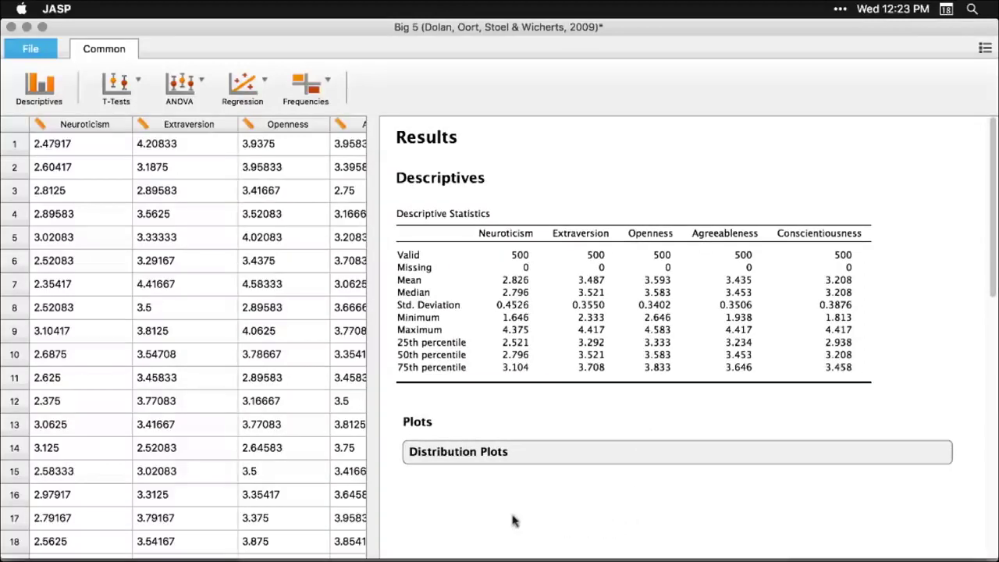
# - Reopen the Descriptives analysis from its results and add skewness and kurtosis to the statistics
pyautogui.click(586, 291)
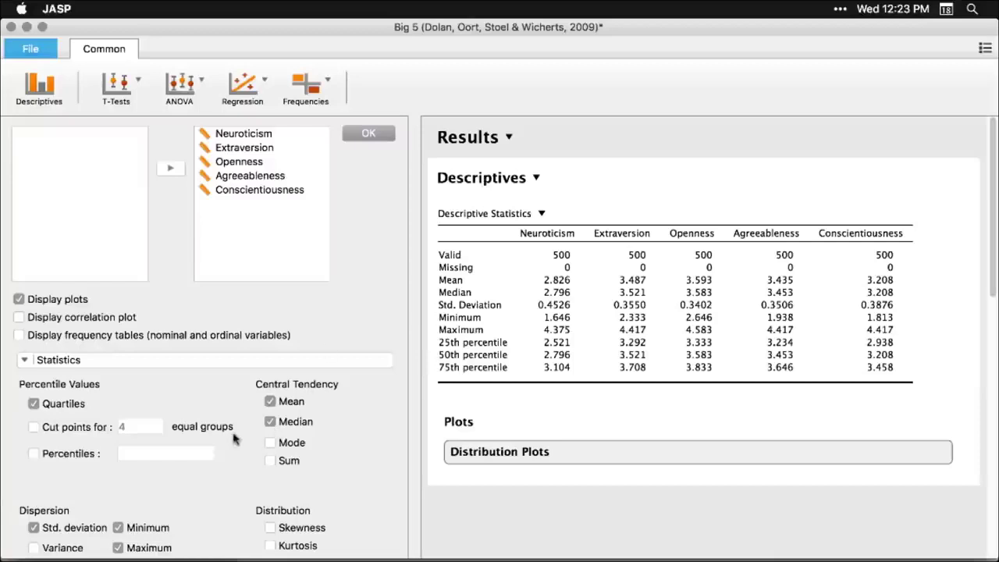
pyautogui.scroll(-2, 258, 480)
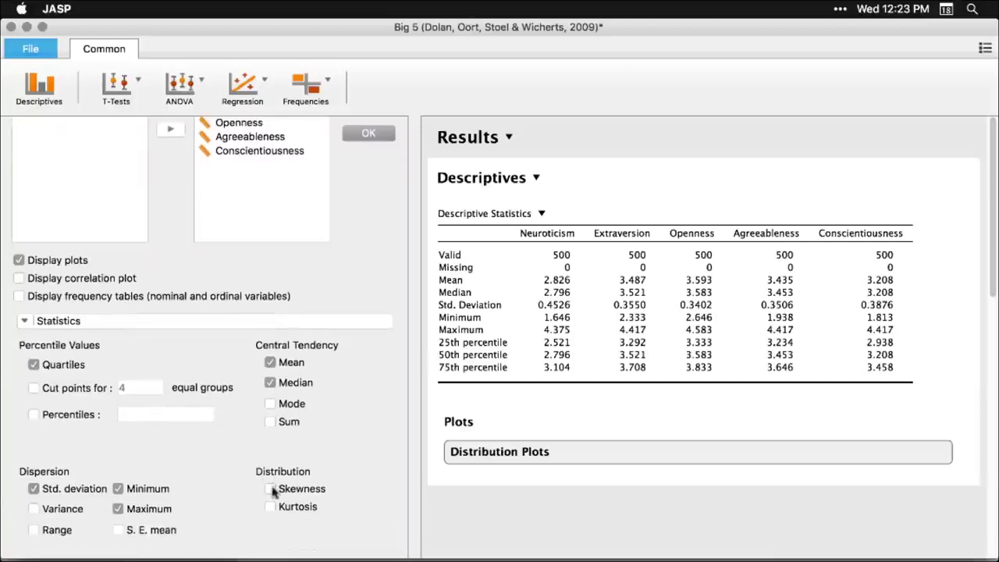
pyautogui.click(273, 492)
pyautogui.click(271, 507)
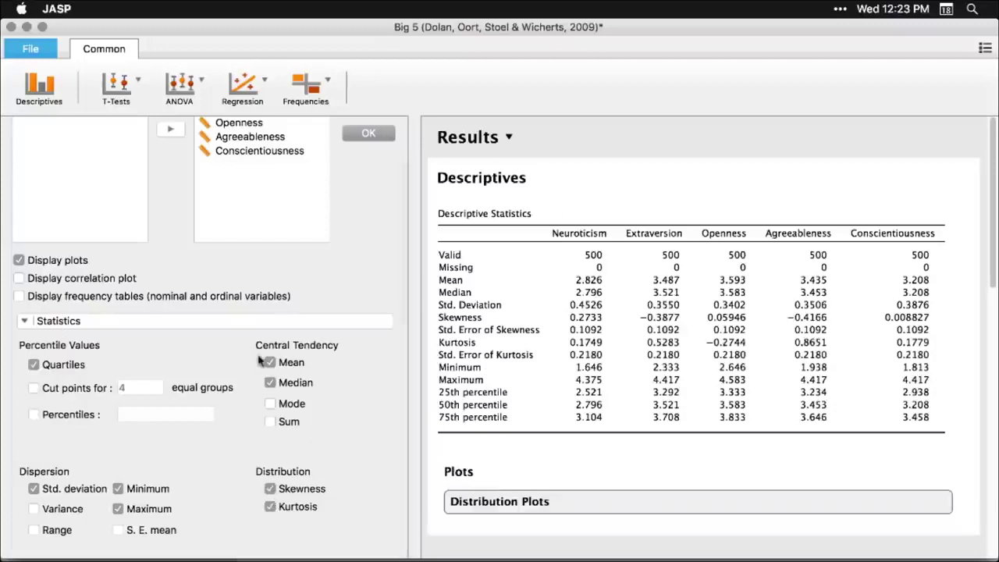
# - Close the Descriptives options, expand the Distribution Plots section, and reopen the analysis options from the results
pyautogui.click(727, 142)
pyautogui.scroll(-5, 702, 331)
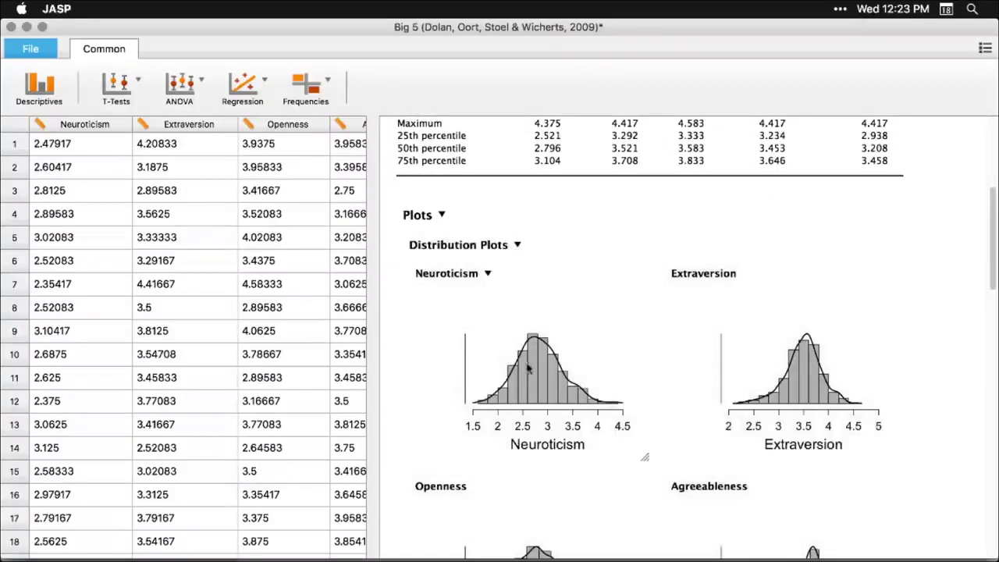
pyautogui.click(527, 369)
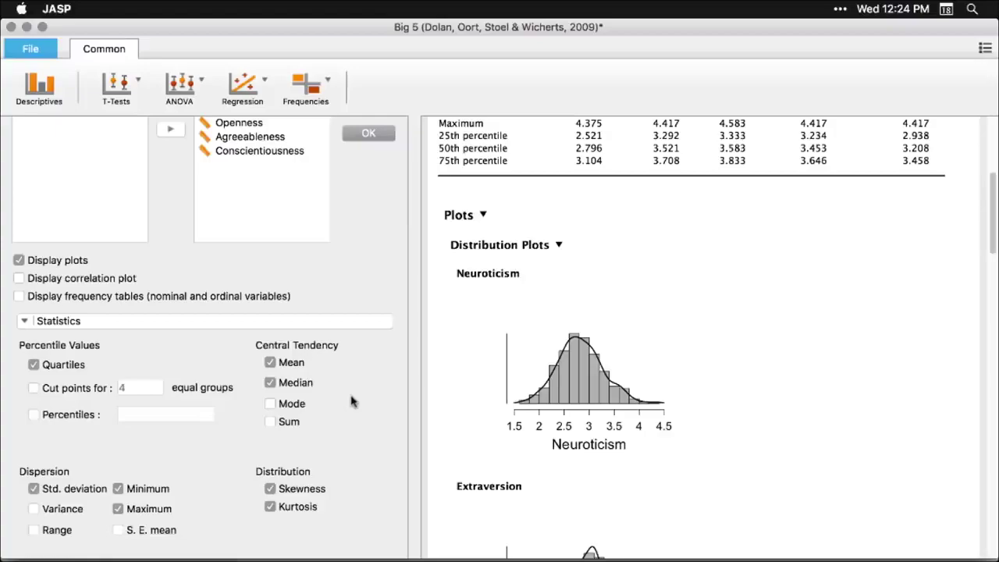
# - Switch to Chrome and look through the Open Science Framework home page and the datalab.cc project page with its files
pyautogui.press('super+Tab')
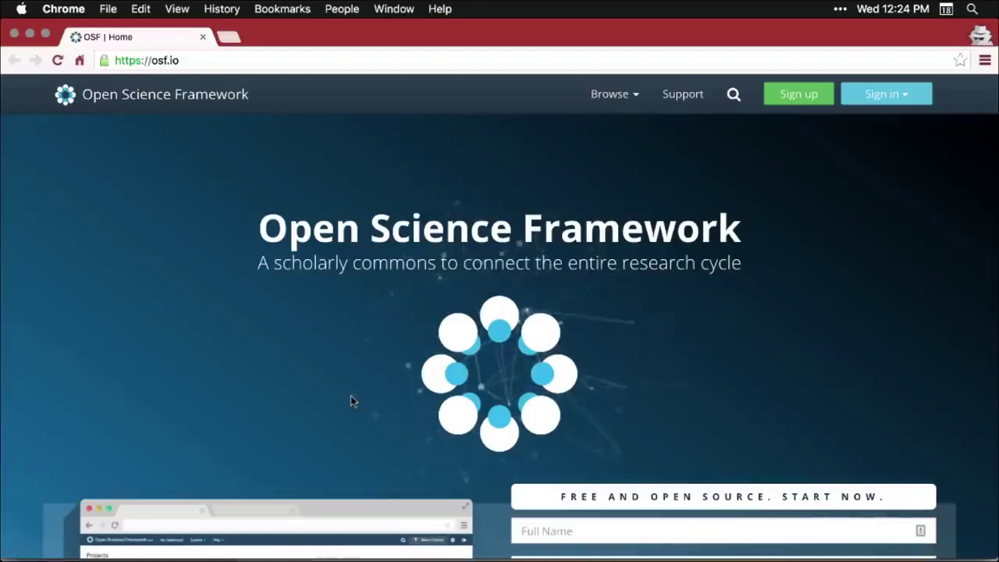
pyautogui.scroll(-5, 351, 396)
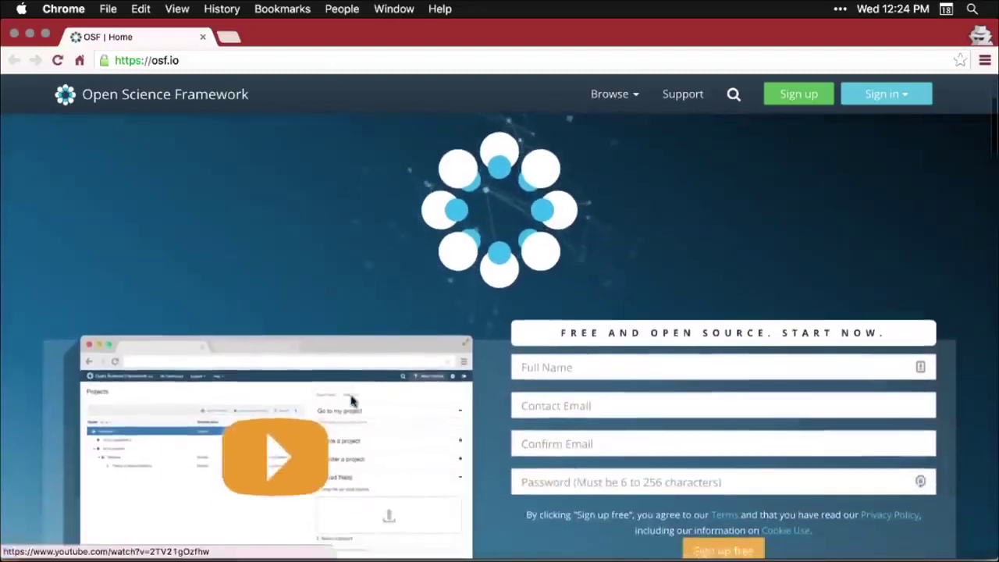
pyautogui.scroll(-5, 350, 400)
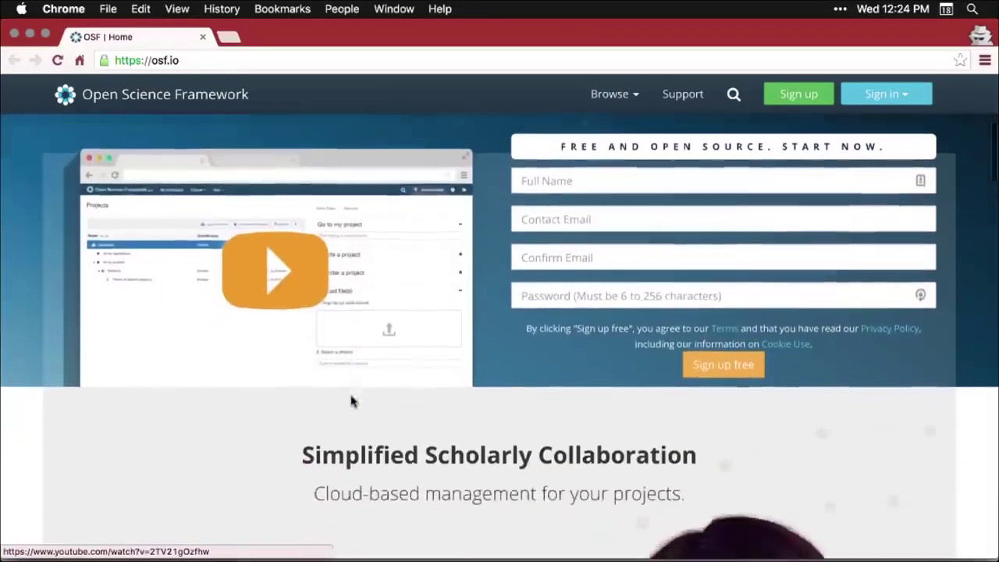
pyautogui.scroll(-5, 351, 401)
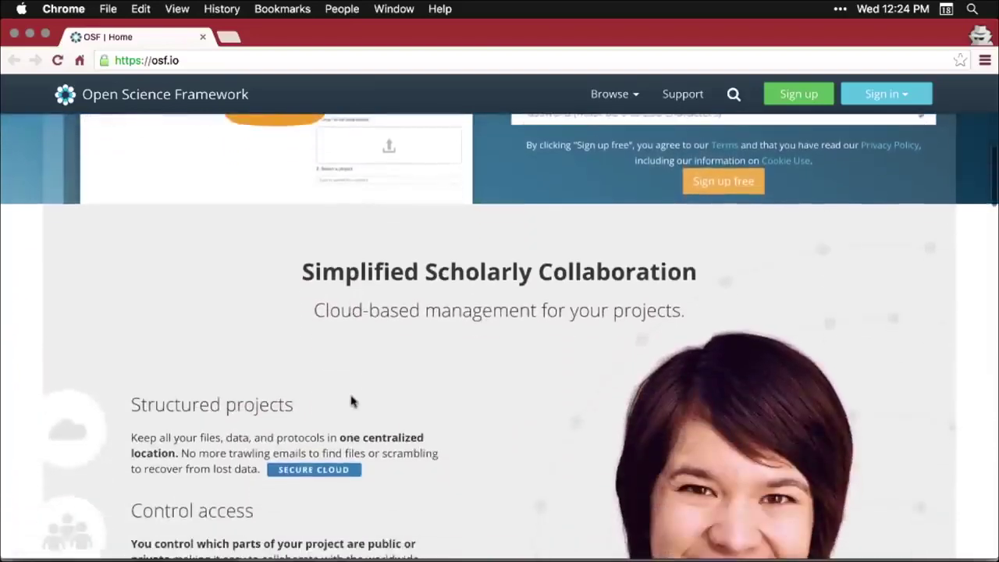
pyautogui.scroll(-6, 351, 400)
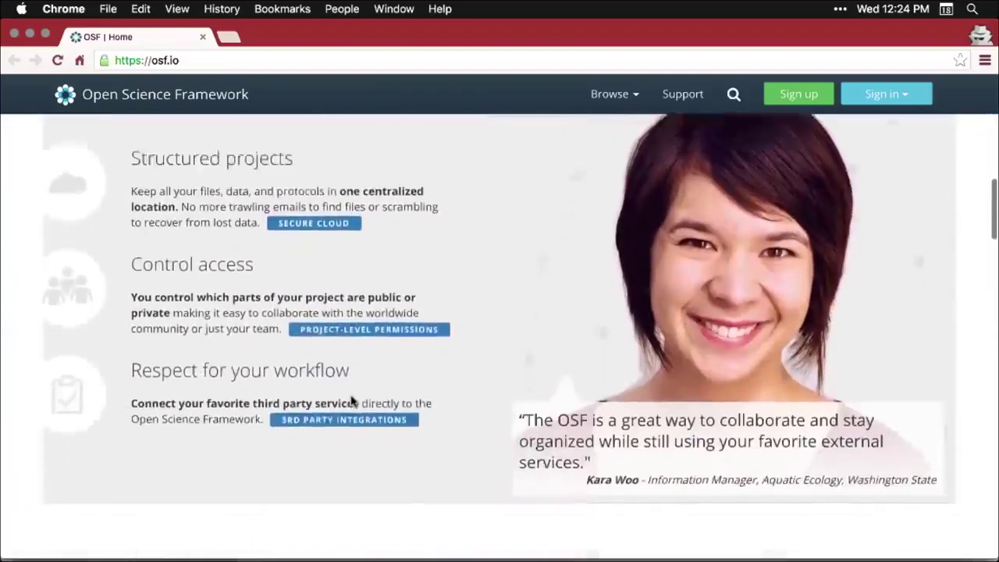
pyautogui.scroll(-7, 351, 401)
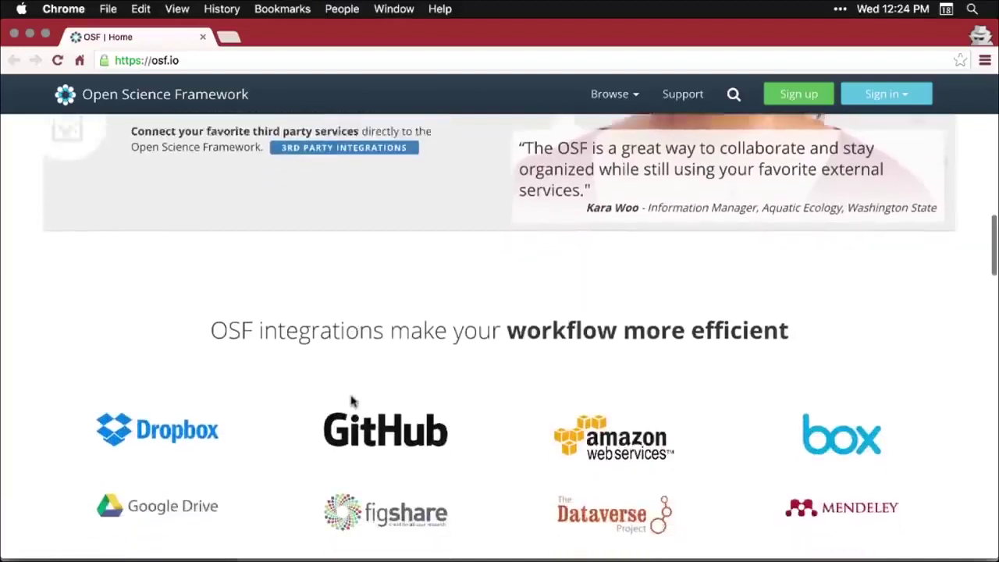
pyautogui.scroll(-1, 350, 401)
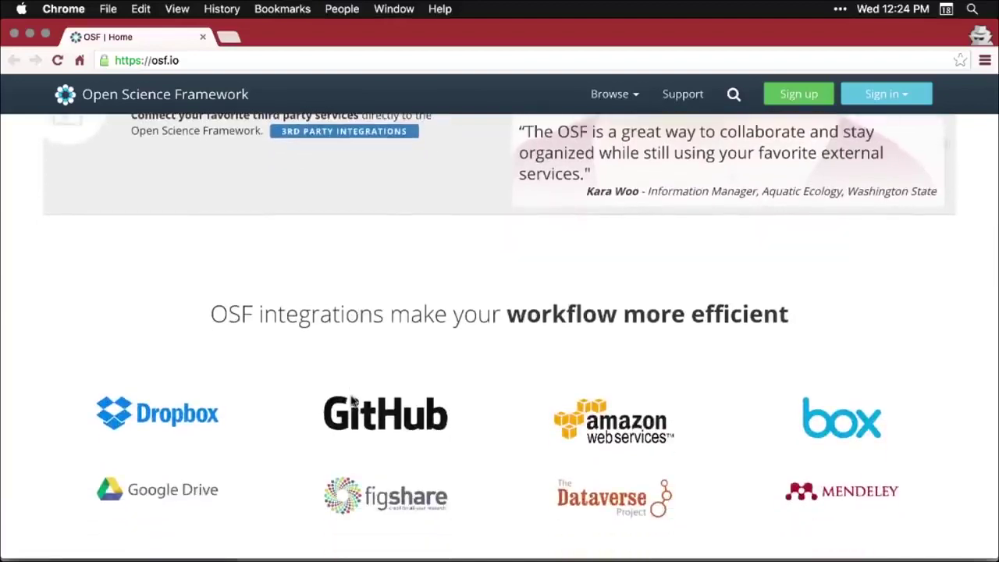
pyautogui.scroll(-3, 351, 400)
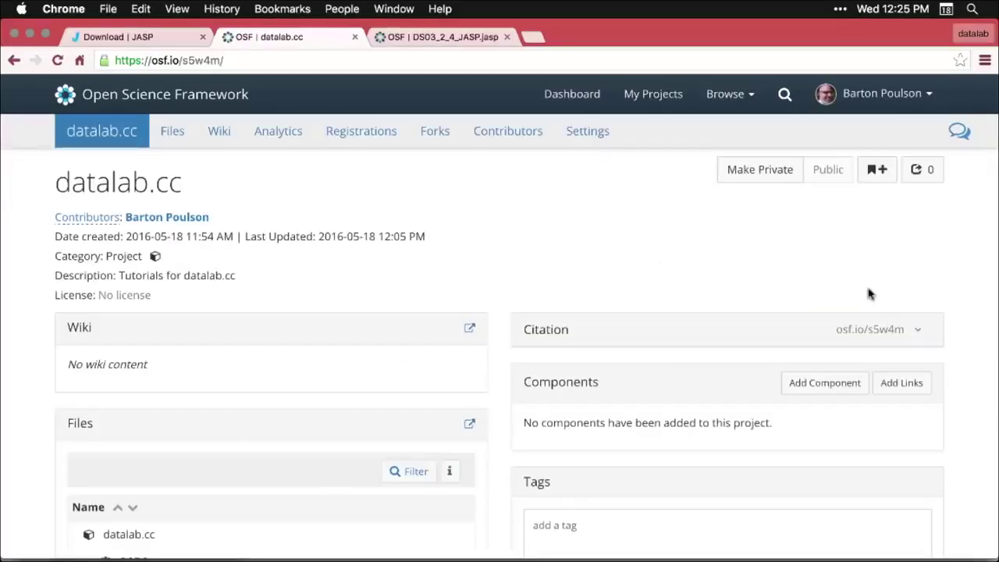
pyautogui.scroll(-3, 935, 291)
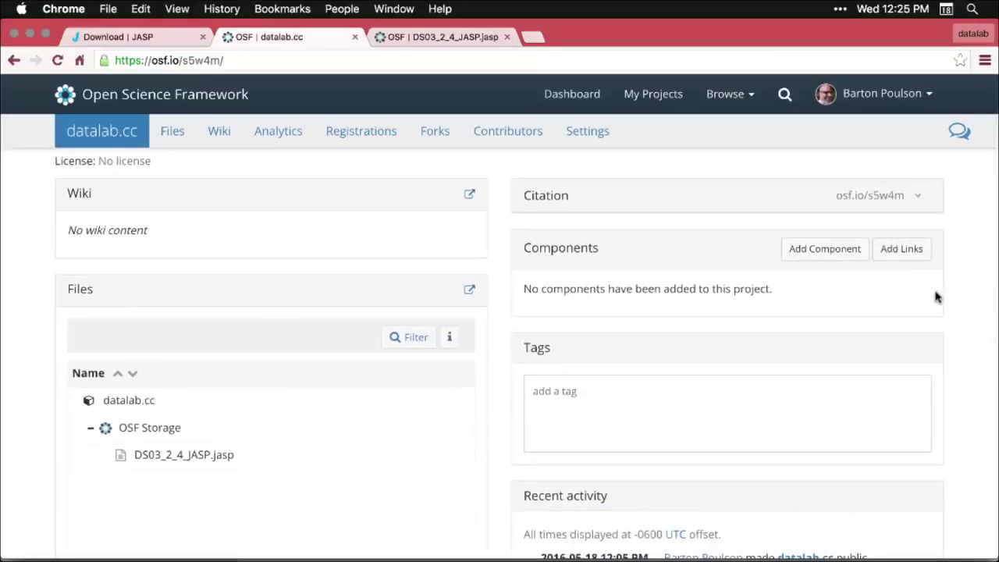
# - Switch to JASP and open the saved analysis file DS03_2_4_JASP.jasp from the Desktop folder
pyautogui.scroll(-1, 937, 297)
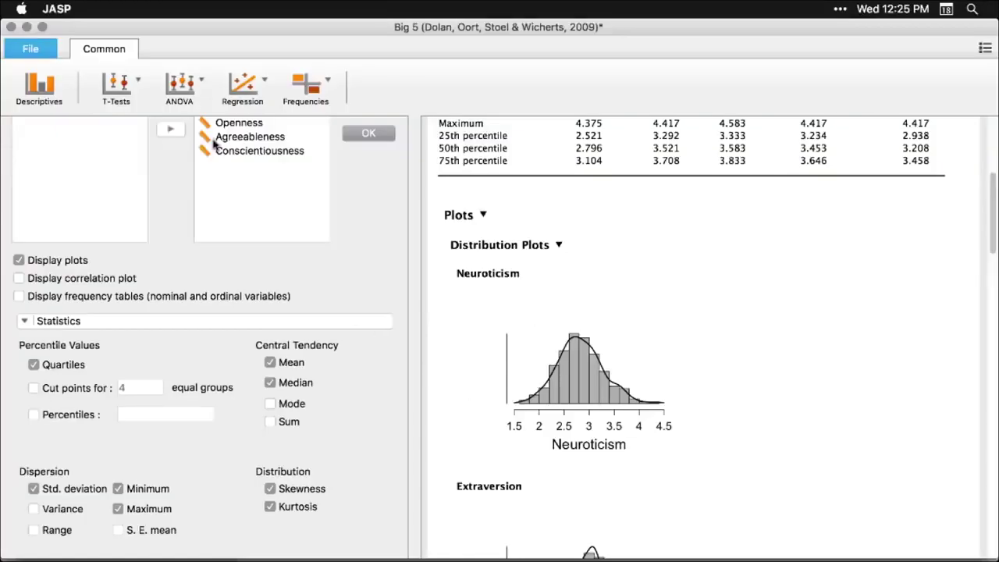
pyautogui.click(31, 50)
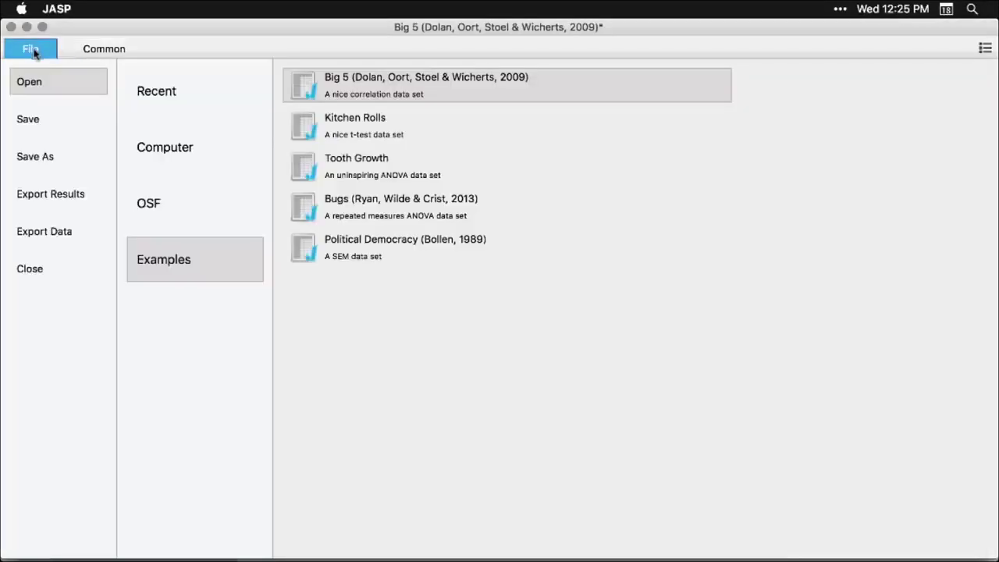
pyautogui.click(165, 155)
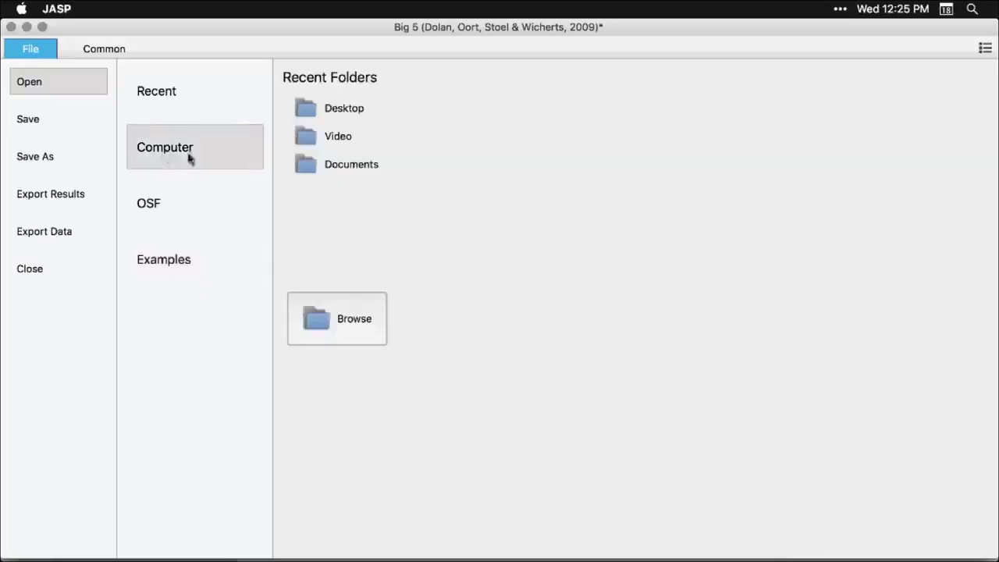
pyautogui.click(342, 172)
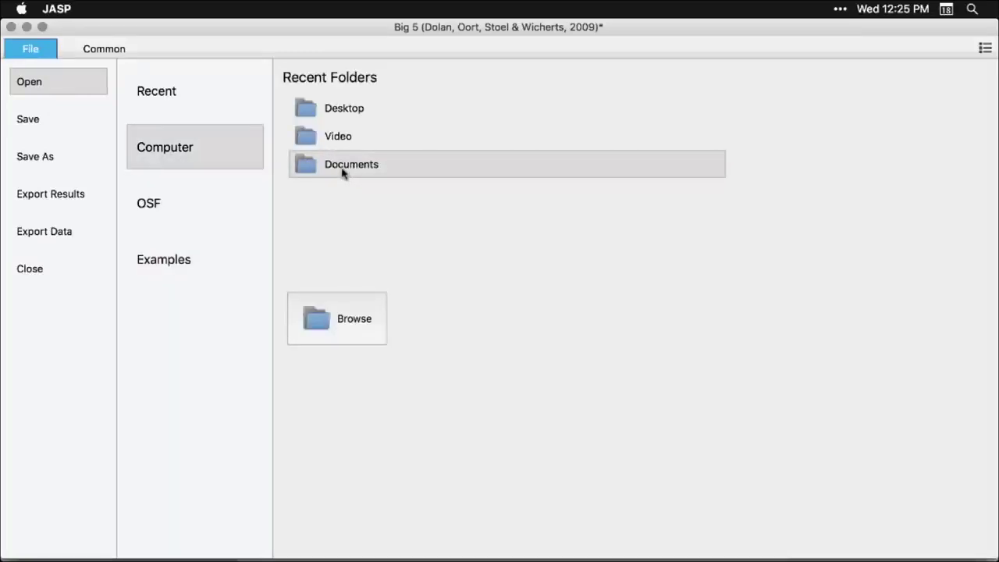
pyautogui.click(328, 109)
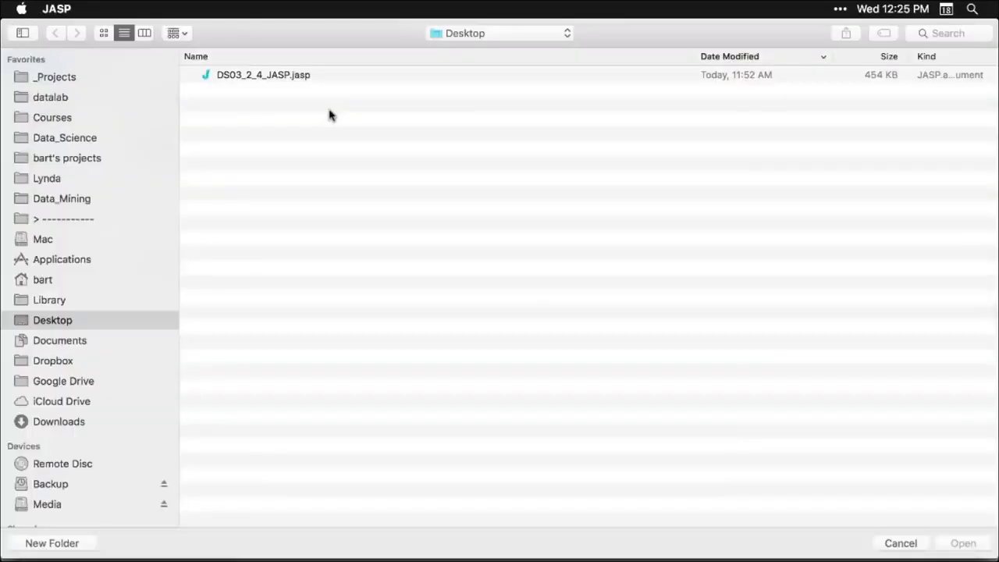
pyautogui.click(283, 77)
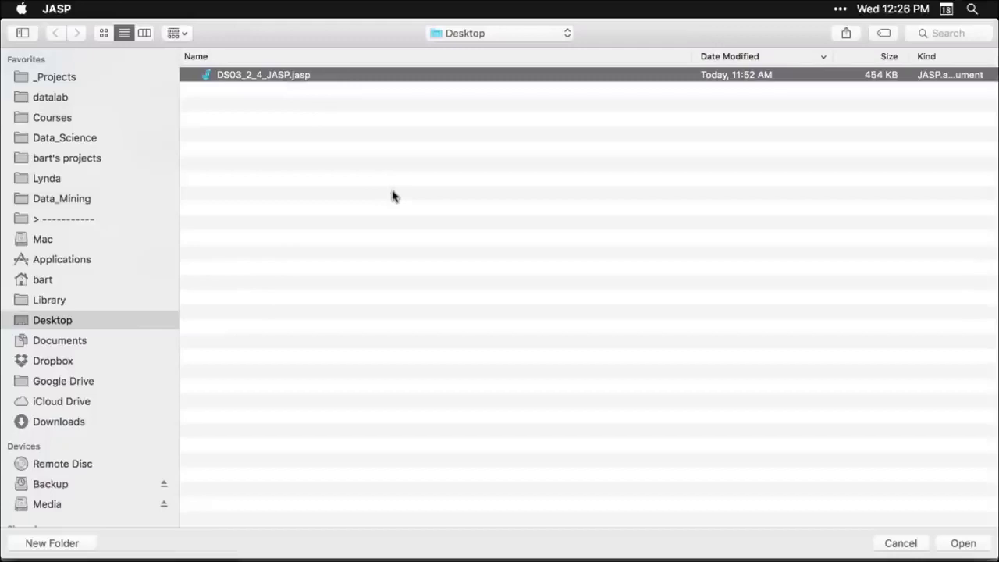
pyautogui.doubleClick(285, 75)
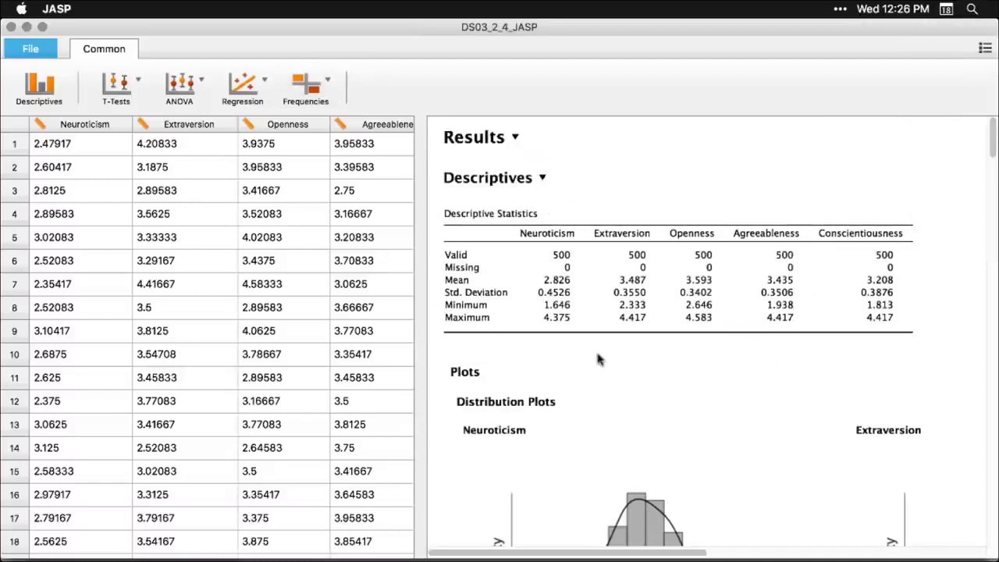
# - Look through the opened file's results, from the distribution plots and correlation plot to the linear regression tables
pyautogui.scroll(-10, 598, 359)
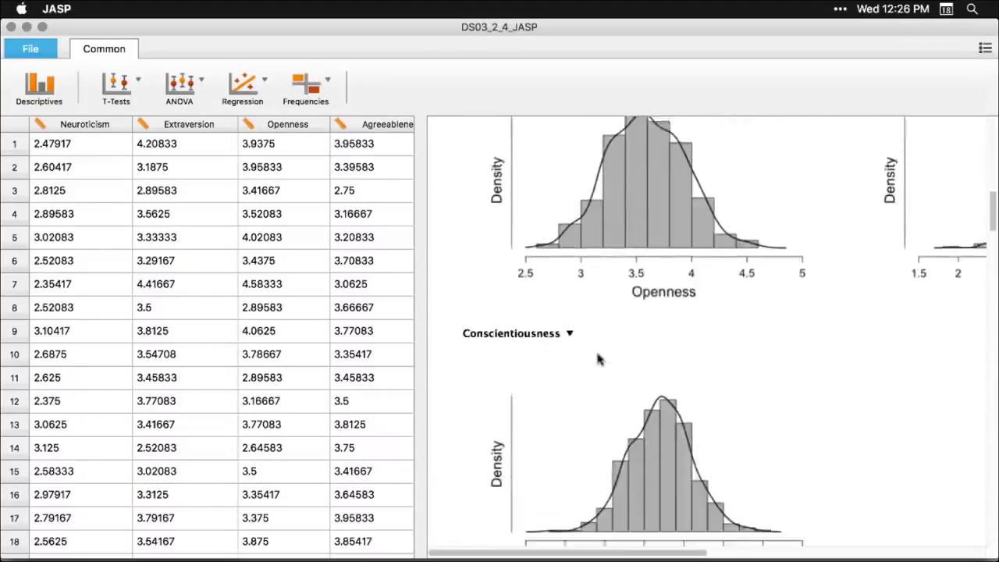
pyautogui.scroll(-10, 598, 359)
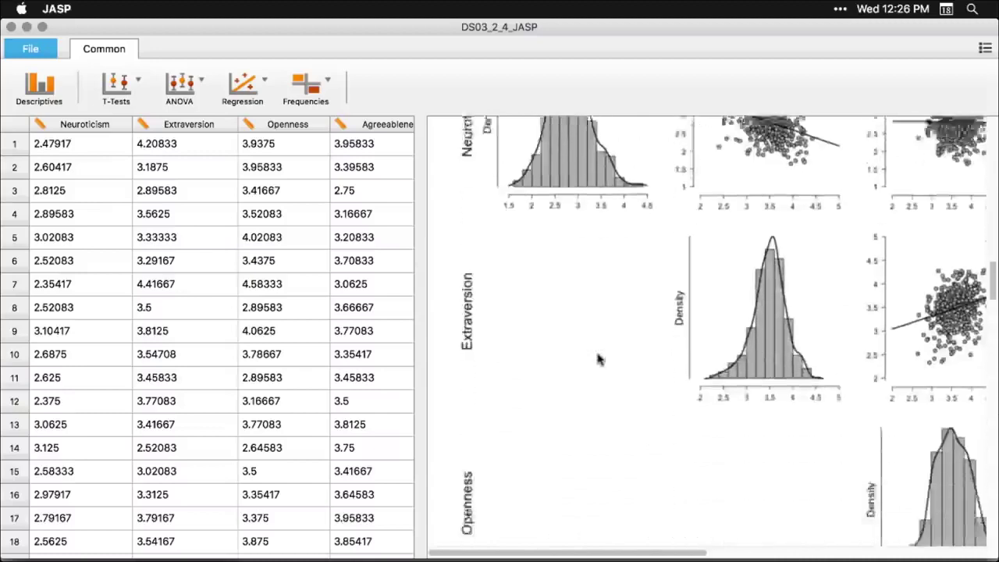
pyautogui.scroll(-3, 598, 358)
pyautogui.scroll(6, 598, 359)
pyautogui.hscroll(4, 598, 358)
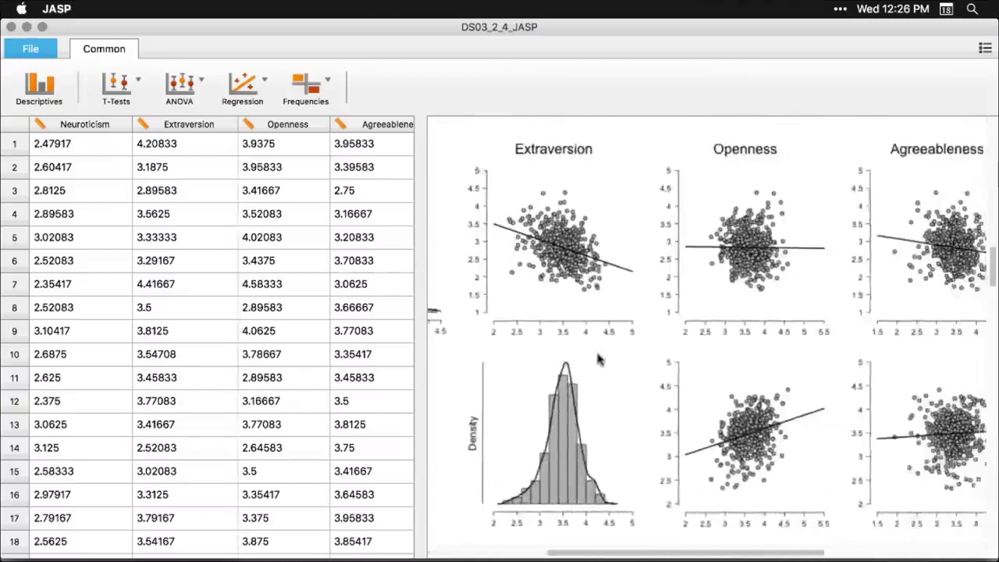
pyautogui.hscroll(3, 598, 358)
pyautogui.scroll(-10, 598, 358)
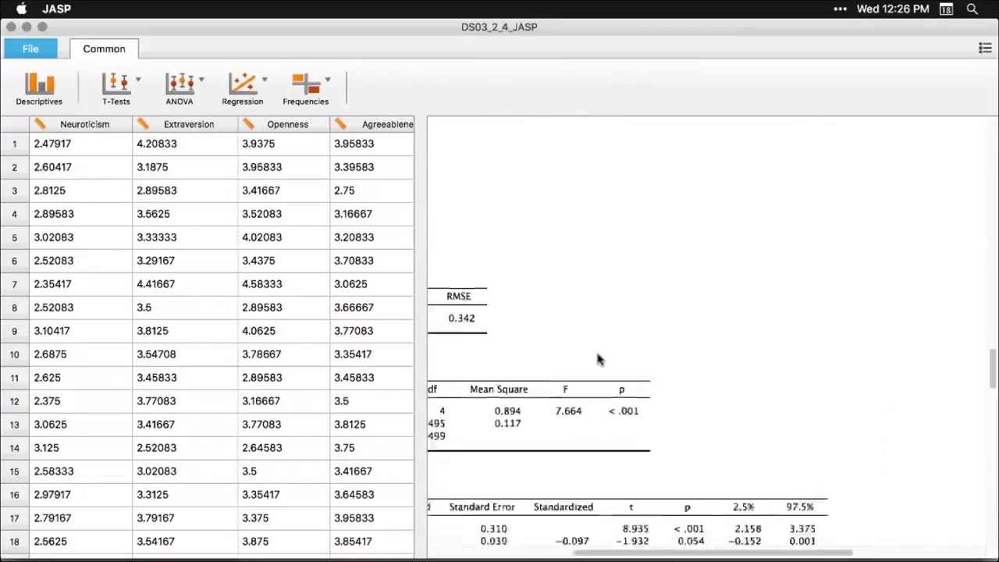
pyautogui.hscroll(-7, 598, 359)
pyautogui.scroll(3, 598, 358)
pyautogui.scroll(-2, 598, 358)
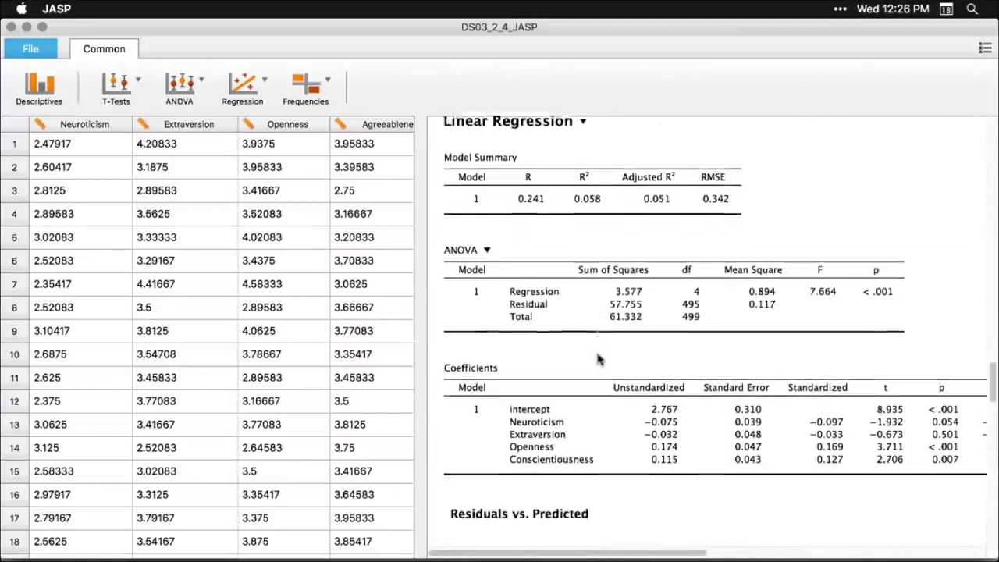
# - Open the Linear Regression analysis from its results, inspect its Model and Statistics settings, and close the options
pyautogui.click(617, 284)
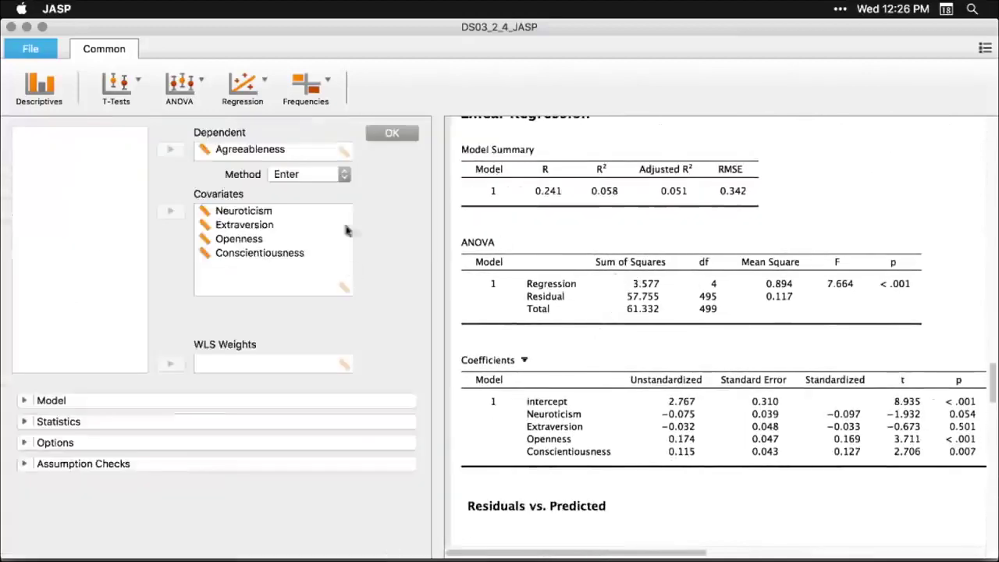
pyautogui.click(24, 400)
pyautogui.scroll(-3, 27, 445)
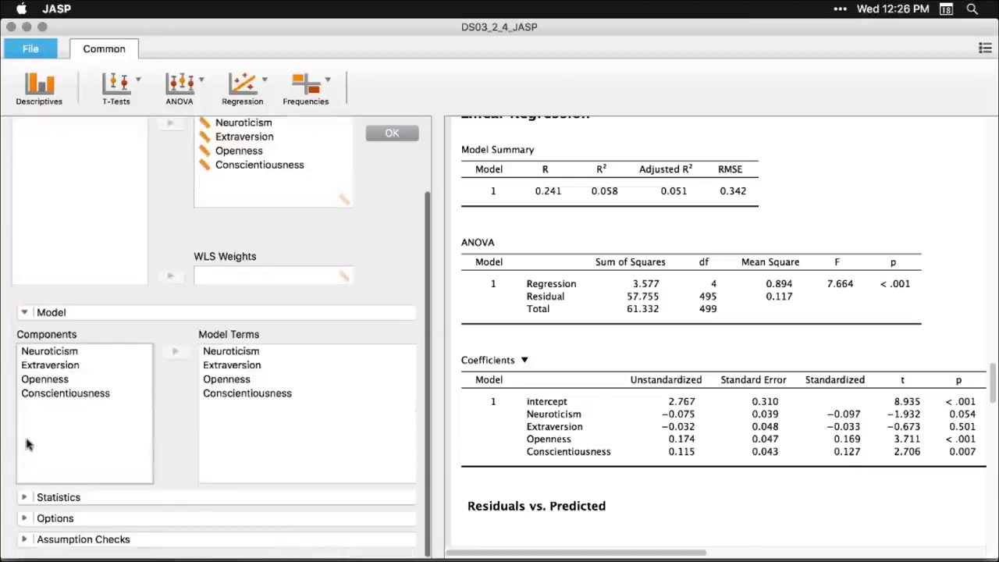
pyautogui.click(23, 502)
pyautogui.scroll(-5, 23, 500)
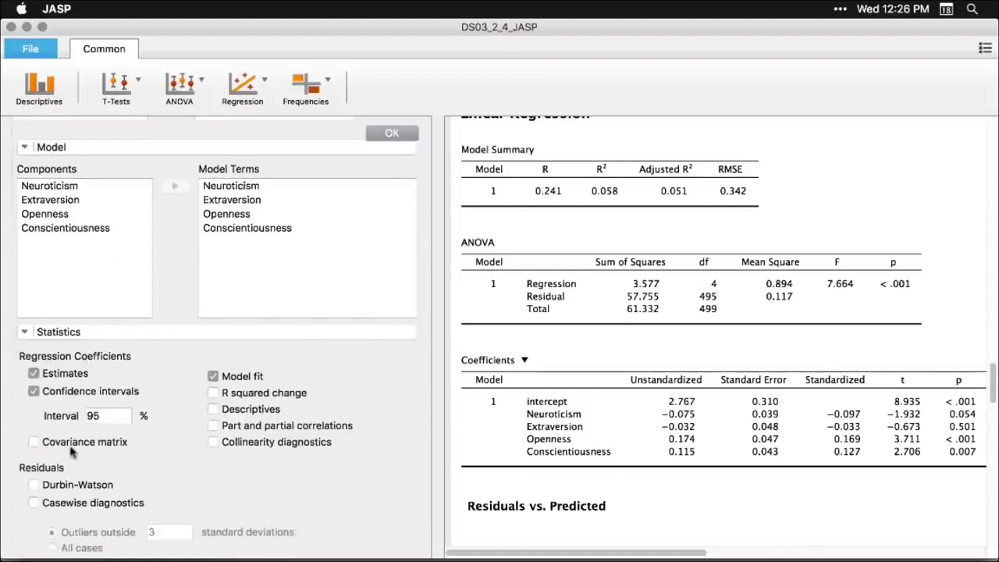
pyautogui.scroll(3, 70, 451)
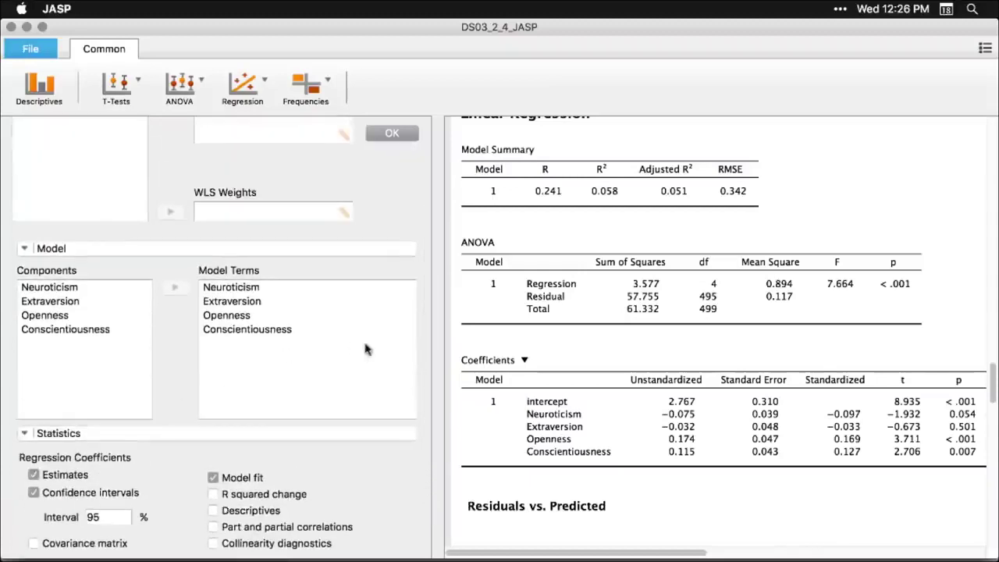
pyautogui.click(918, 182)
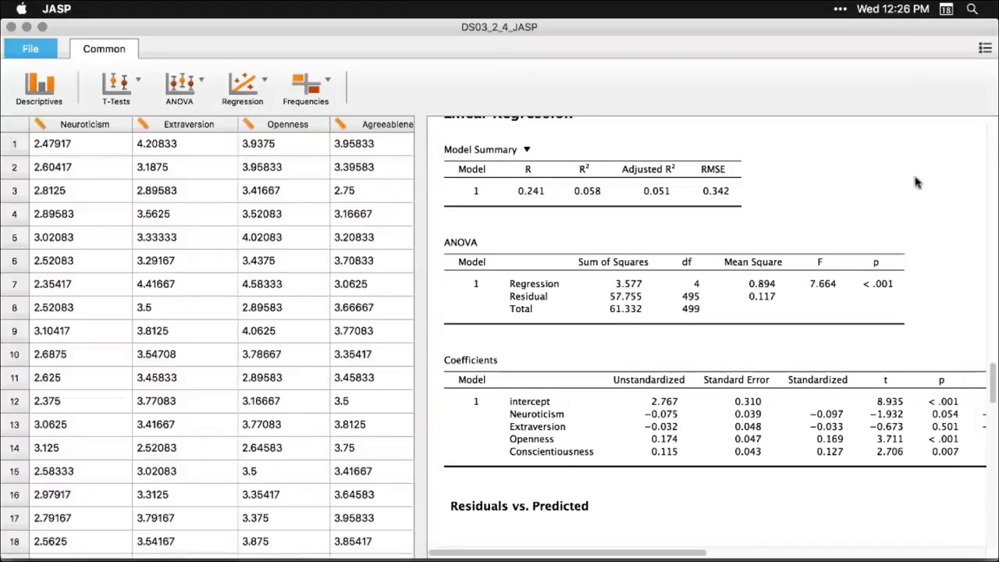
# - Look back through the results from the linear regression to the distribution plots, and open JASP's file options
pyautogui.scroll(-15, 917, 182)
pyautogui.scroll(5, 918, 182)
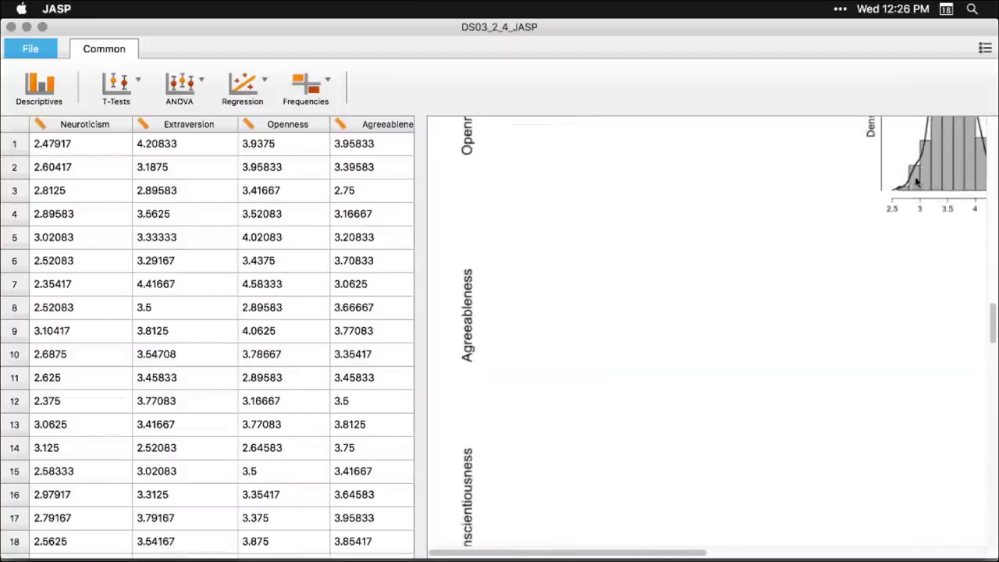
pyautogui.scroll(10, 917, 182)
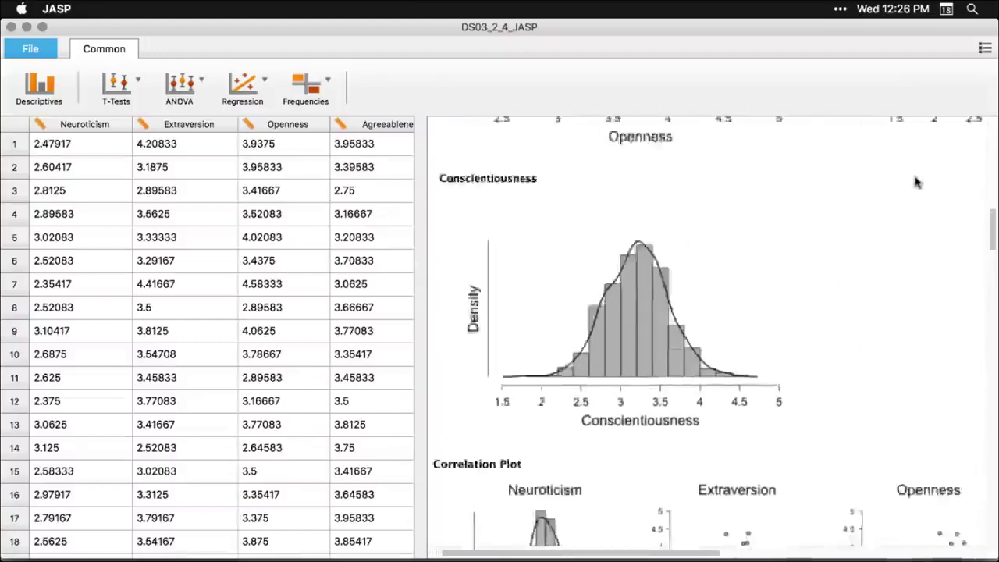
pyautogui.scroll(5, 918, 182)
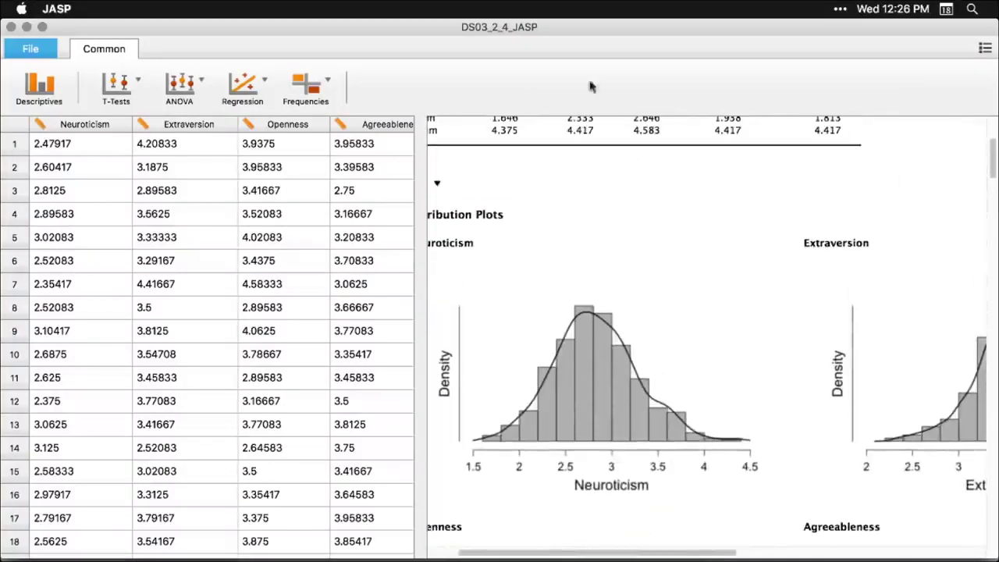
pyautogui.click(27, 53)
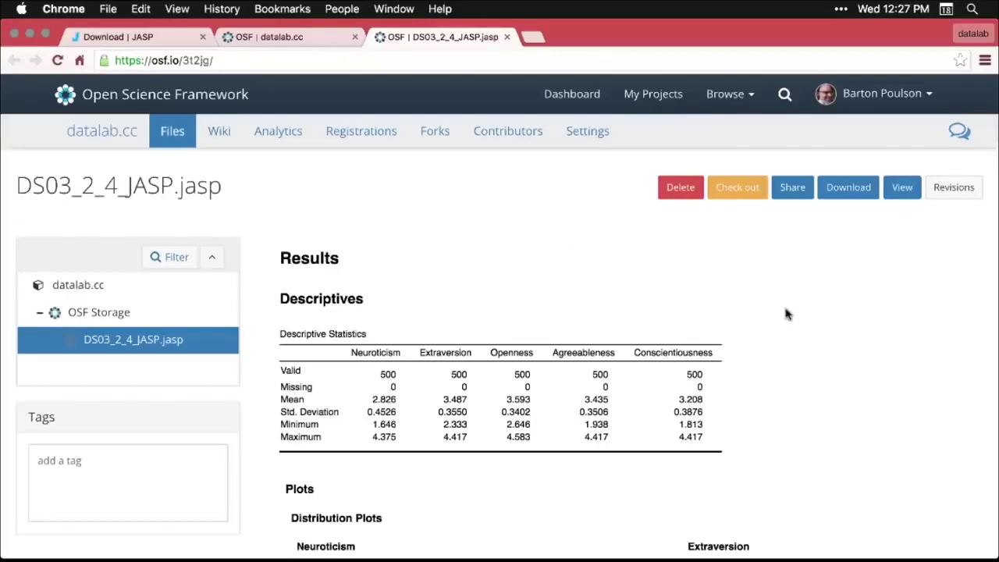
# - Switch to Chrome, highlight the address of the DS03_2_4_JASP.jasp page on OSF, and examine the shared tables and plots
pyautogui.click(387, 62)
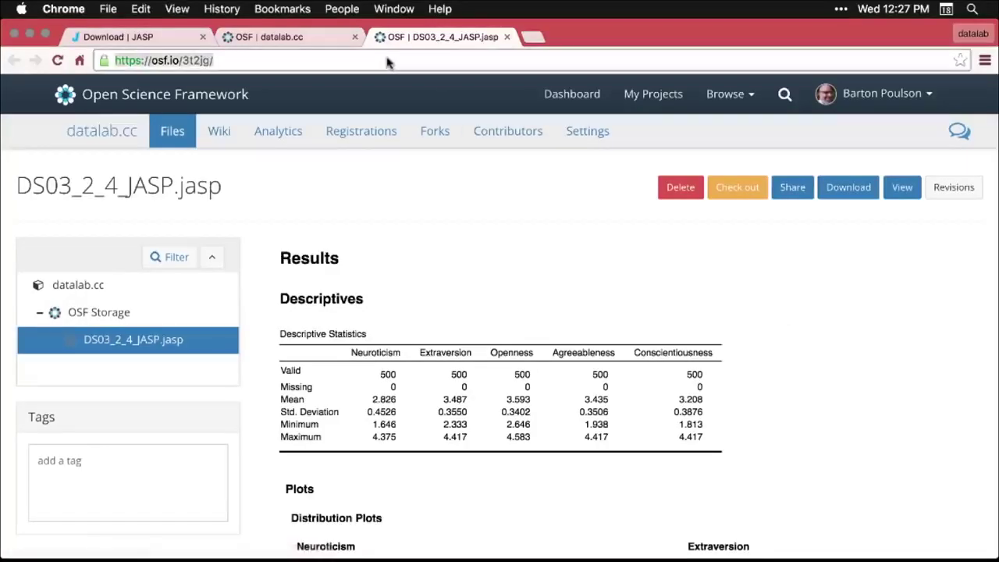
pyautogui.click(850, 330)
pyautogui.scroll(-1, 853, 333)
pyautogui.scroll(-3, 852, 333)
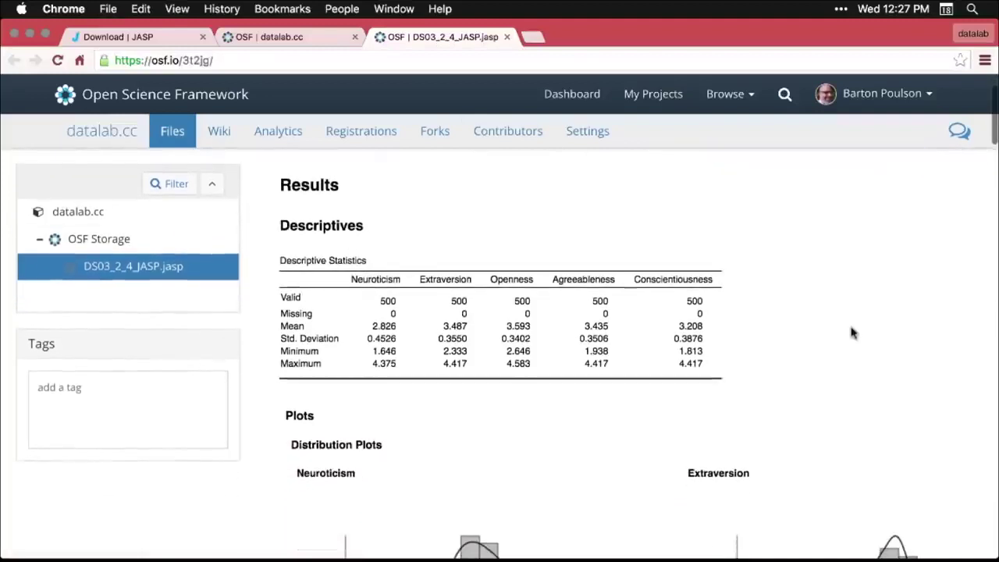
pyautogui.scroll(-10, 853, 333)
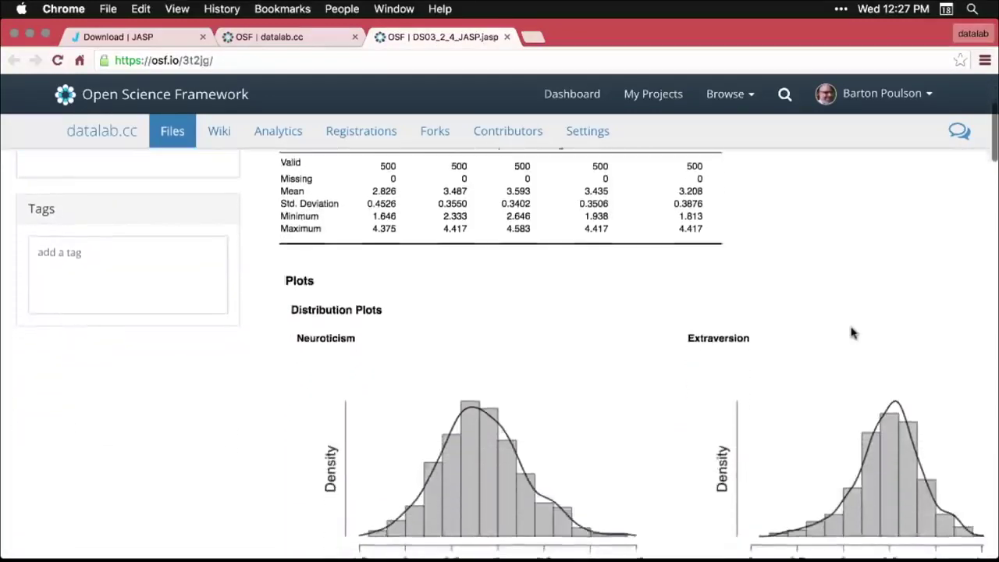
pyautogui.scroll(-6, 853, 333)
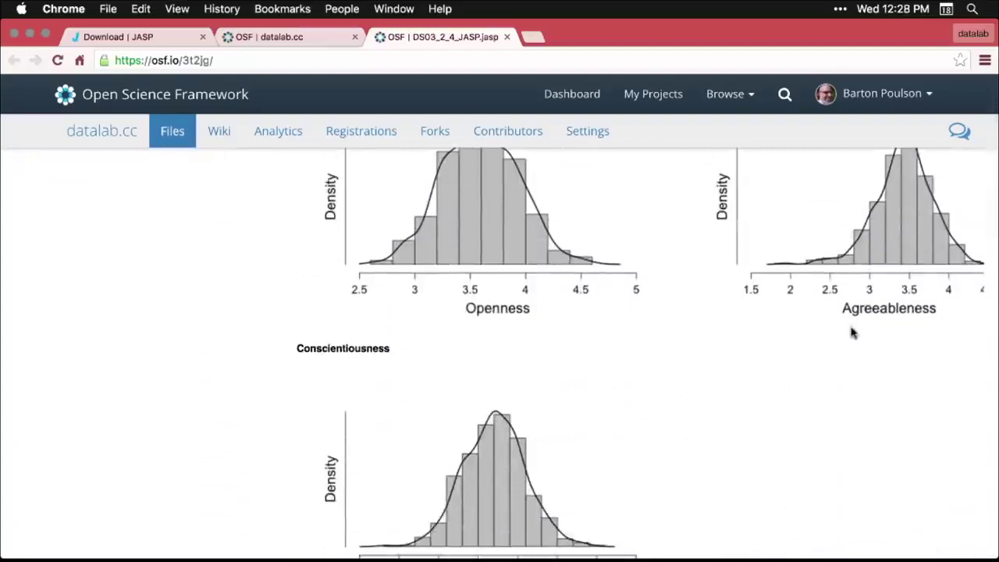
pyautogui.scroll(-14, 852, 333)
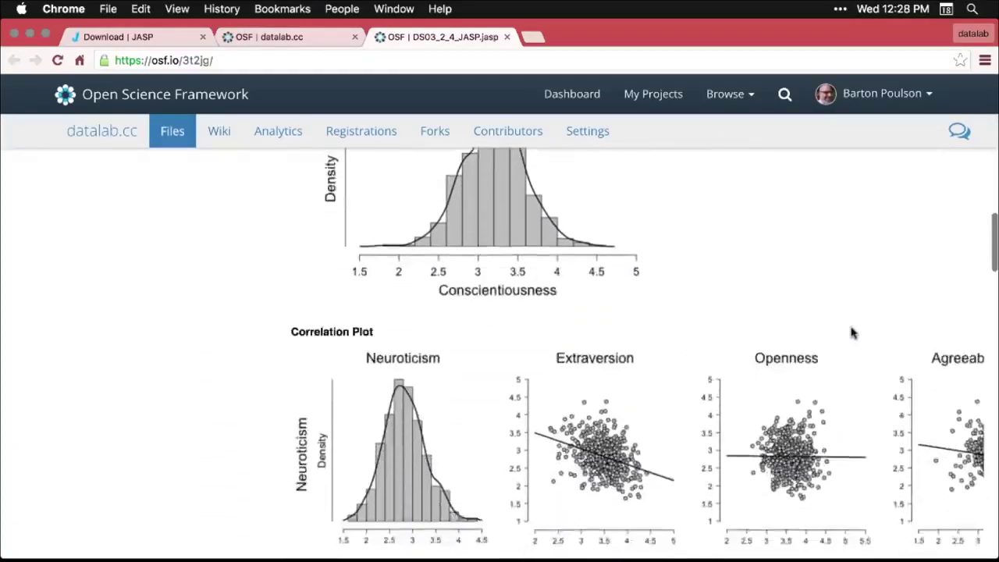
pyautogui.scroll(-7, 852, 333)
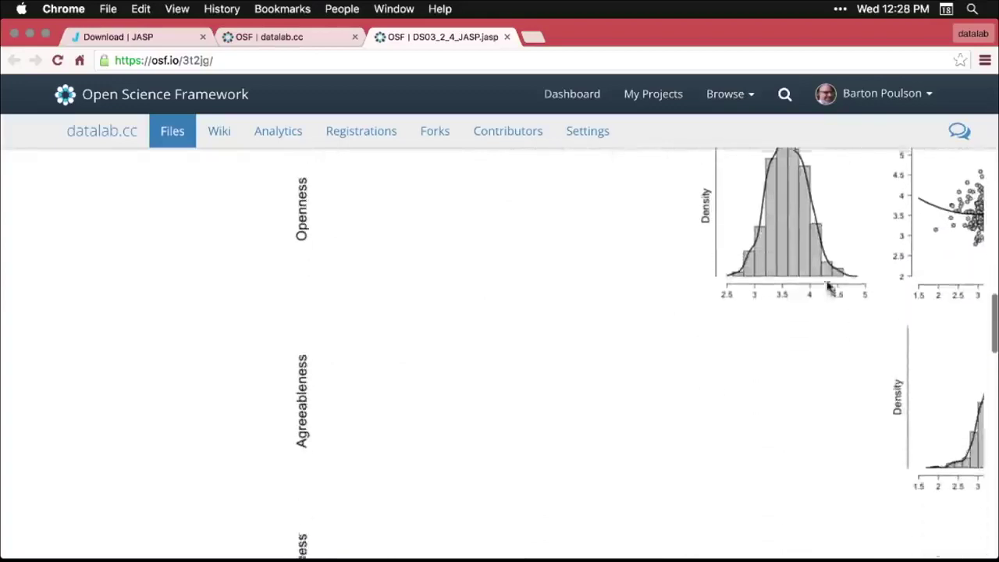
pyautogui.scroll(20, 829, 278)
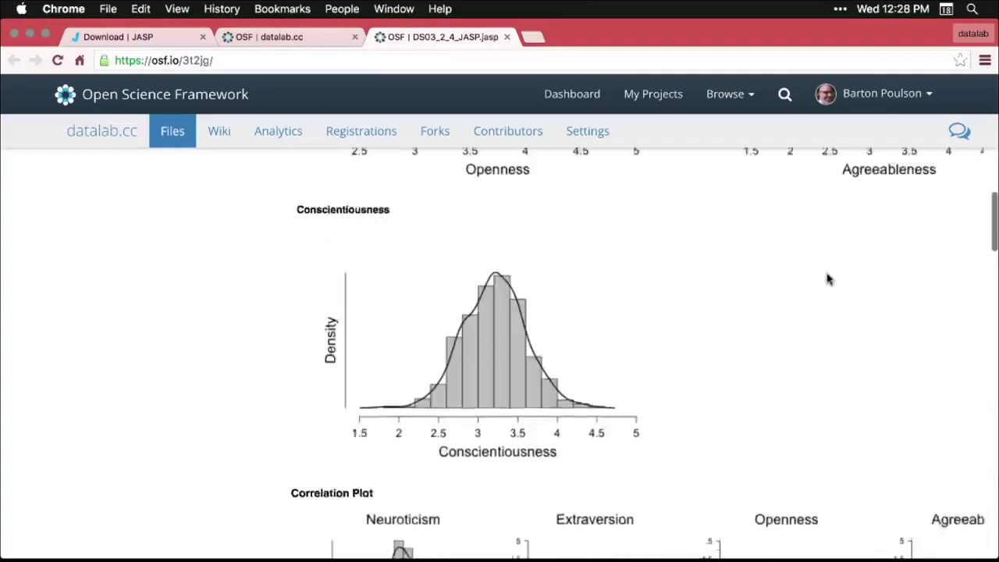
pyautogui.scroll(5, 829, 279)
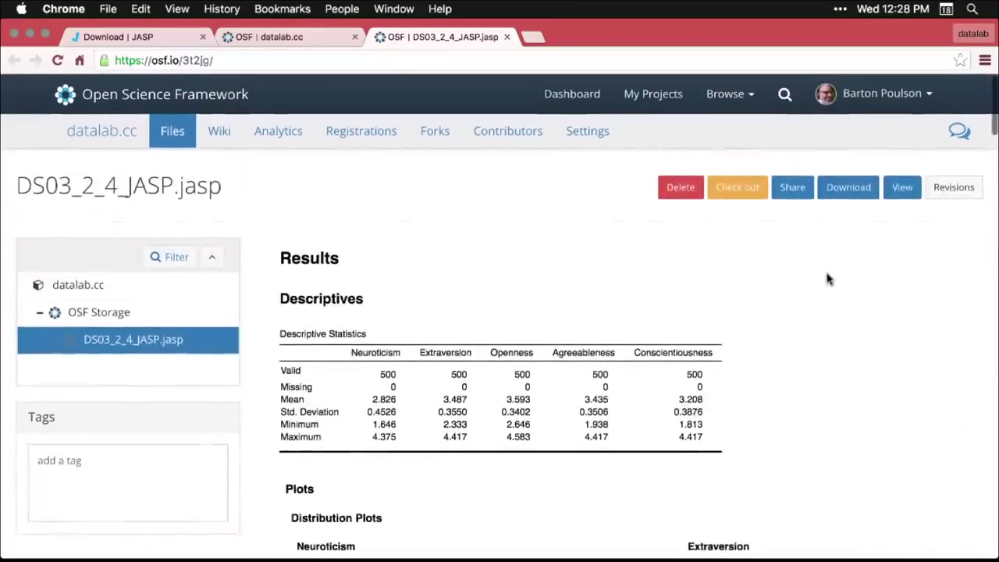